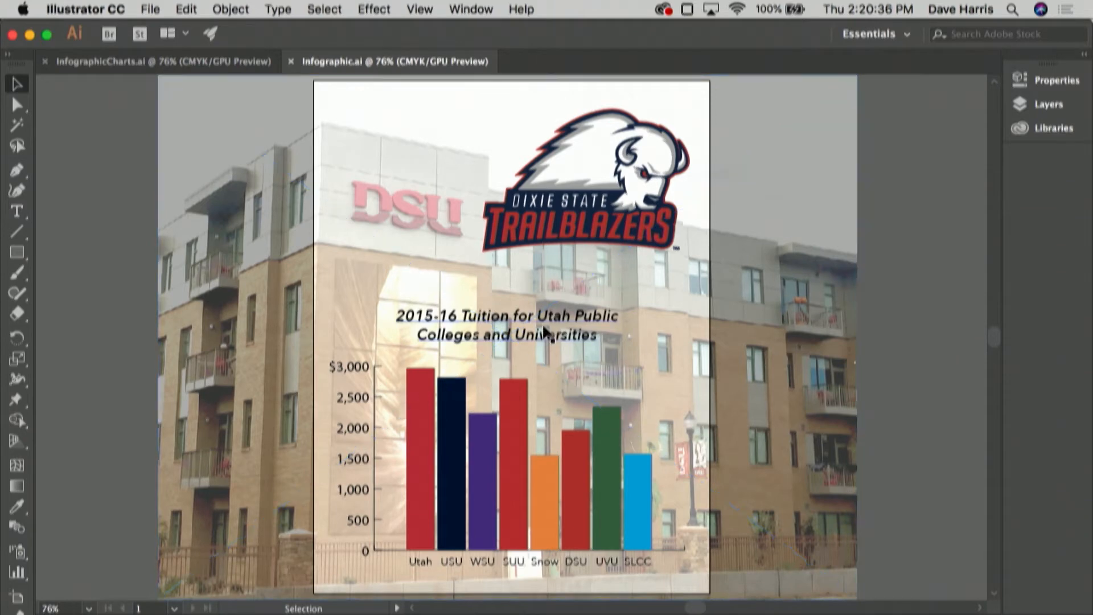
Create a new print document from the Letter preset with units in inches, 8.5 by 11 in
{"action": "left_click", "coordinate": [149, 9]}
{"action": "left_click", "coordinate": [164, 30]}
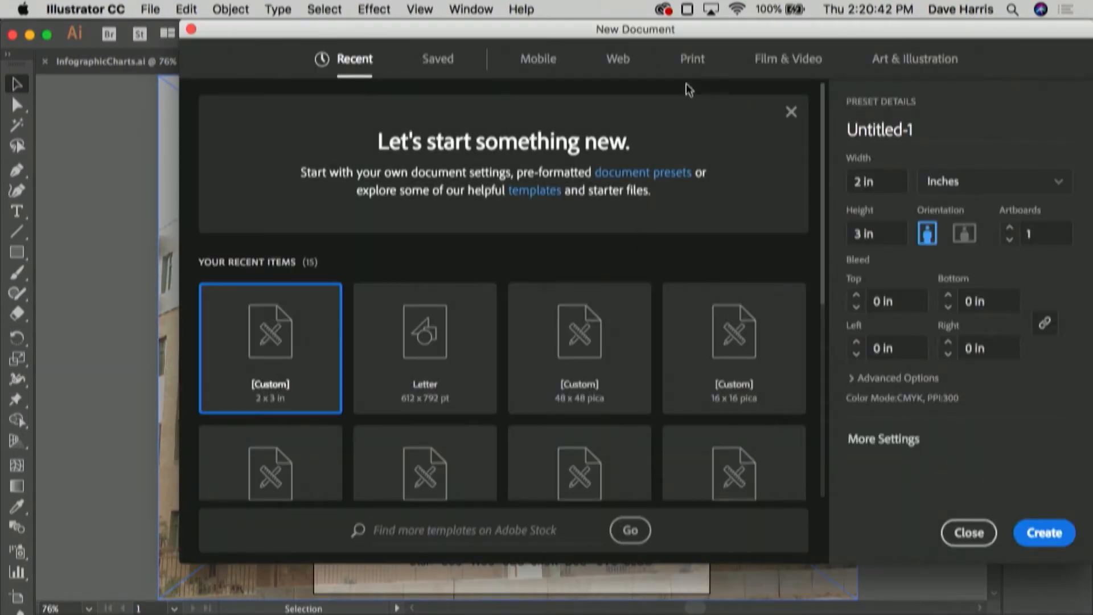
{"action": "left_click", "coordinate": [692, 63]}
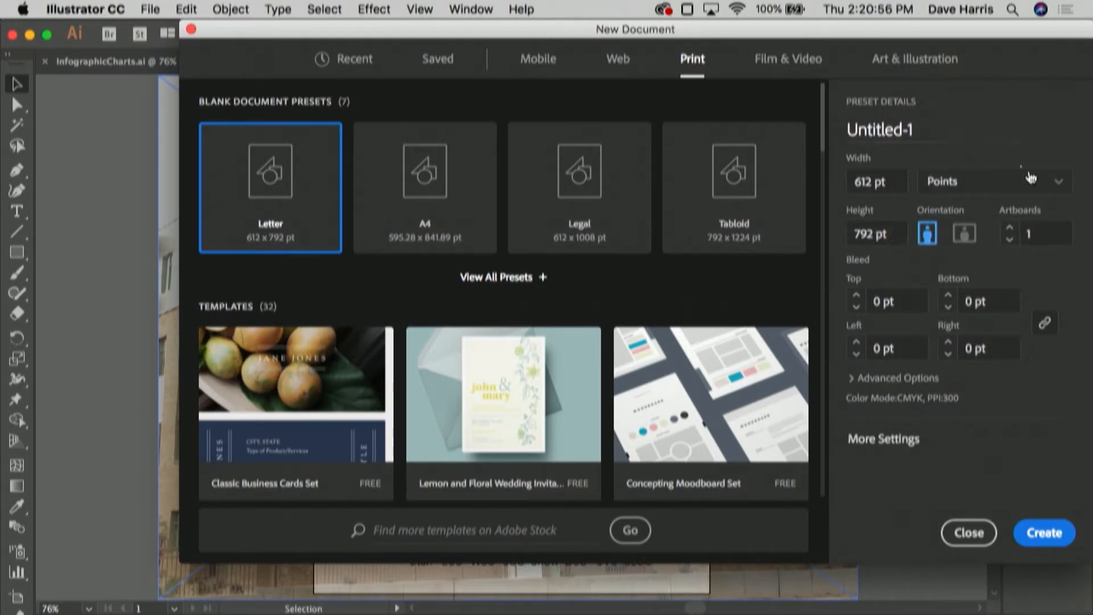
{"action": "left_click", "coordinate": [1059, 184]}
{"action": "left_click", "coordinate": [944, 269]}
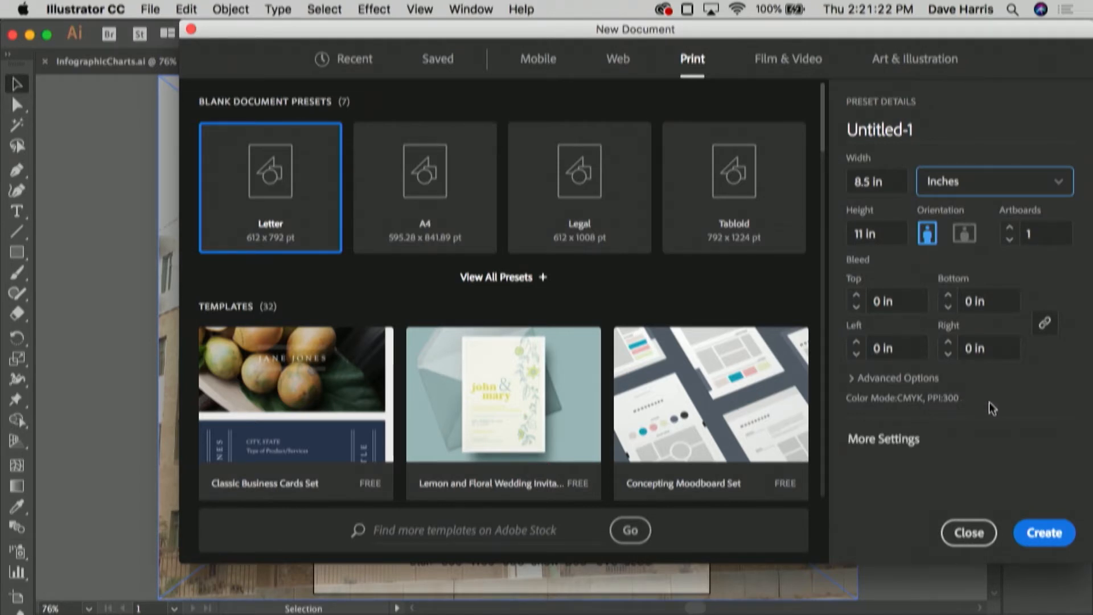
{"action": "left_click", "coordinate": [1044, 532]}
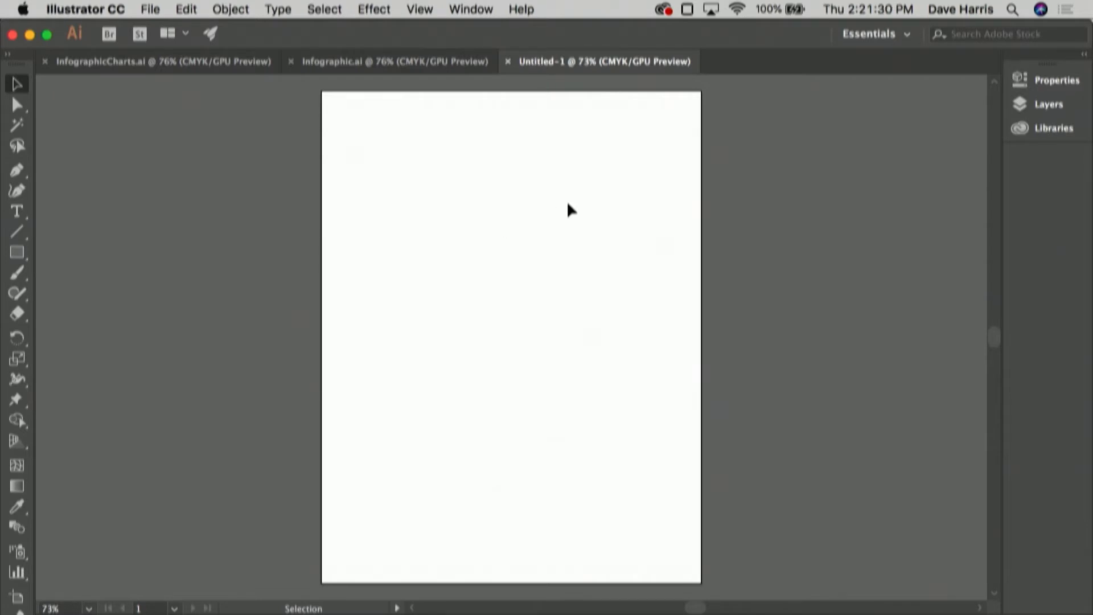
Save the new document as InfographicSample.ai in the Beamer Presentations folder with the default Illustrator options
{"action": "key", "text": "super+s"}
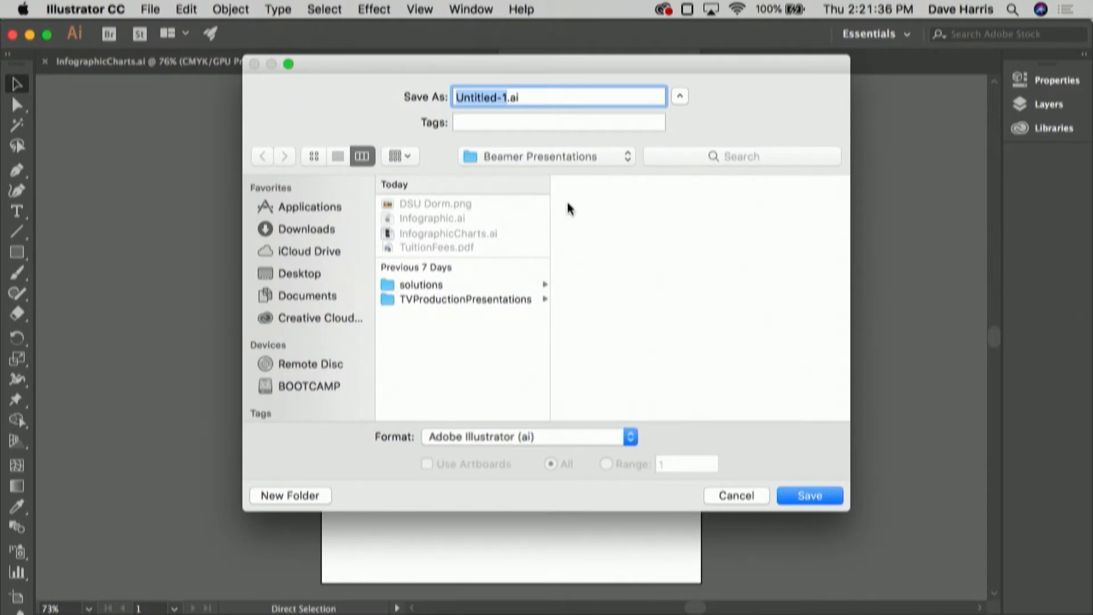
{"action": "type", "text": "Infogra"}
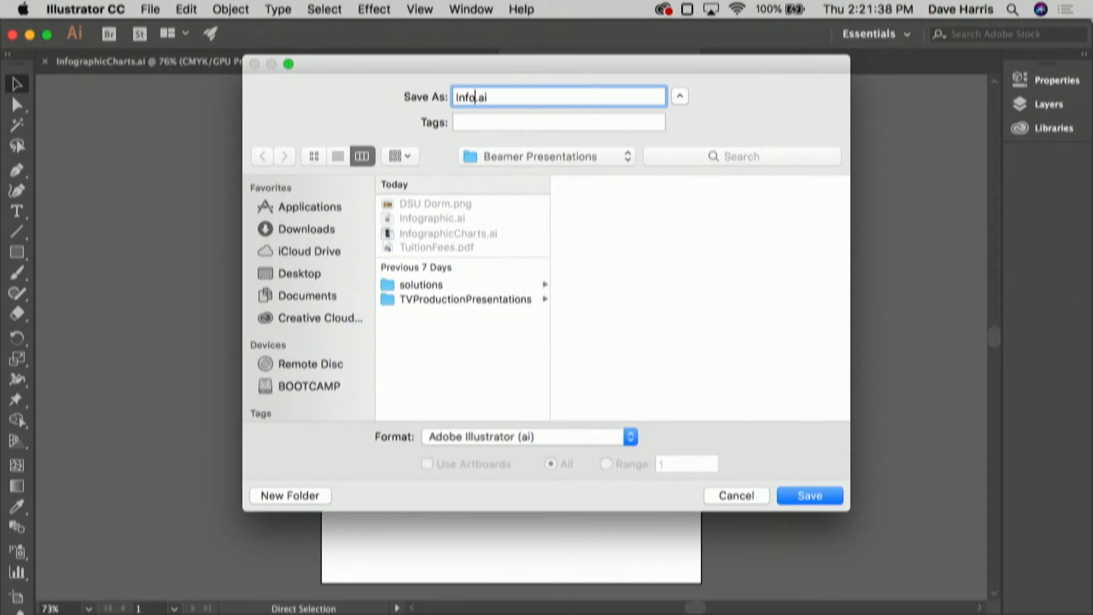
{"action": "type", "text": "phicSample"}
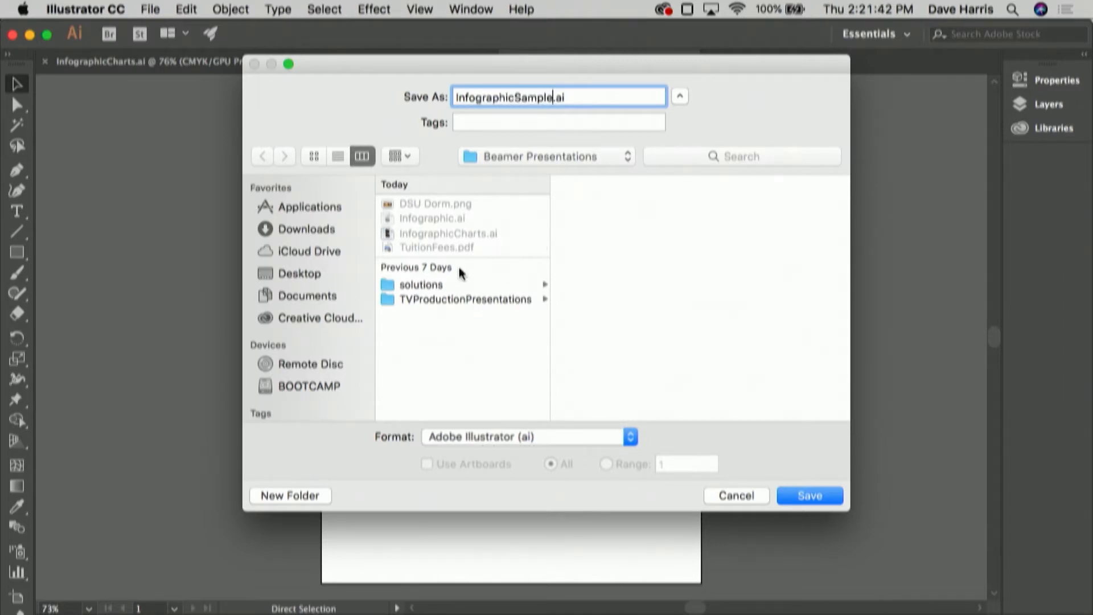
{"action": "left_click", "coordinate": [811, 495]}
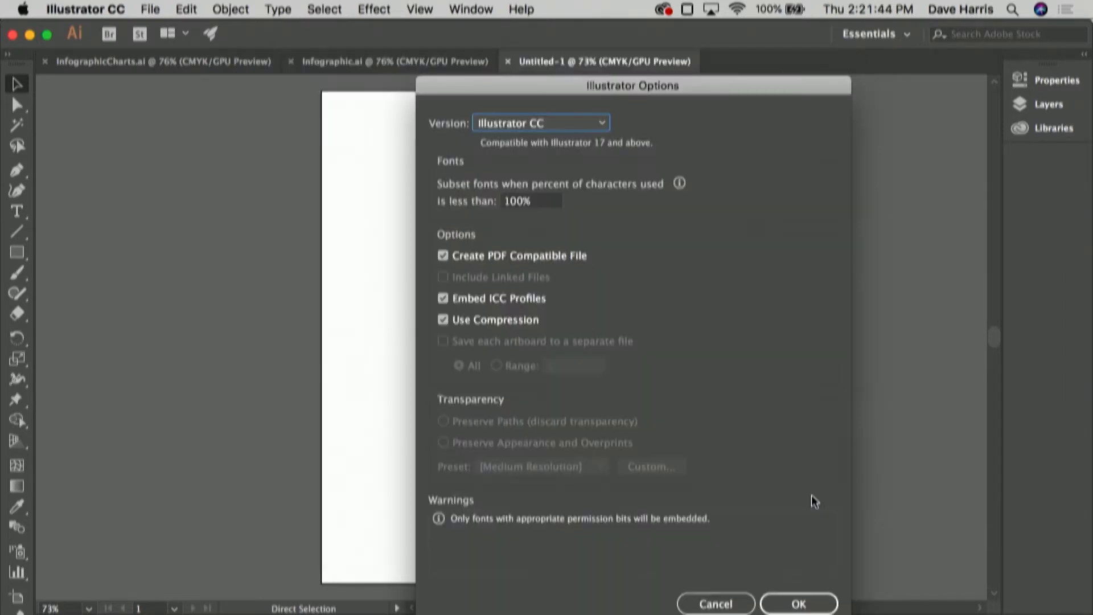
{"action": "left_click", "coordinate": [781, 605]}
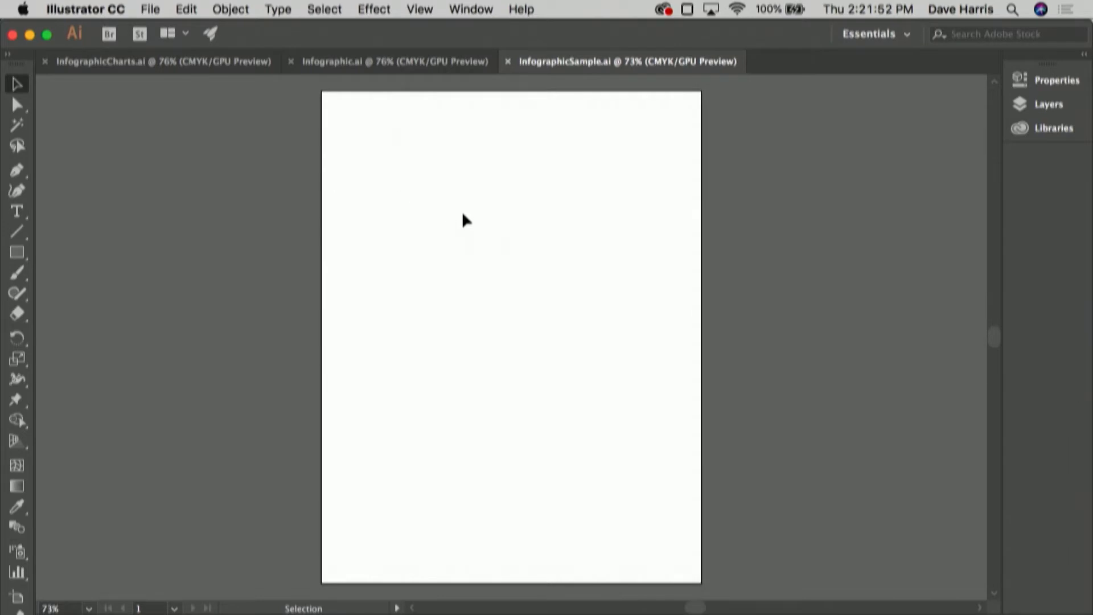
Switch to Finder, open TuitionFees.pdf in Preview and enlarge its window to nearly the full screen width
{"action": "key", "text": "super+Tab"}
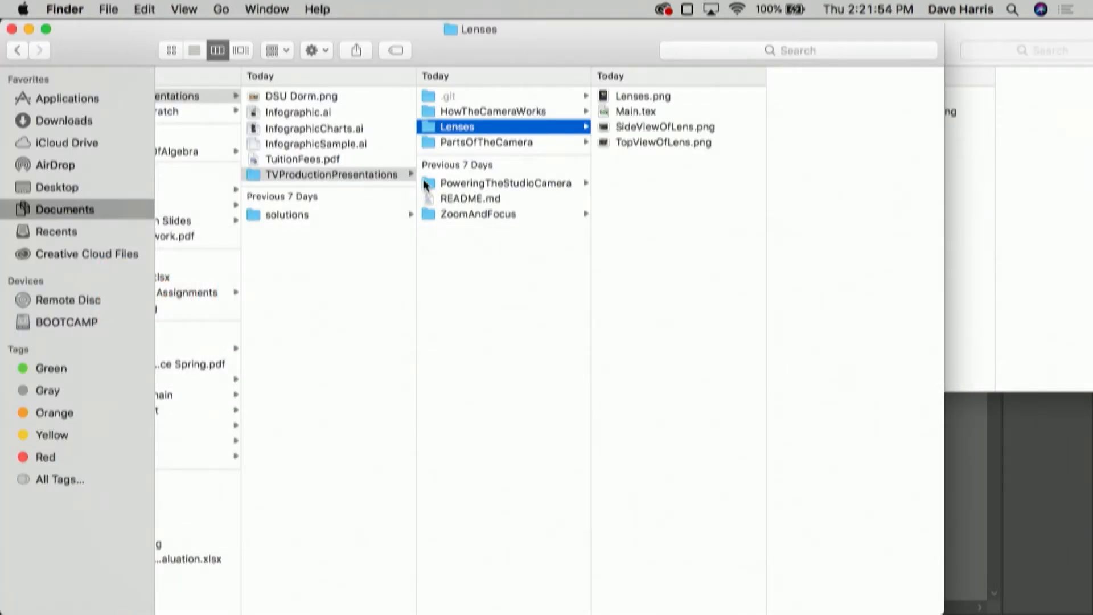
{"action": "left_click", "coordinate": [299, 156]}
{"action": "key", "text": "space"}
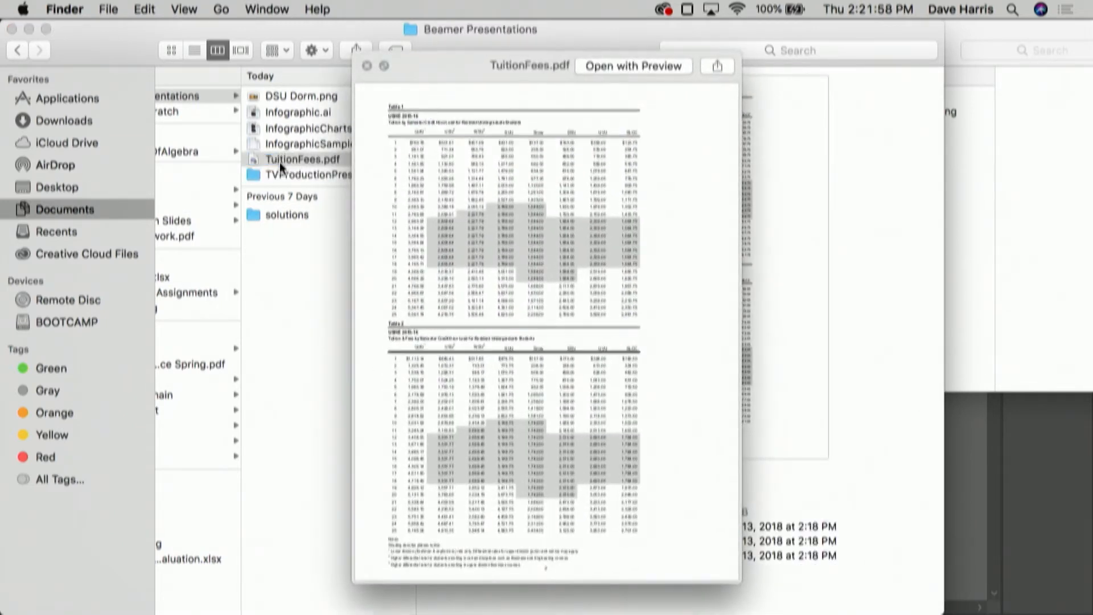
{"action": "left_click", "coordinate": [317, 160]}
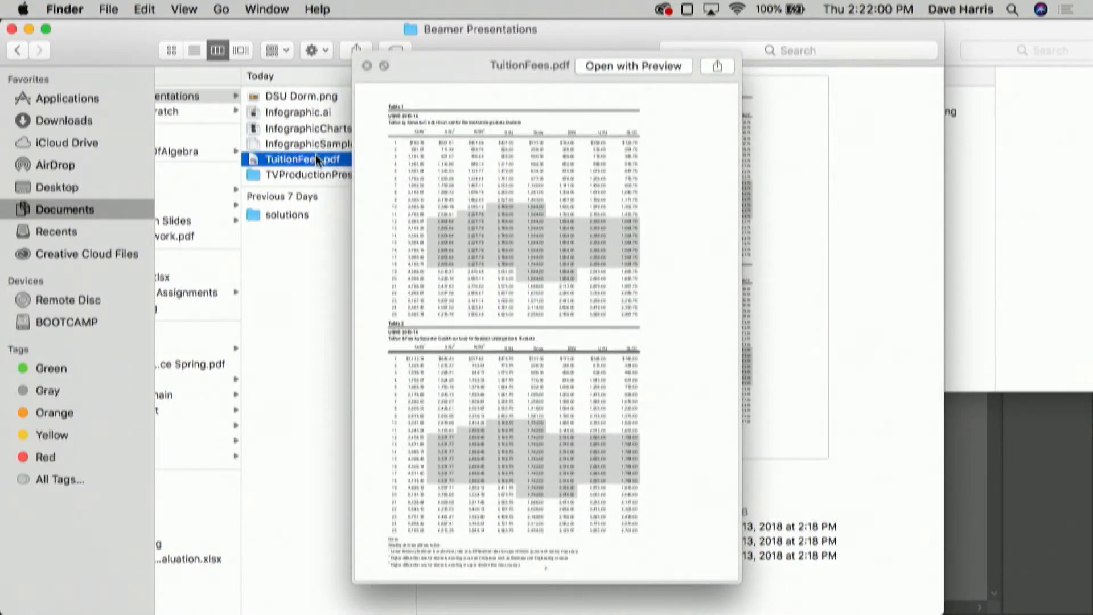
{"action": "key", "text": "space"}
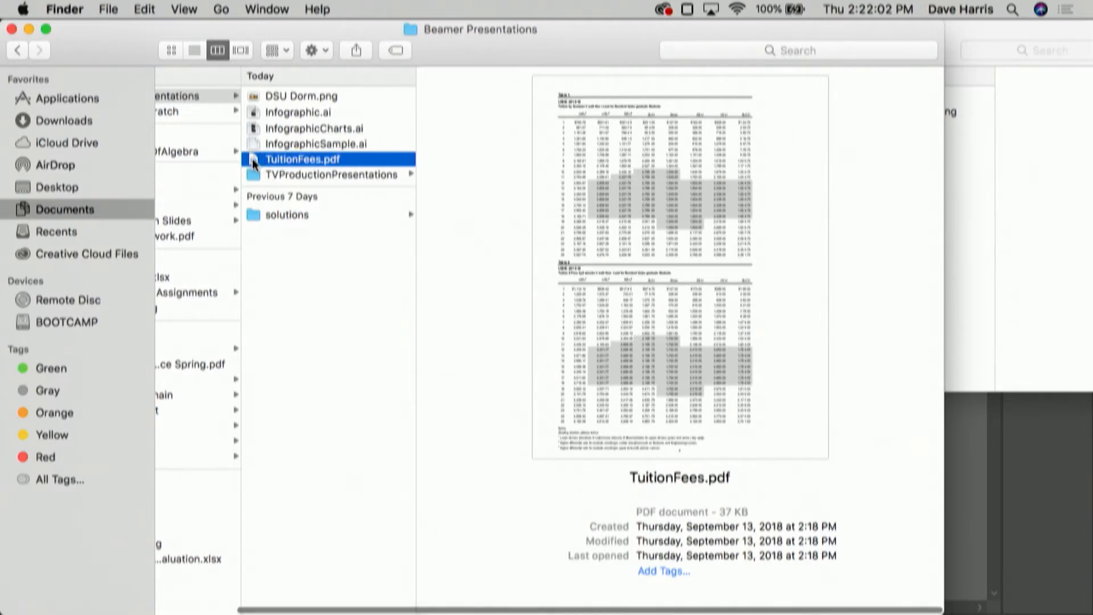
{"action": "double_click", "coordinate": [276, 162]}
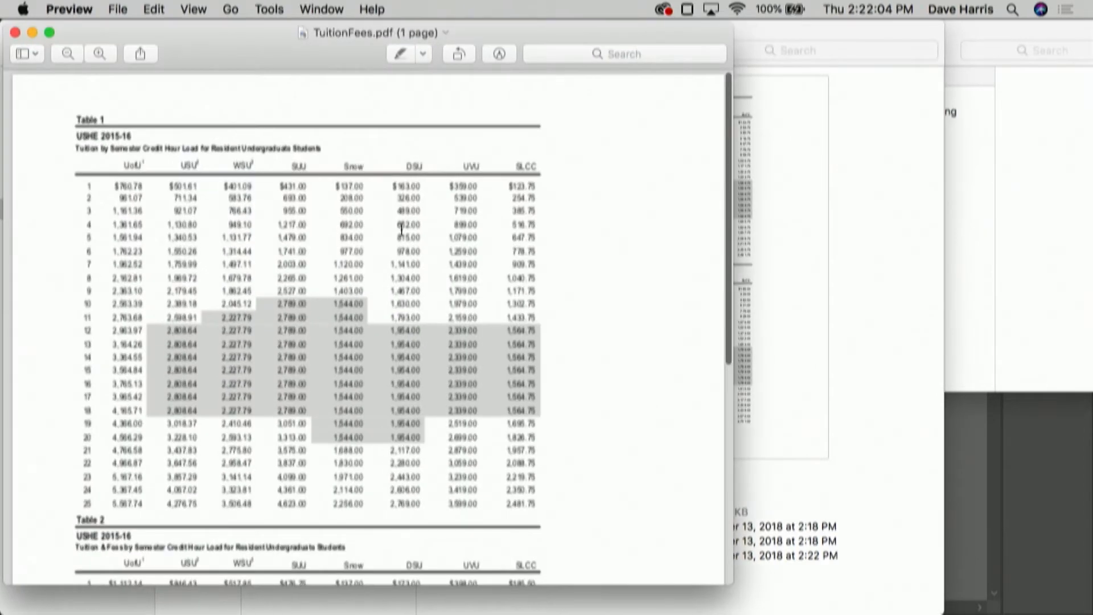
{"action": "left_click_drag", "start_coordinate": [274, 33], "coordinate": [439, 30]}
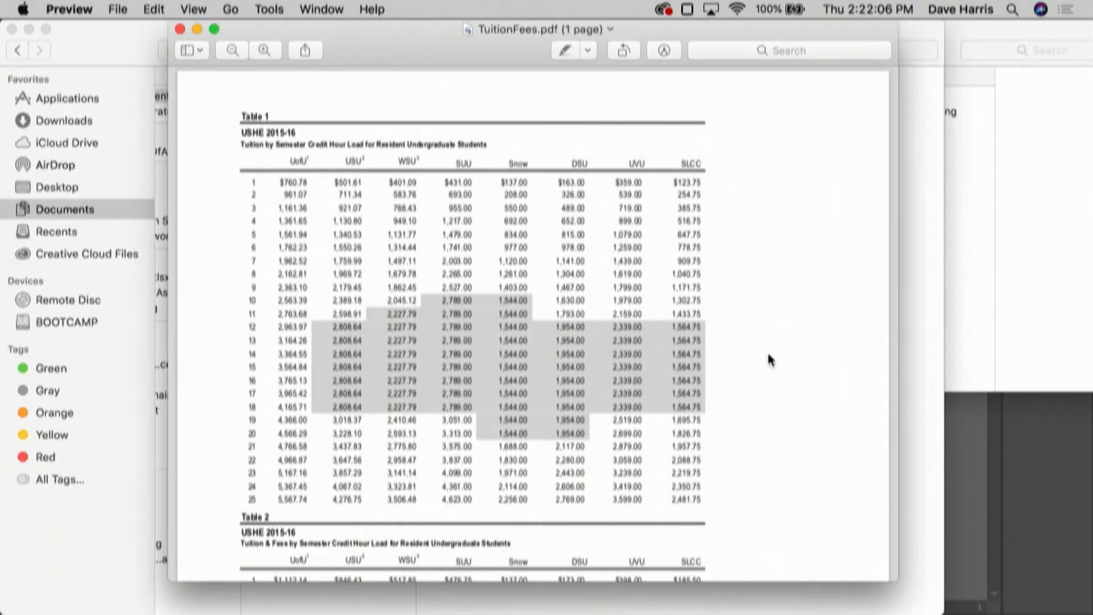
{"action": "left_click_drag", "start_coordinate": [897, 444], "coordinate": [1088, 424]}
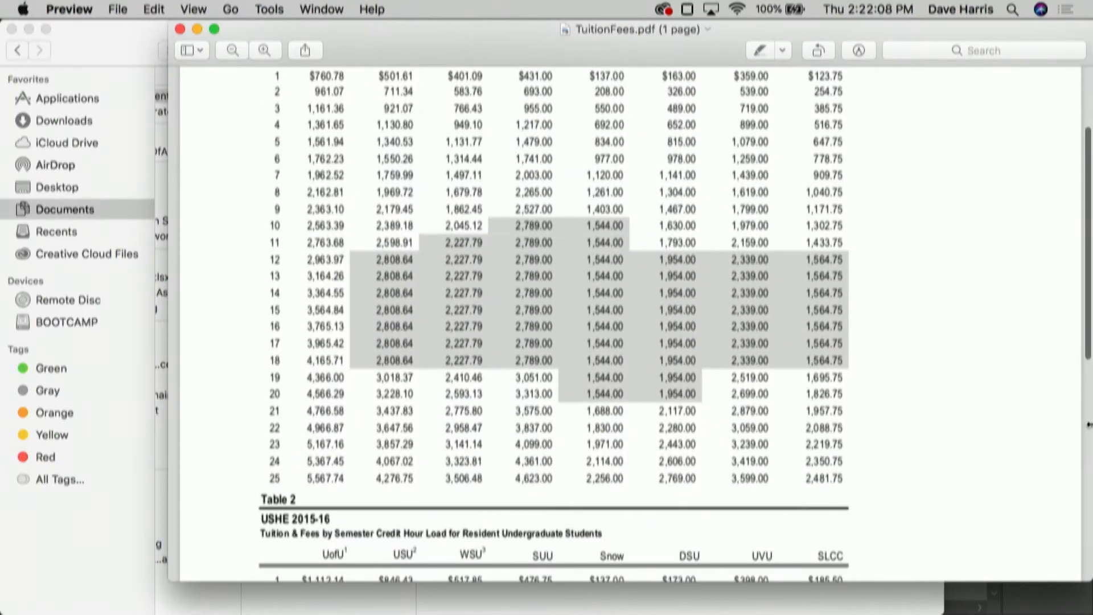
{"action": "left_click_drag", "start_coordinate": [169, 335], "coordinate": [8, 335]}
Examine Table 1's title and the 12-credit-hour tuition row across all the schools
{"action": "scroll", "coordinate": [727, 189], "scroll_direction": "up", "scroll_amount": 4}
{"action": "scroll", "coordinate": [727, 188], "scroll_direction": "up", "scroll_amount": 1}
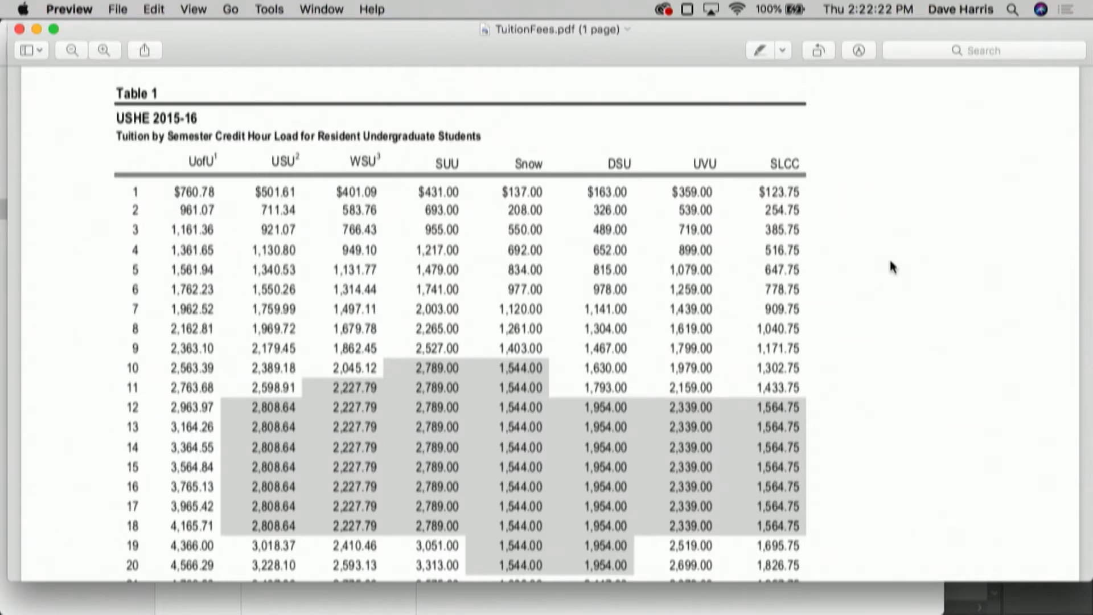
{"action": "scroll", "coordinate": [429, 230], "scroll_direction": "up", "scroll_amount": 3}
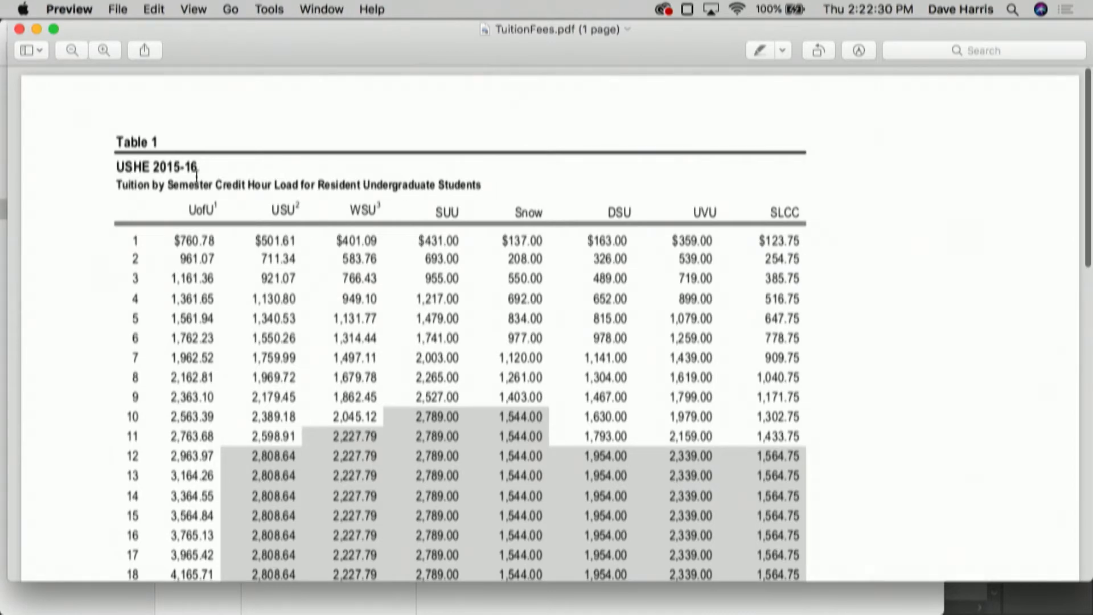
{"action": "scroll", "coordinate": [792, 289], "scroll_direction": "down", "scroll_amount": 5}
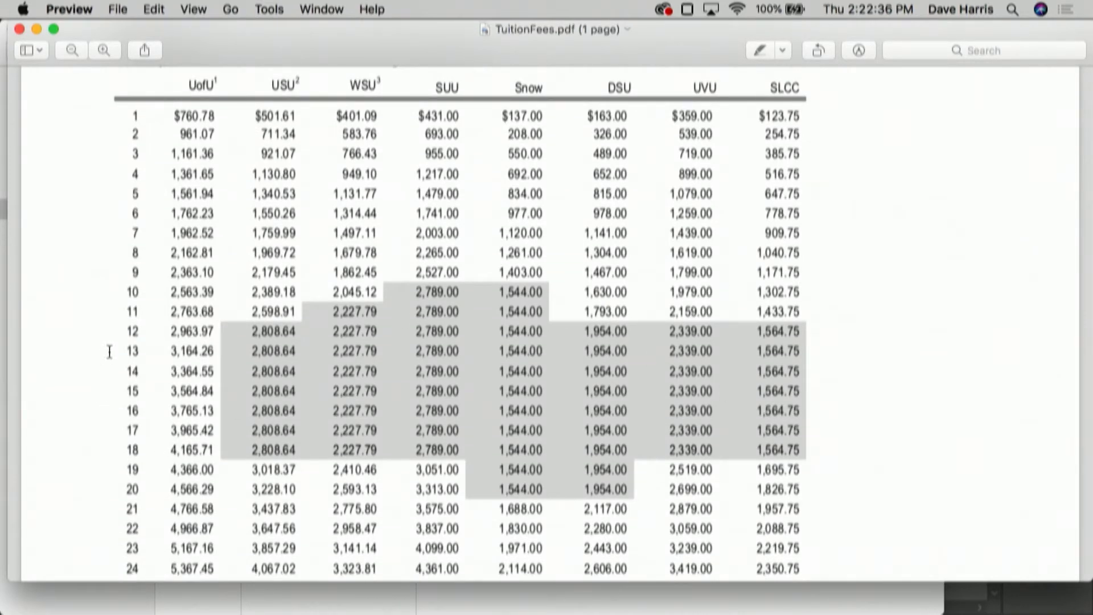
{"action": "left_click_drag", "start_coordinate": [127, 329], "coordinate": [798, 343]}
{"action": "left_click", "coordinate": [798, 343]}
{"action": "left_click_drag", "start_coordinate": [128, 331], "coordinate": [373, 341]}
{"action": "left_click", "coordinate": [898, 328]}
Switch back to Illustrator, draw a column graph across the lower half of the page and move its data window above it
{"action": "key", "text": "super+Tab"}
{"action": "key", "text": "super+Tab"}
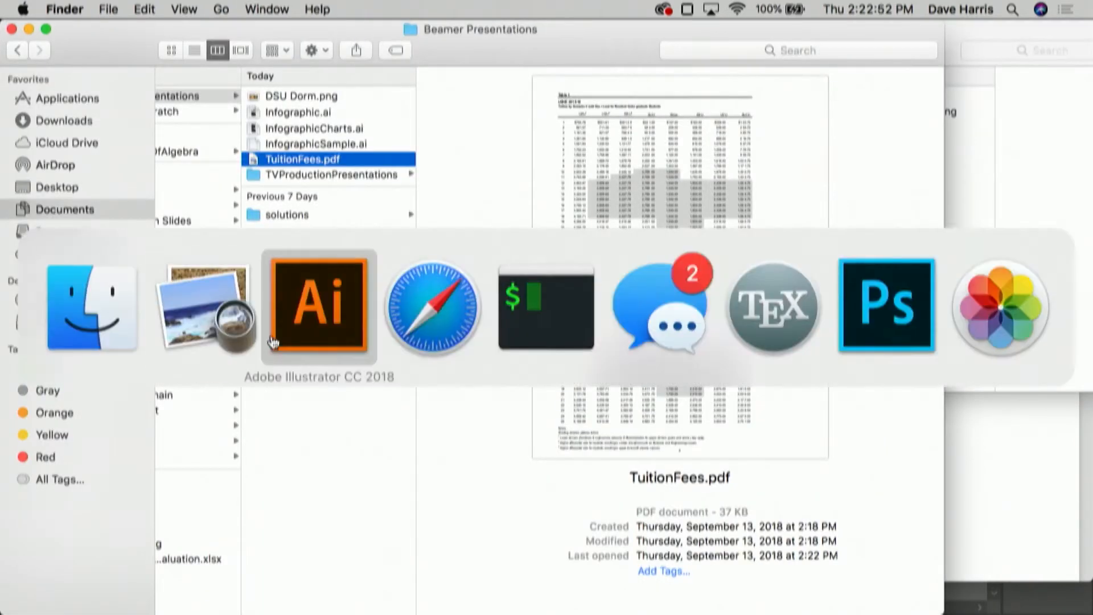
{"action": "left_click", "coordinate": [272, 341]}
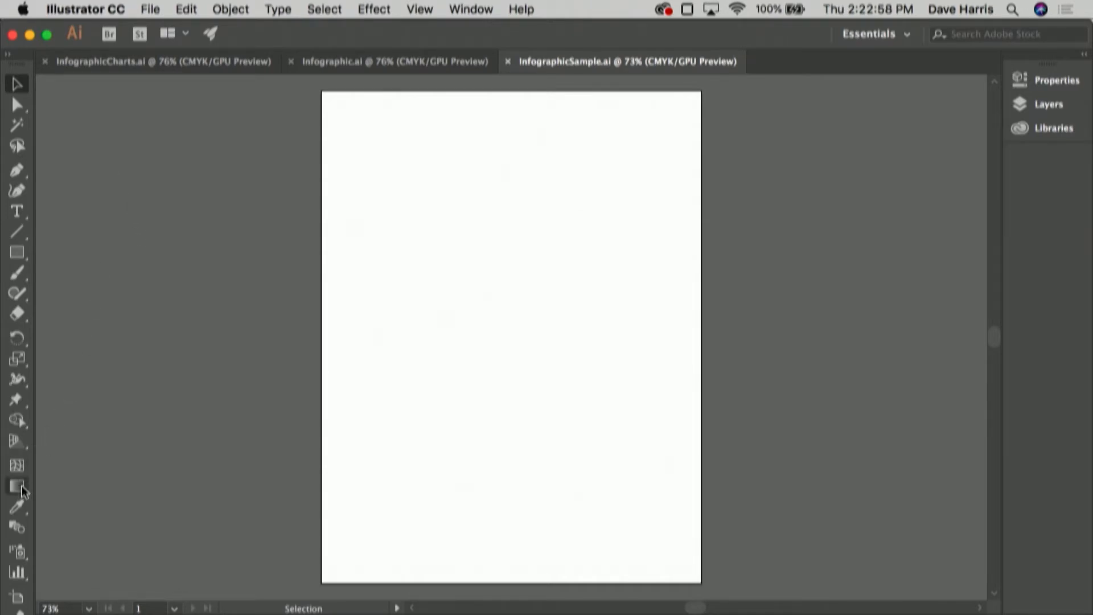
{"action": "left_click", "coordinate": [15, 575]}
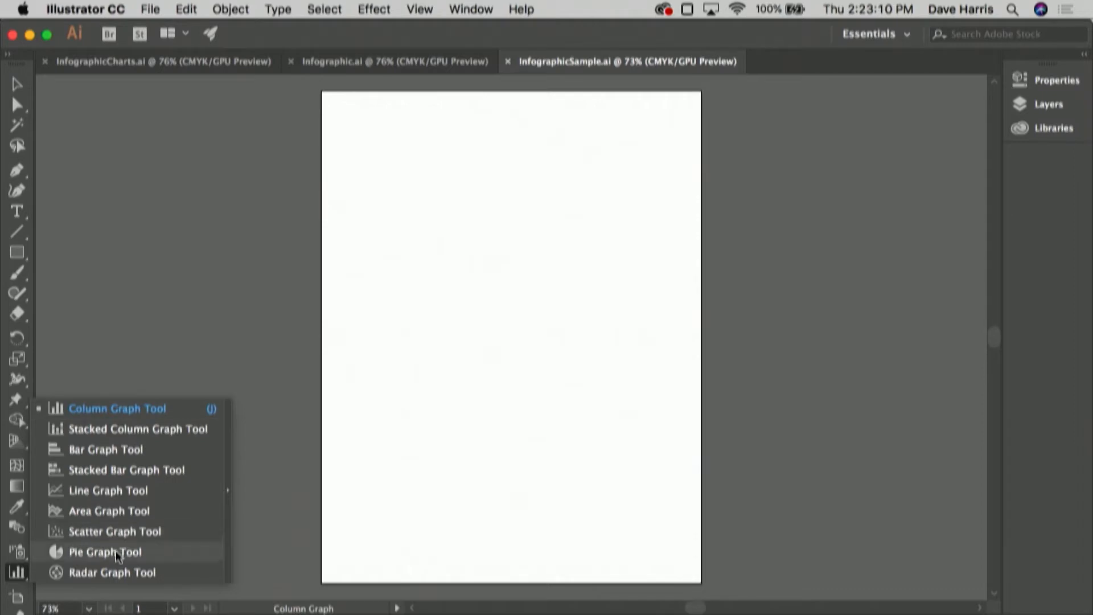
{"action": "left_click", "coordinate": [132, 410]}
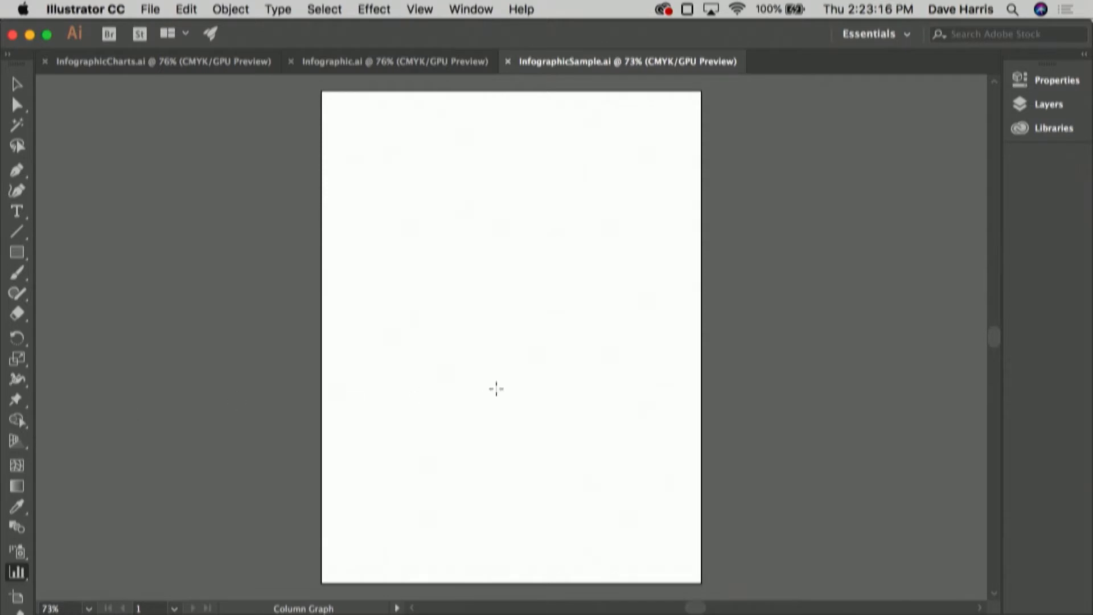
{"action": "left_click_drag", "start_coordinate": [333, 312], "coordinate": [691, 567]}
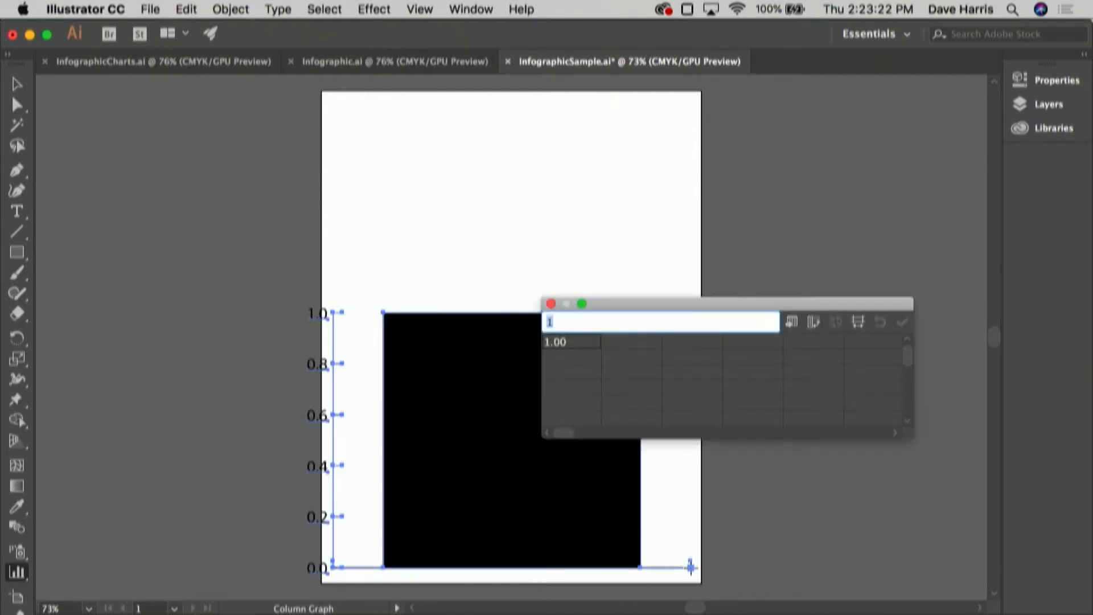
{"action": "left_click_drag", "start_coordinate": [763, 308], "coordinate": [757, 132]}
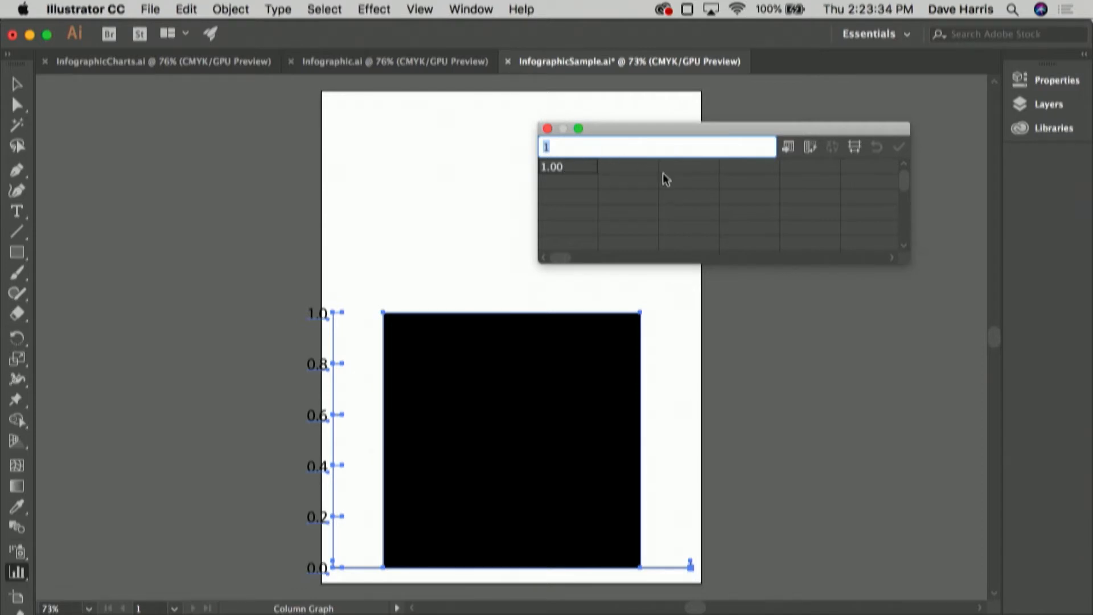
Look up the 12-hour UofU tuition in the PDF and enter it rounded as 2964 in the first graph data cell
{"action": "key", "text": "super+Tab"}
{"action": "key", "text": "super+Tab"}
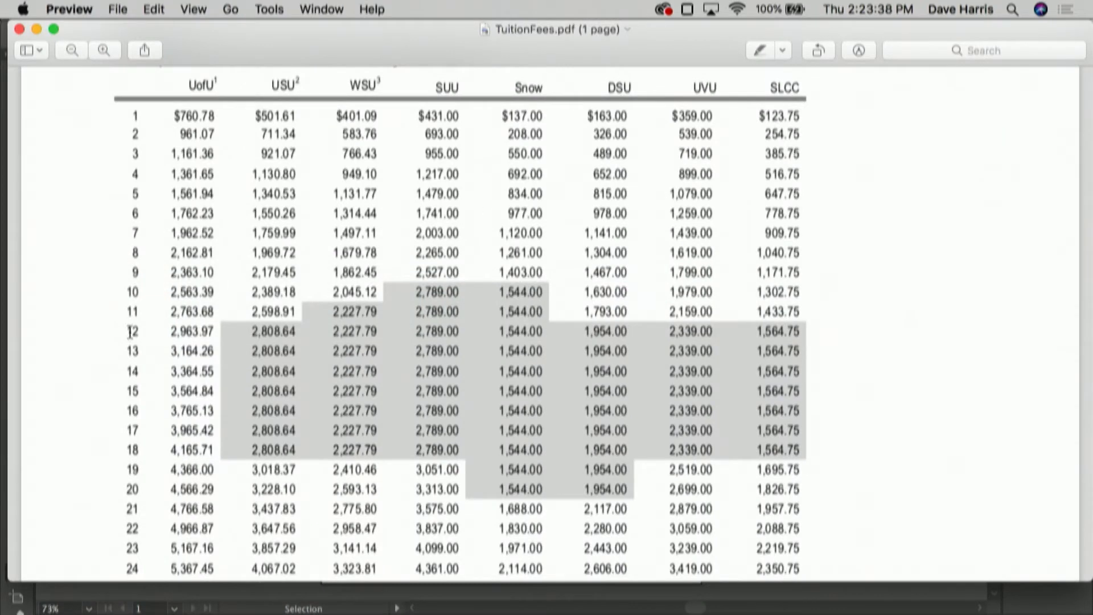
{"action": "key", "text": "super+Tab"}
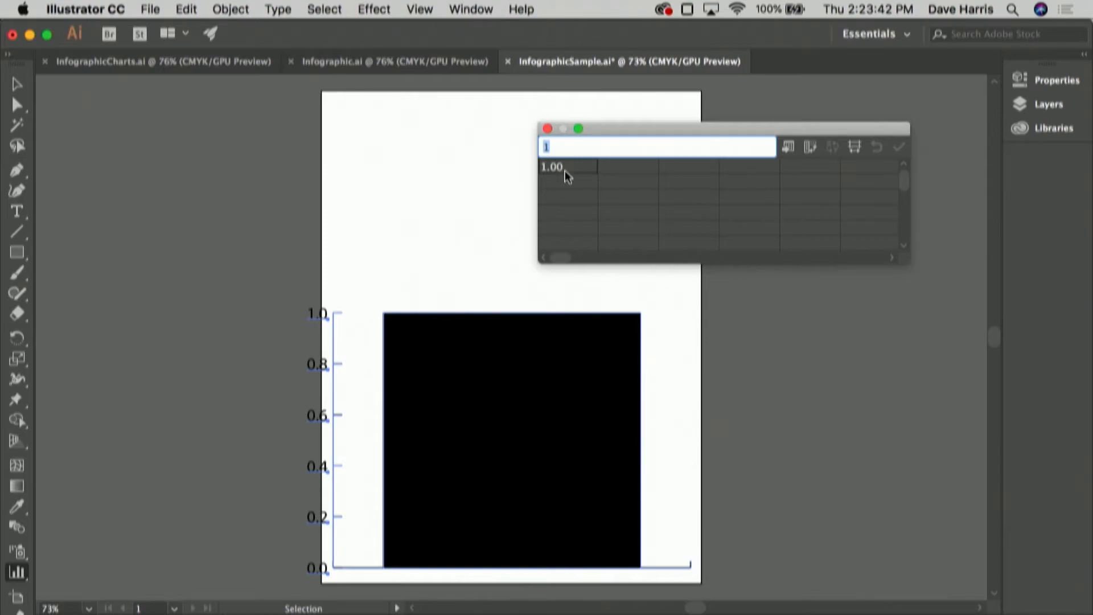
{"action": "key", "text": "super+Tab"}
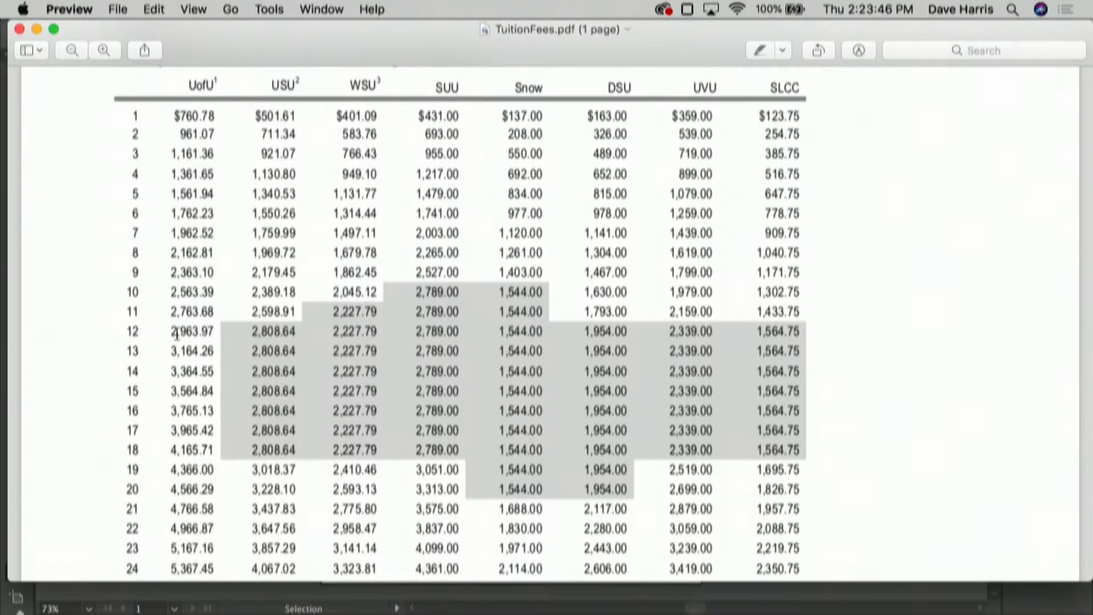
{"action": "key", "text": "super+Tab"}
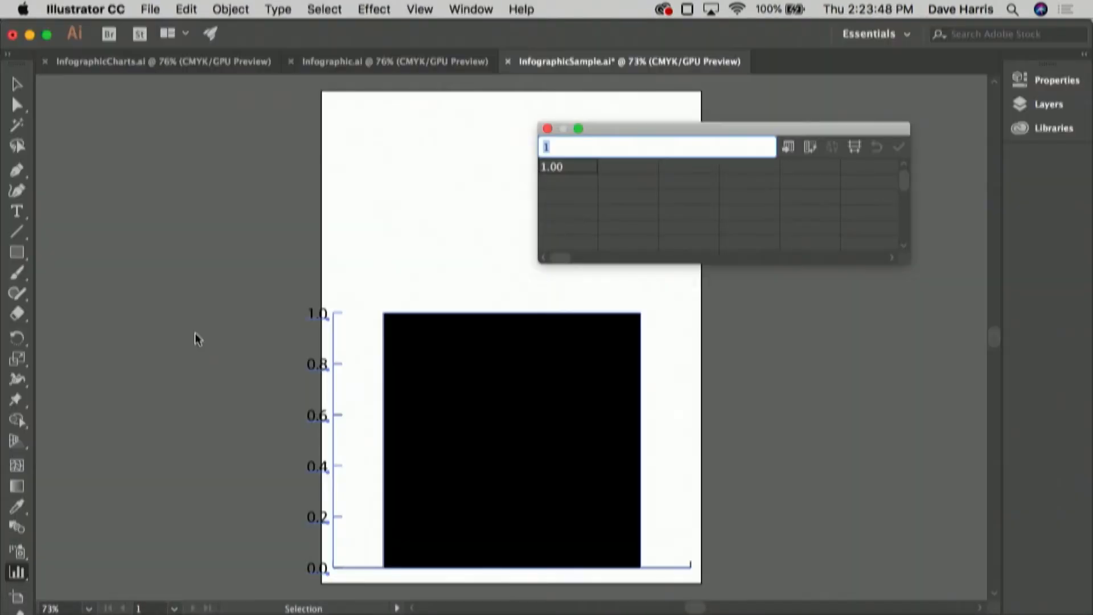
{"action": "type", "text": "2964"}
{"action": "key", "text": "Tab"}
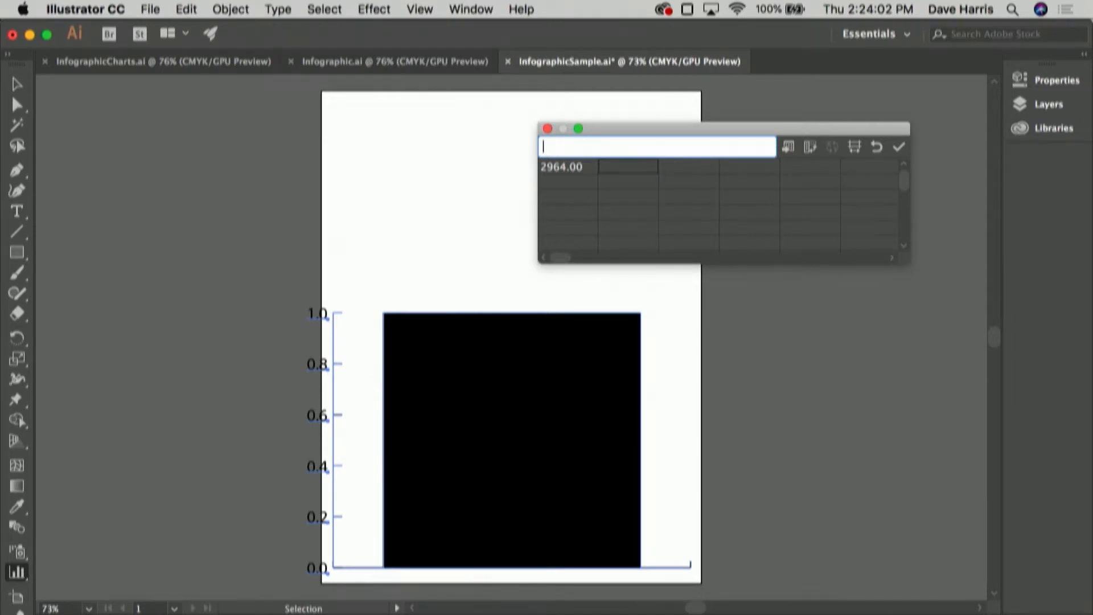
Fill the rest of the first data row with 2809, 2228, 2789, 1544, 1954, 2339 and 1565, widening the data window to fit
{"action": "key", "text": "super+Tab"}
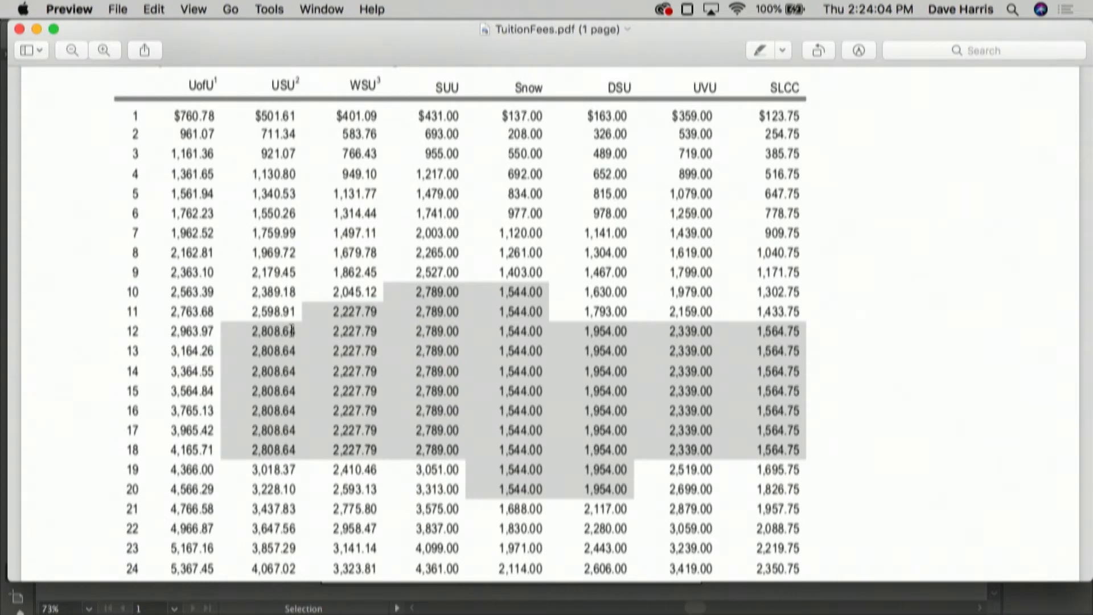
{"action": "key", "text": "super+Tab"}
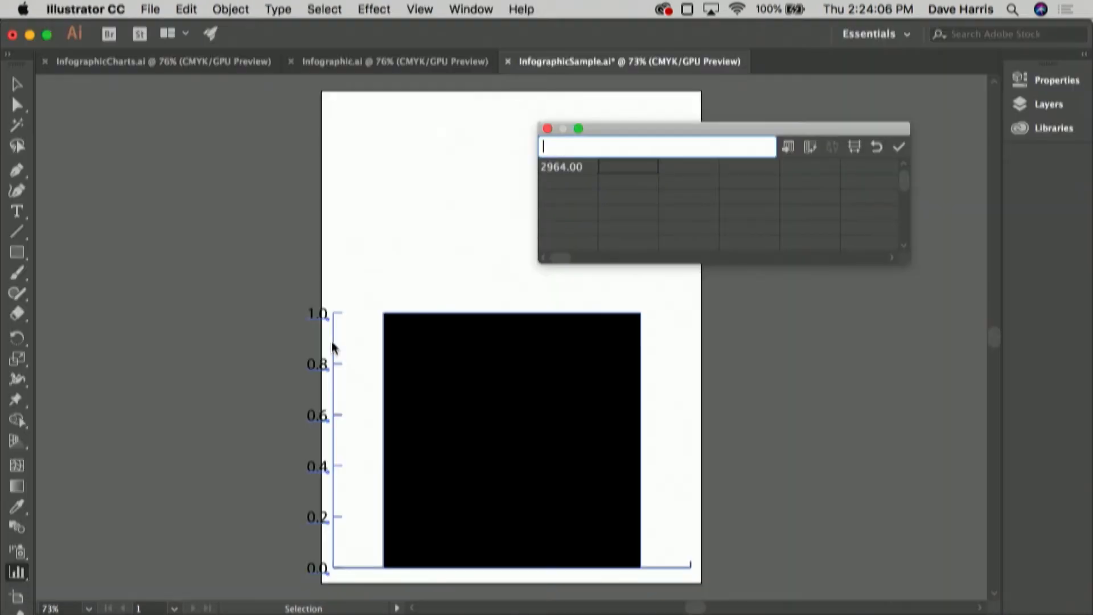
{"action": "type", "text": "2809"}
{"action": "key", "text": "Tab"}
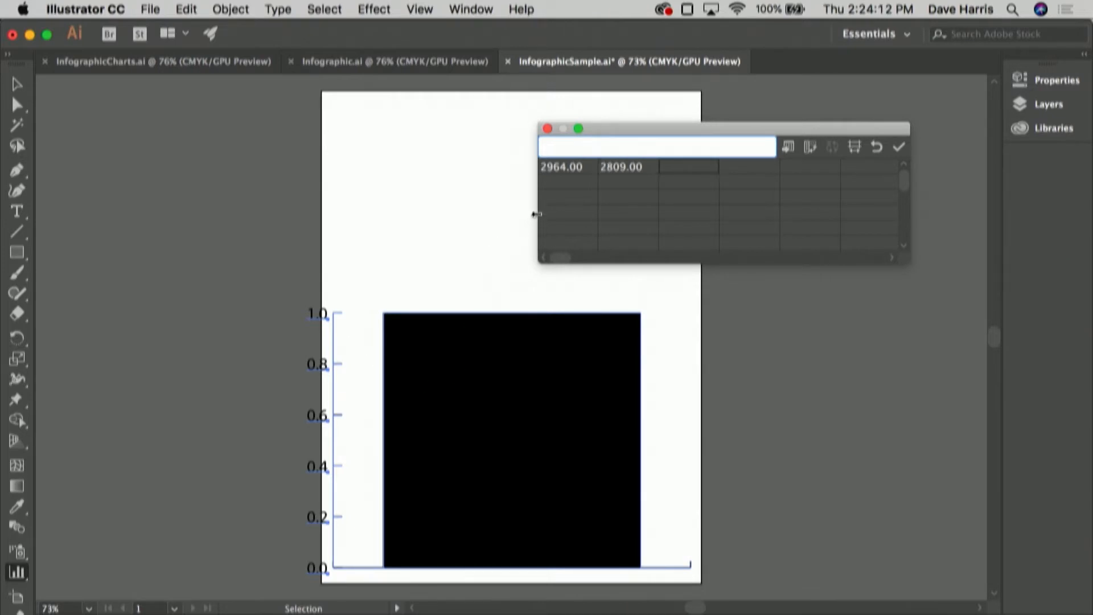
{"action": "left_click_drag", "start_coordinate": [533, 214], "coordinate": [206, 205]}
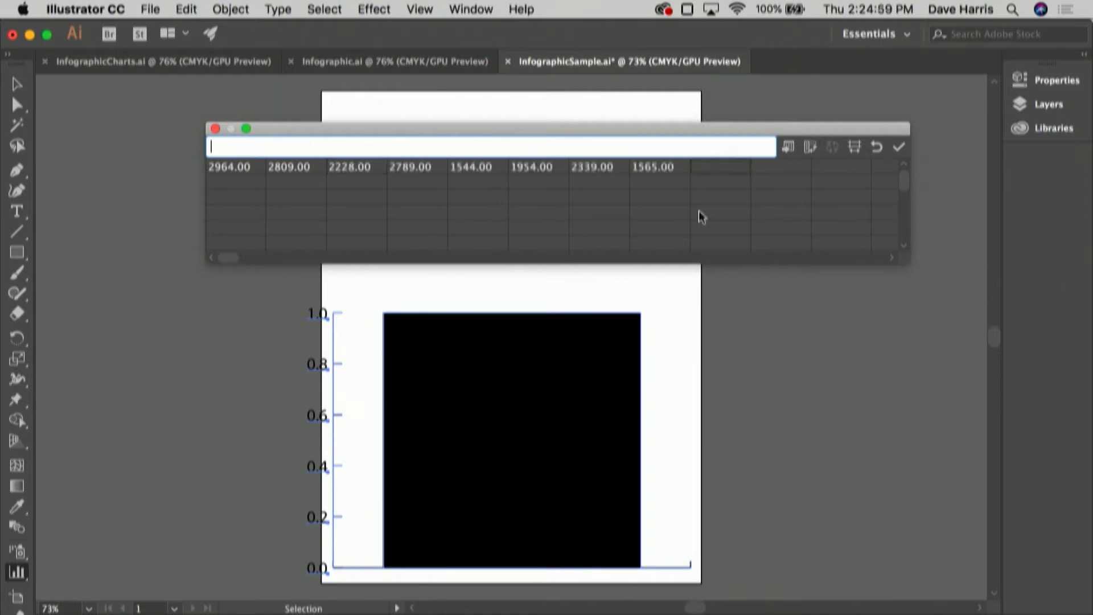
Check the entered tuition figures against the 12-hour row in the PDF, apply them to the column graph and close its data window
{"action": "key", "text": "super+Tab"}
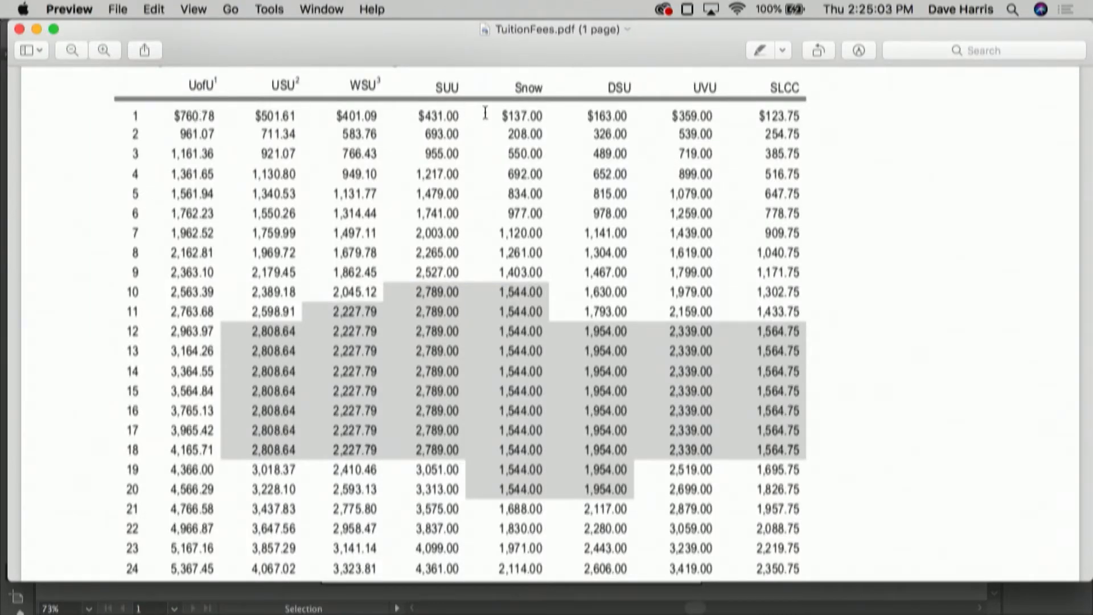
{"action": "key", "text": "super+Tab"}
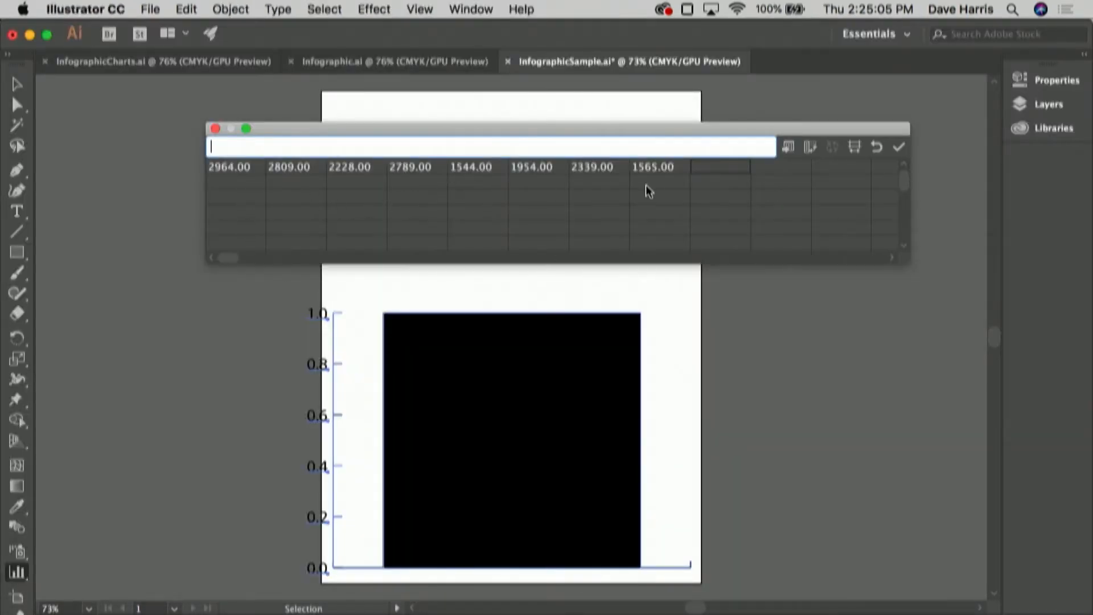
{"action": "key", "text": "super+Tab"}
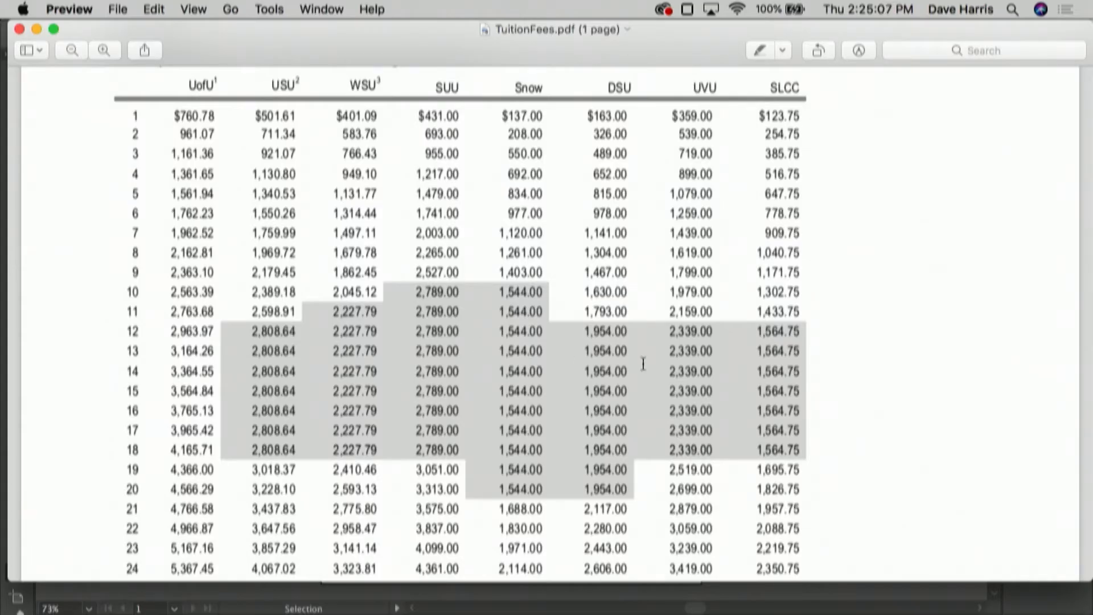
{"action": "key", "text": "super+Tab"}
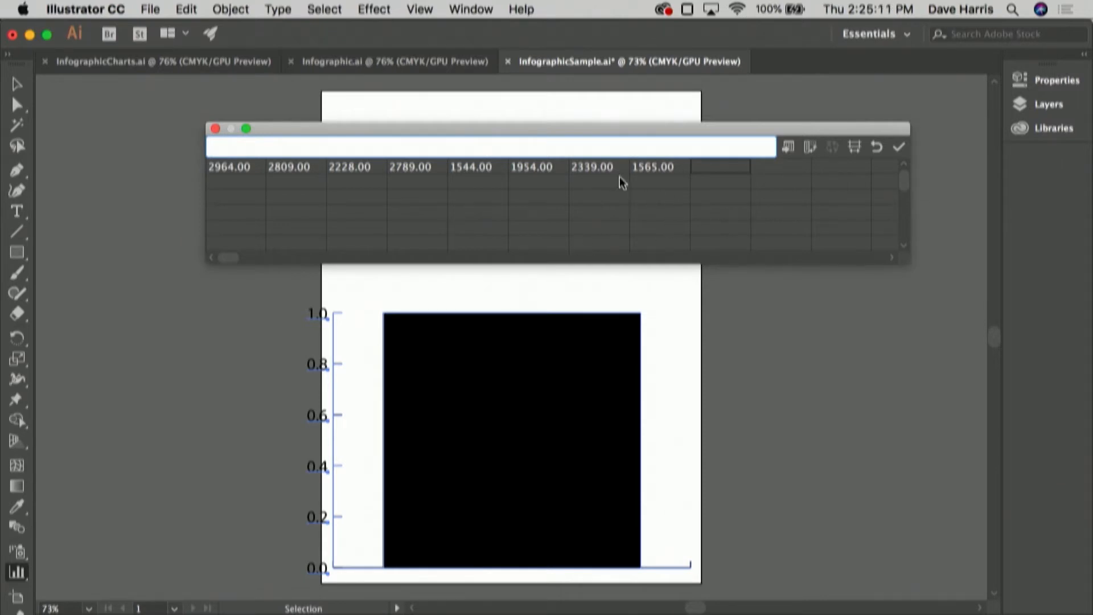
{"action": "key", "text": "Down"}
{"action": "left_click", "coordinate": [899, 148]}
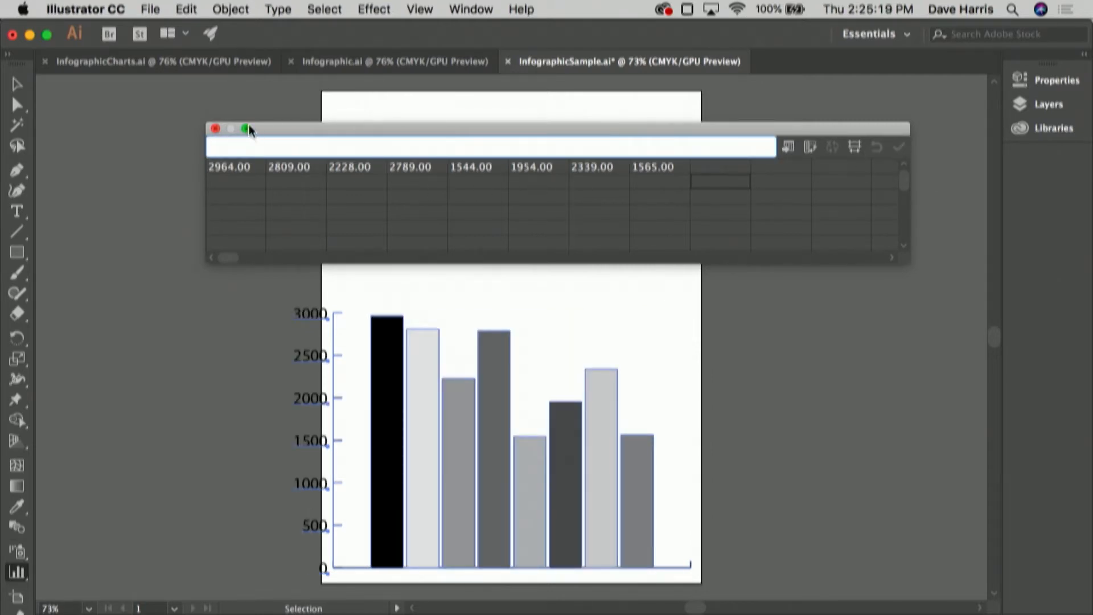
{"action": "left_click", "coordinate": [214, 128]}
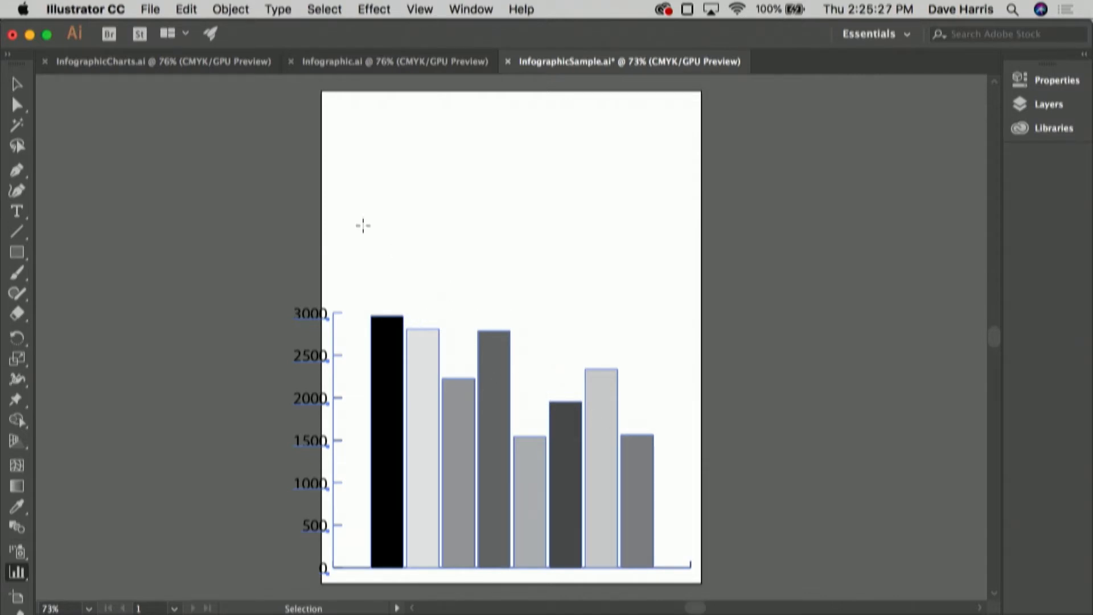
Move the column graph up and to the right so its axis labels sit on the page, and ungroup it into editable artwork
{"action": "left_click", "coordinate": [18, 85]}
{"action": "left_click_drag", "start_coordinate": [421, 420], "coordinate": [449, 403]}
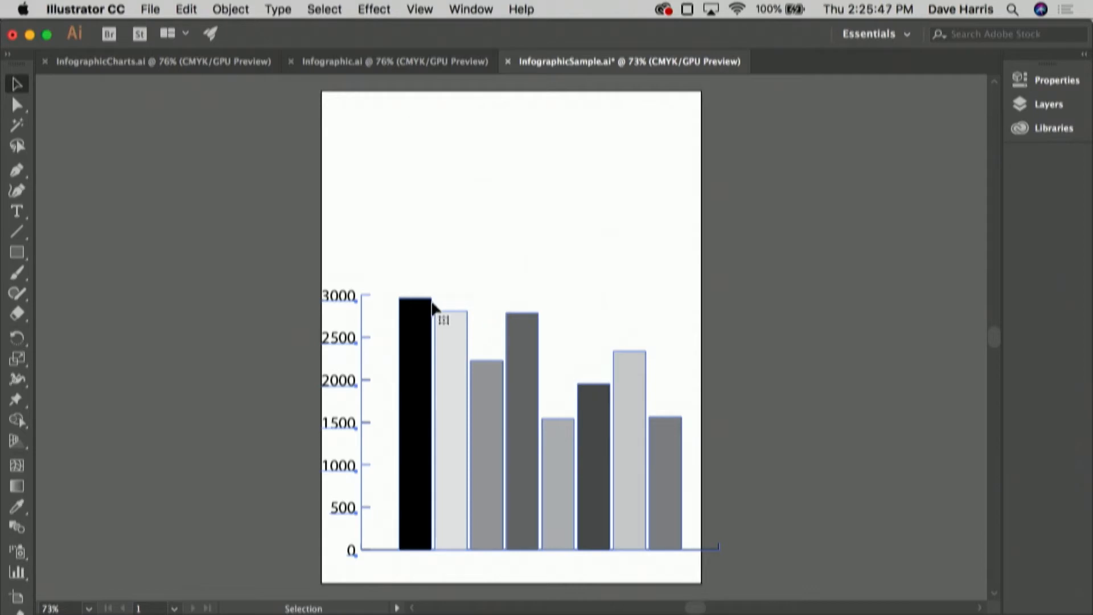
{"action": "left_click", "coordinate": [239, 8]}
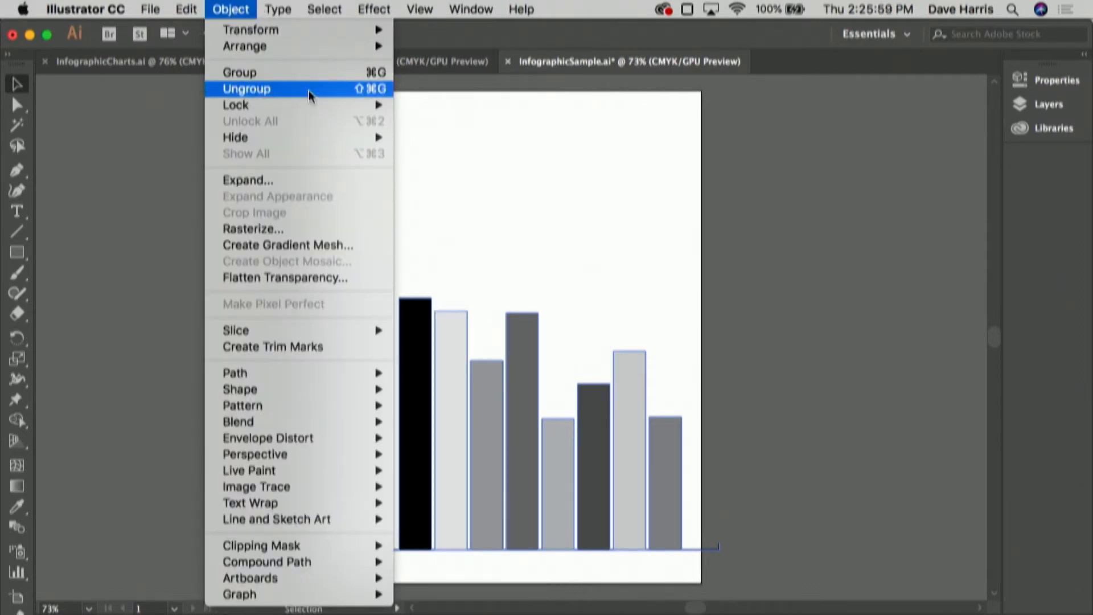
{"action": "left_click", "coordinate": [374, 91]}
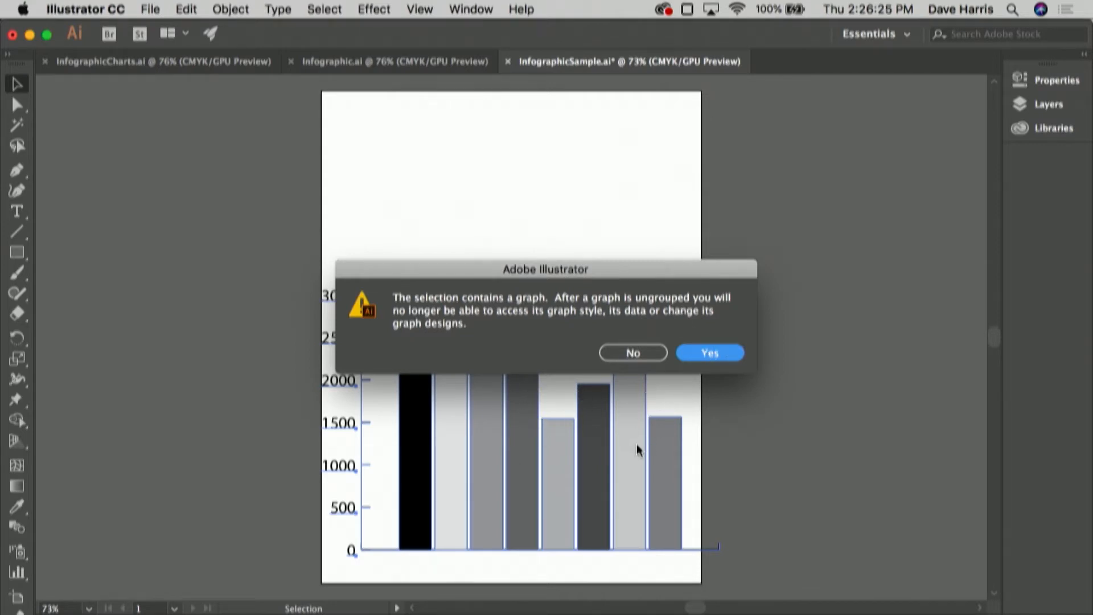
{"action": "left_click", "coordinate": [709, 348]}
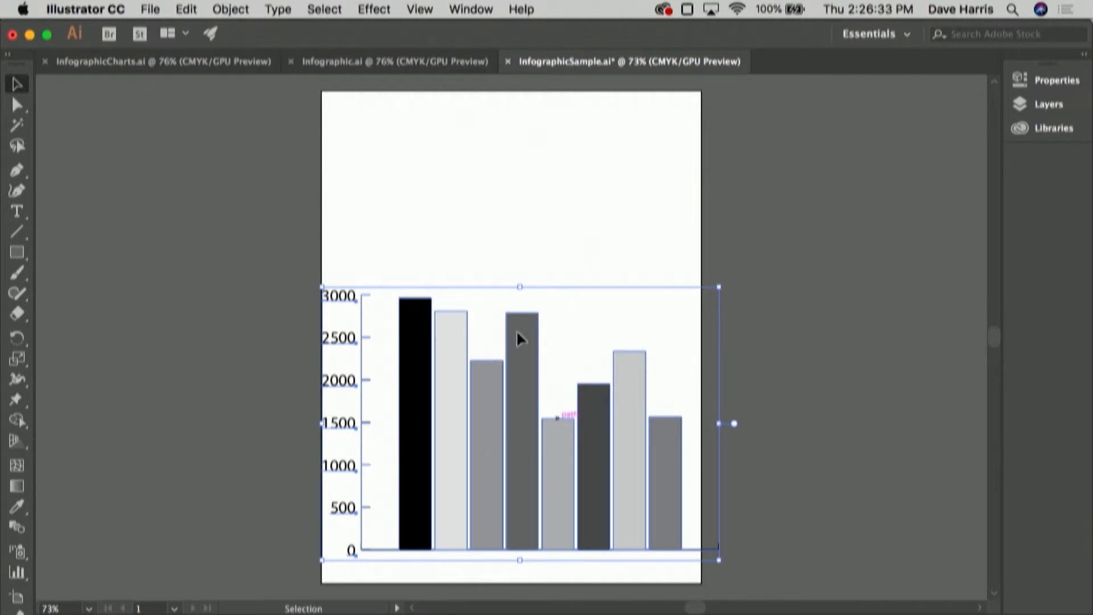
Expand Layer 1 and toggle the visibility of its groups to identify which parts of the graph each one holds
{"action": "left_click", "coordinate": [1050, 105]}
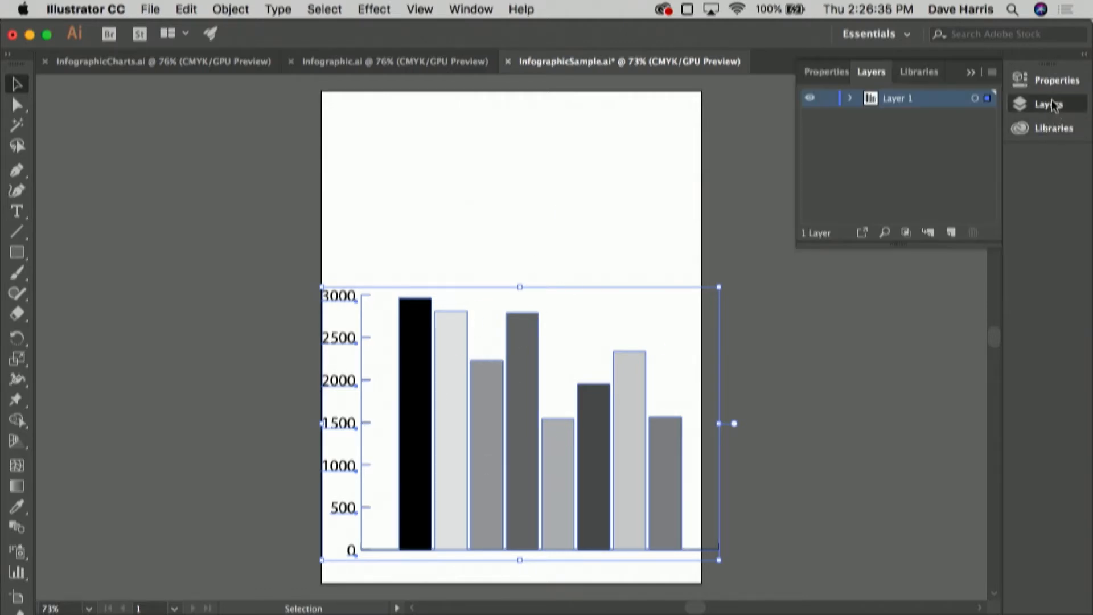
{"action": "left_click", "coordinate": [850, 99]}
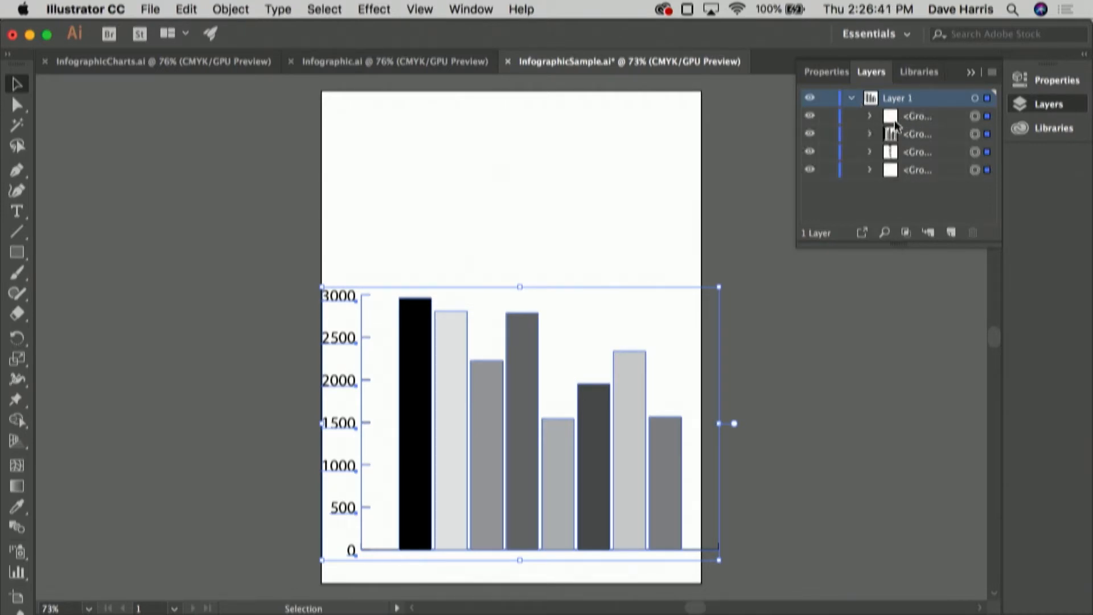
{"action": "left_click", "coordinate": [812, 119]}
{"action": "left_click", "coordinate": [810, 134]}
{"action": "left_click", "coordinate": [810, 135]}
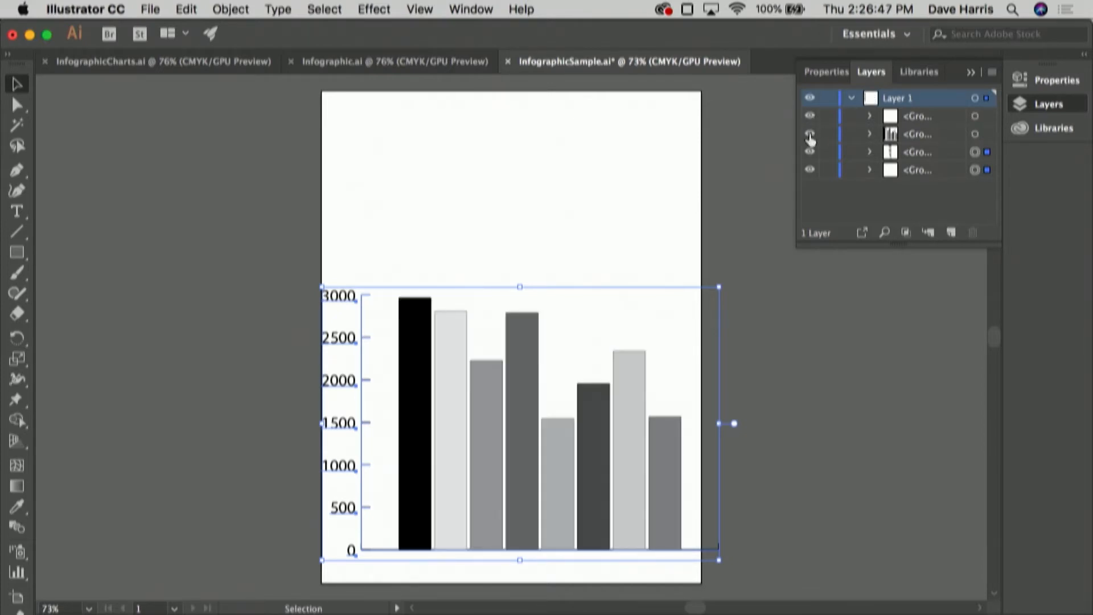
{"action": "left_click", "coordinate": [810, 154]}
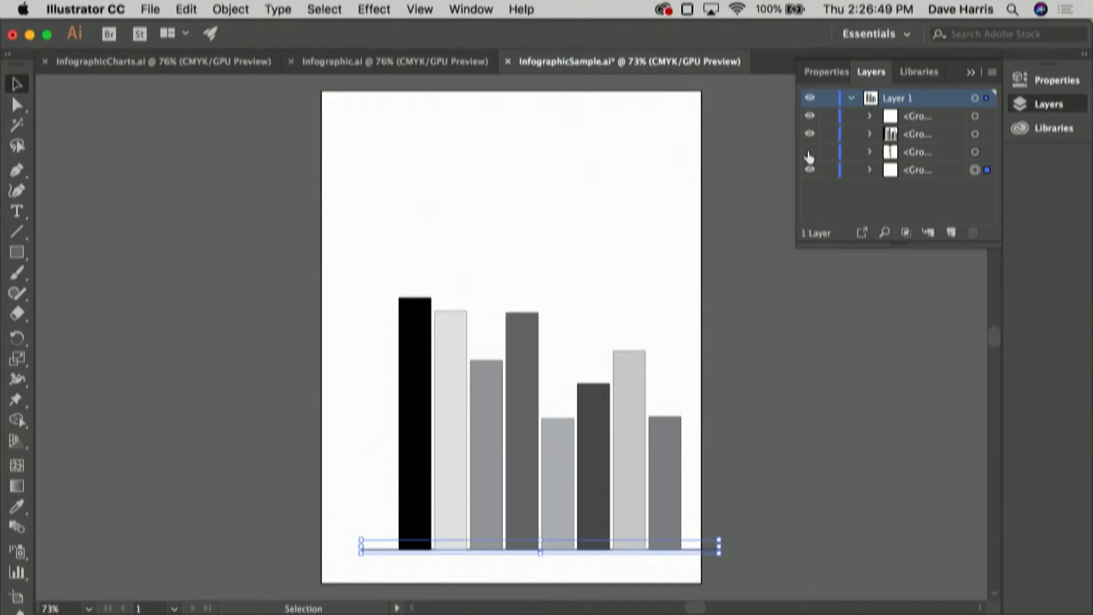
{"action": "left_click", "coordinate": [809, 153]}
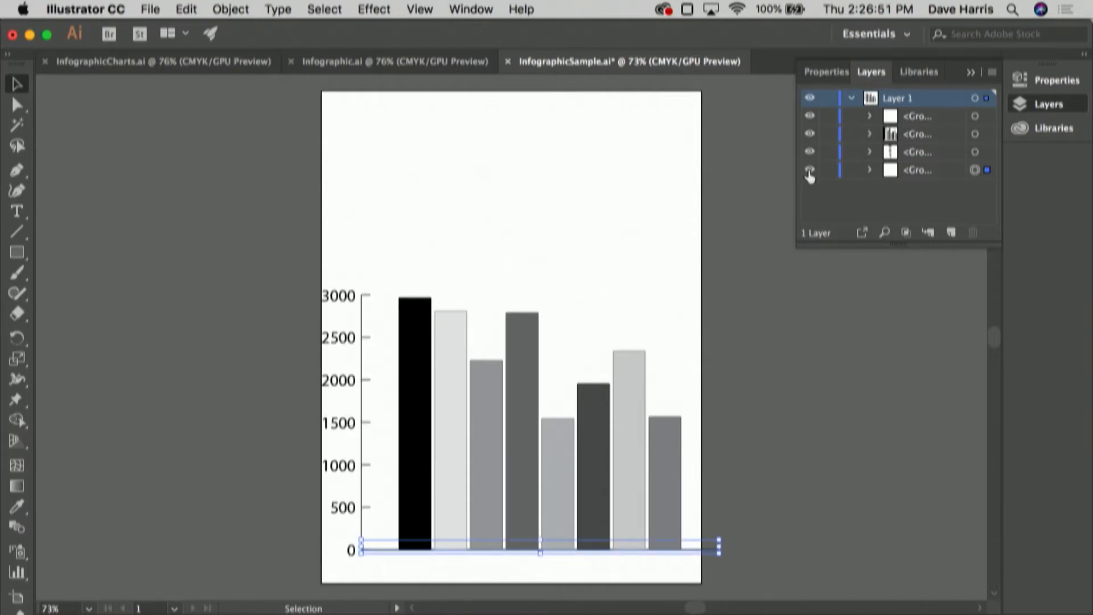
{"action": "left_click", "coordinate": [810, 153]}
{"action": "left_click", "coordinate": [810, 153]}
{"action": "left_click", "coordinate": [809, 169]}
{"action": "left_click", "coordinate": [809, 170]}
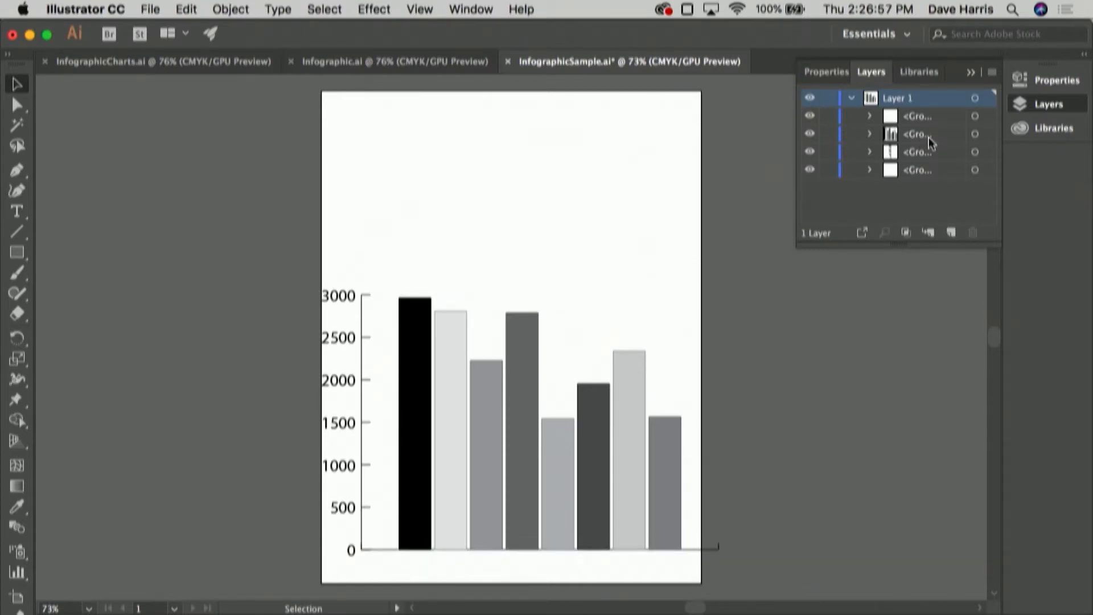
Expand the bars group, toggle its first two bars' visibility, and target the black bar to see how each entry maps to the artwork
{"action": "left_click", "coordinate": [870, 134]}
{"action": "left_click", "coordinate": [810, 151]}
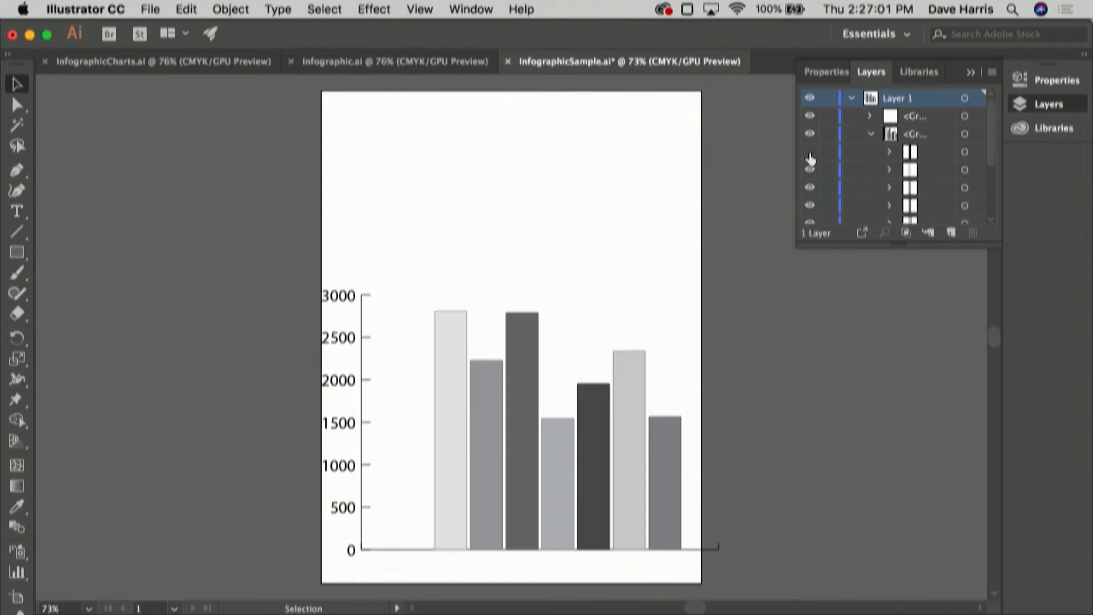
{"action": "left_click", "coordinate": [809, 152]}
{"action": "left_click", "coordinate": [810, 170]}
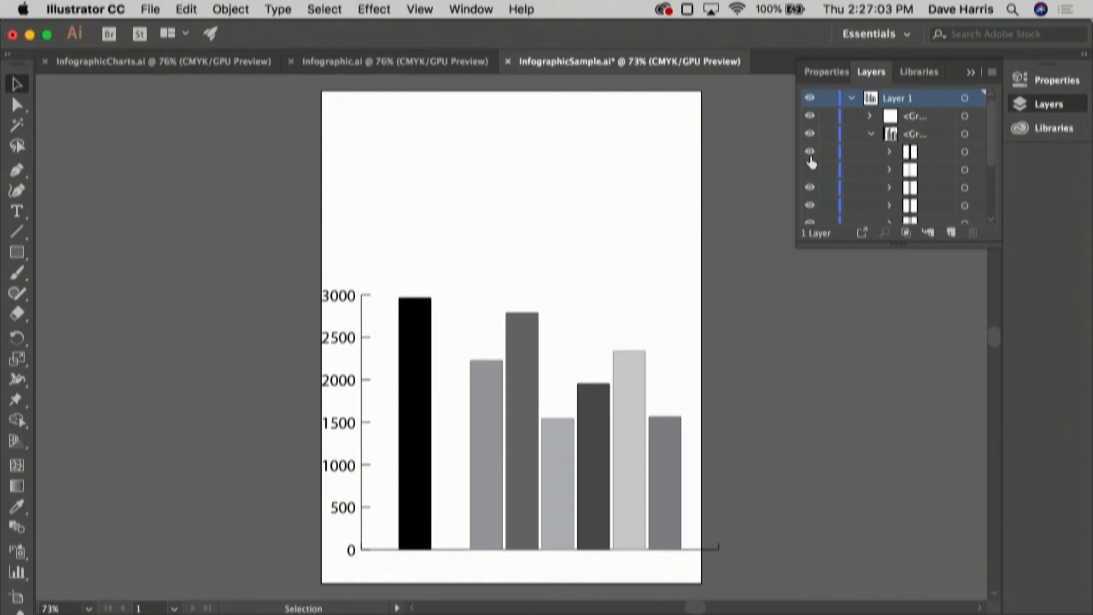
{"action": "left_click", "coordinate": [810, 151]}
{"action": "left_click", "coordinate": [809, 169]}
{"action": "left_click", "coordinate": [809, 151]}
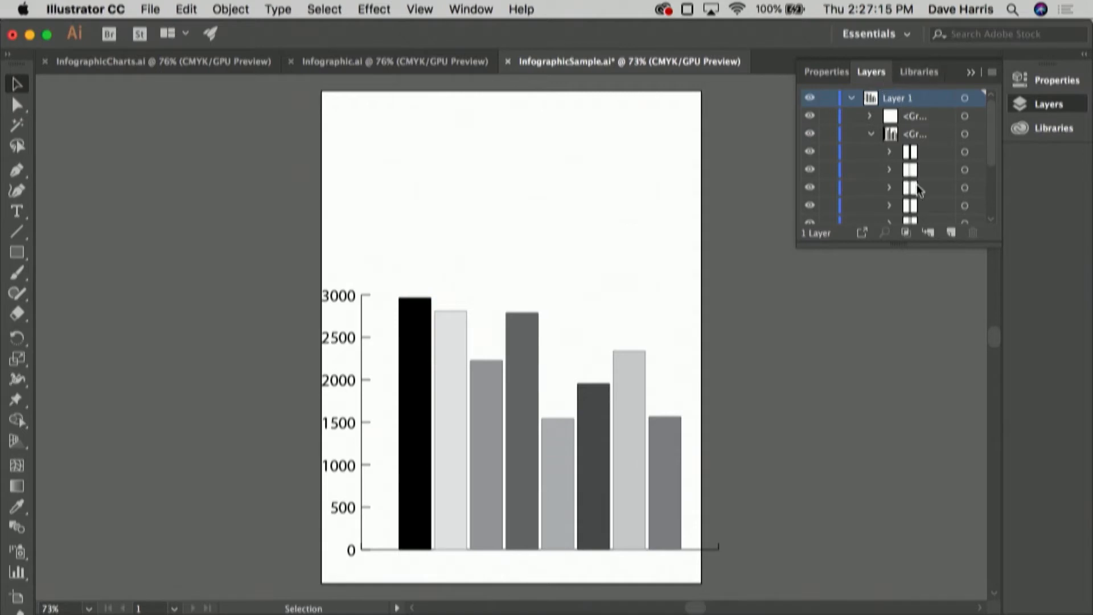
{"action": "left_click", "coordinate": [810, 153]}
{"action": "left_click", "coordinate": [810, 153]}
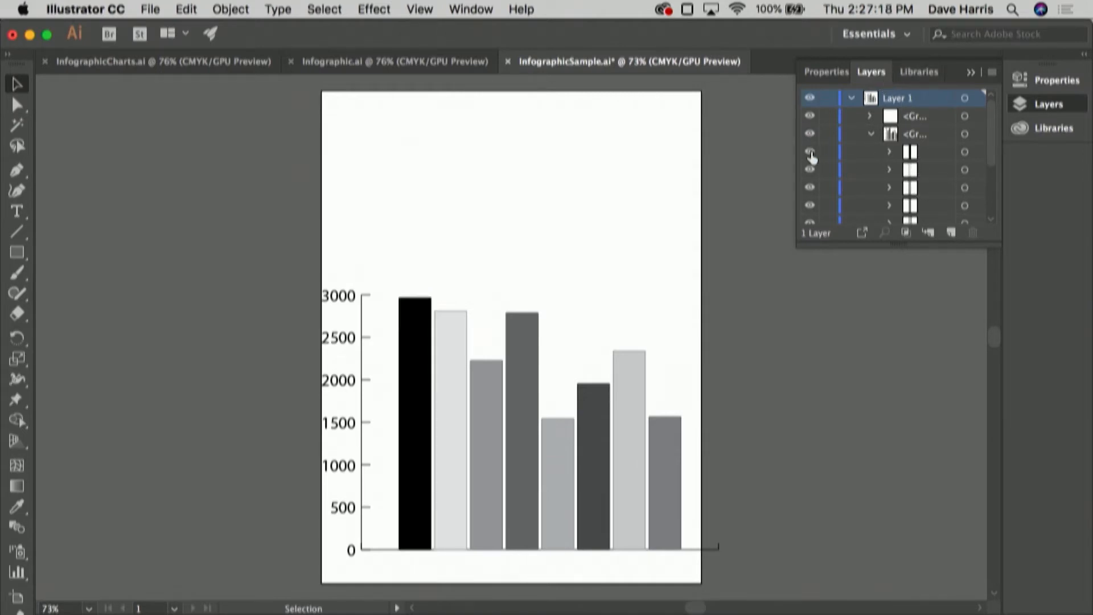
{"action": "left_click", "coordinate": [965, 153]}
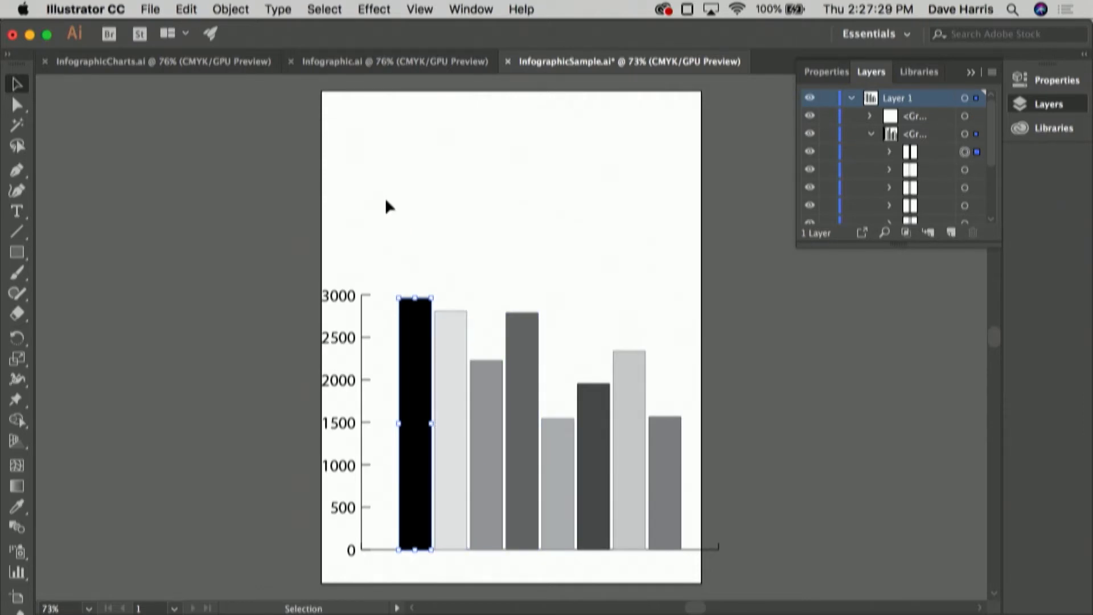
{"action": "left_click", "coordinate": [149, 167]}
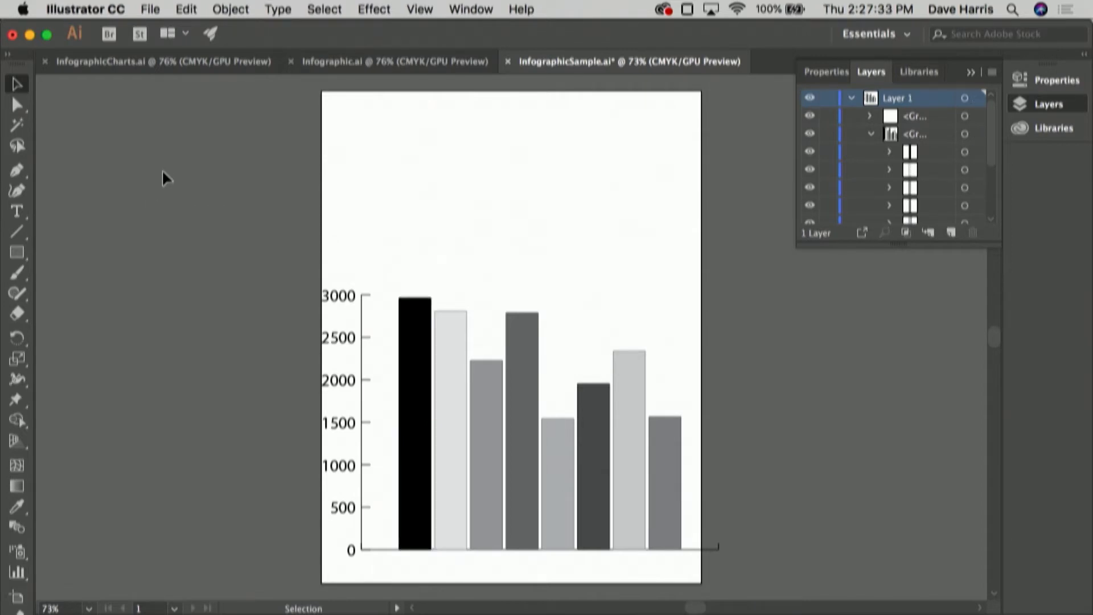
Isolate the bars group, select the black first bar and check in the PDF which school it represents
{"action": "left_click", "coordinate": [411, 379]}
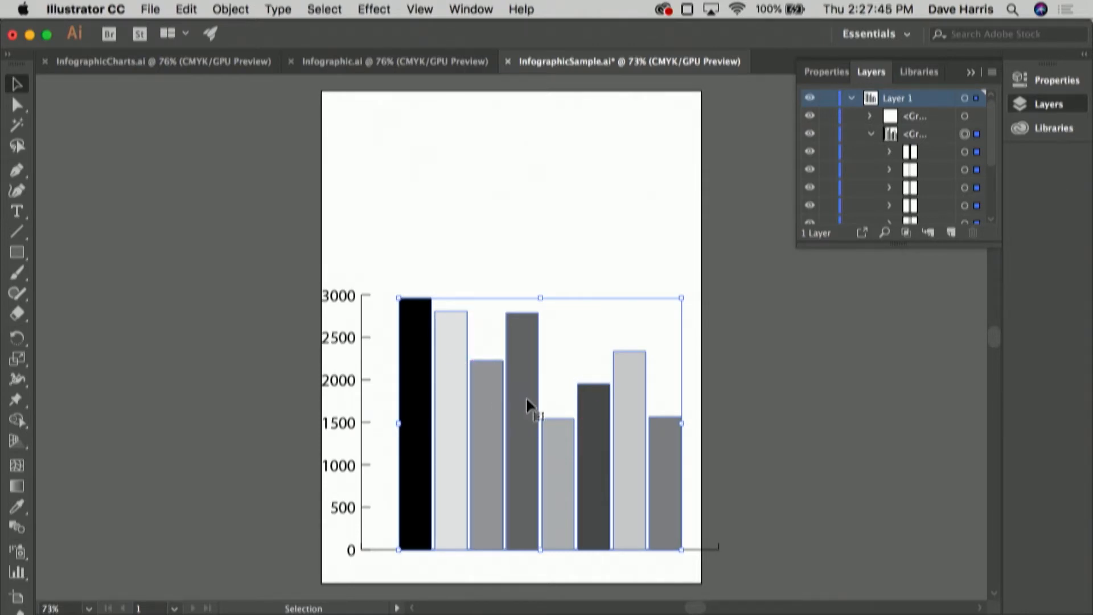
{"action": "double_click", "coordinate": [413, 383]}
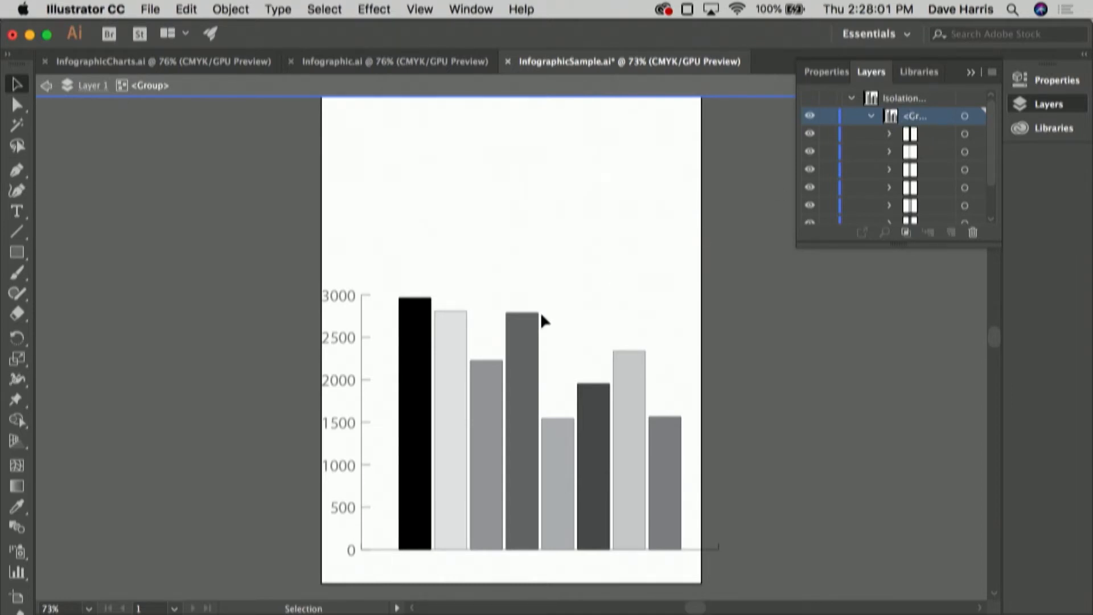
{"action": "left_click", "coordinate": [419, 394]}
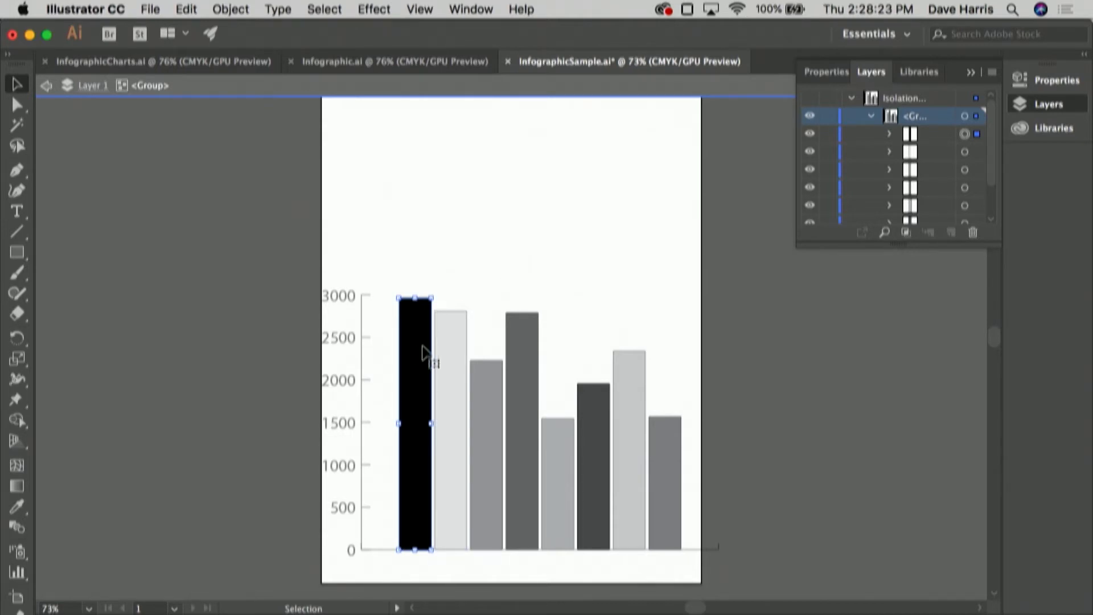
{"action": "key", "text": "super+Tab"}
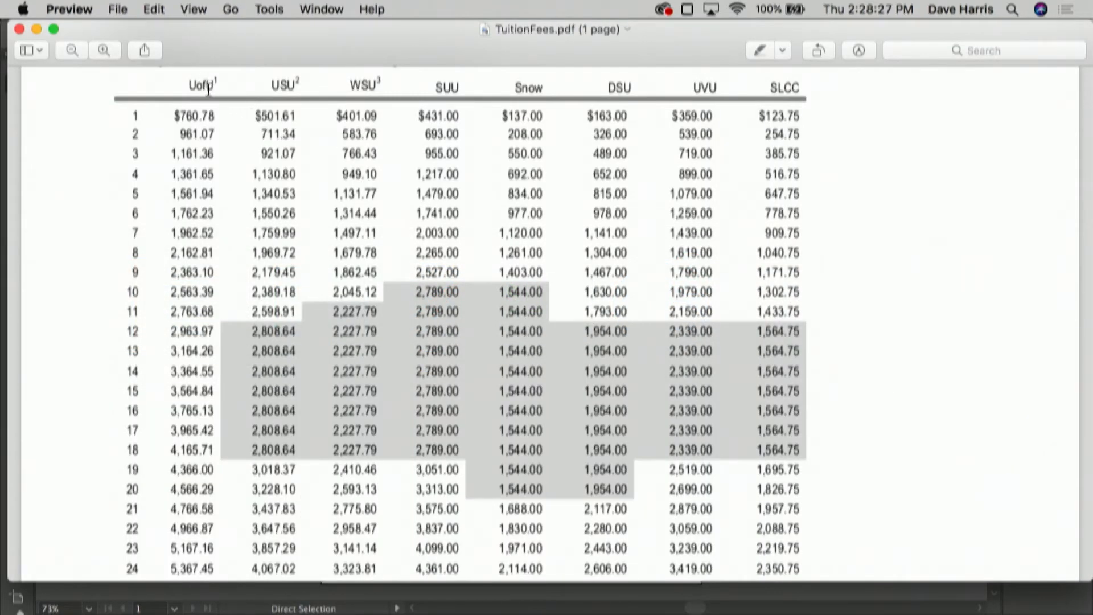
{"action": "key", "text": "super+Tab"}
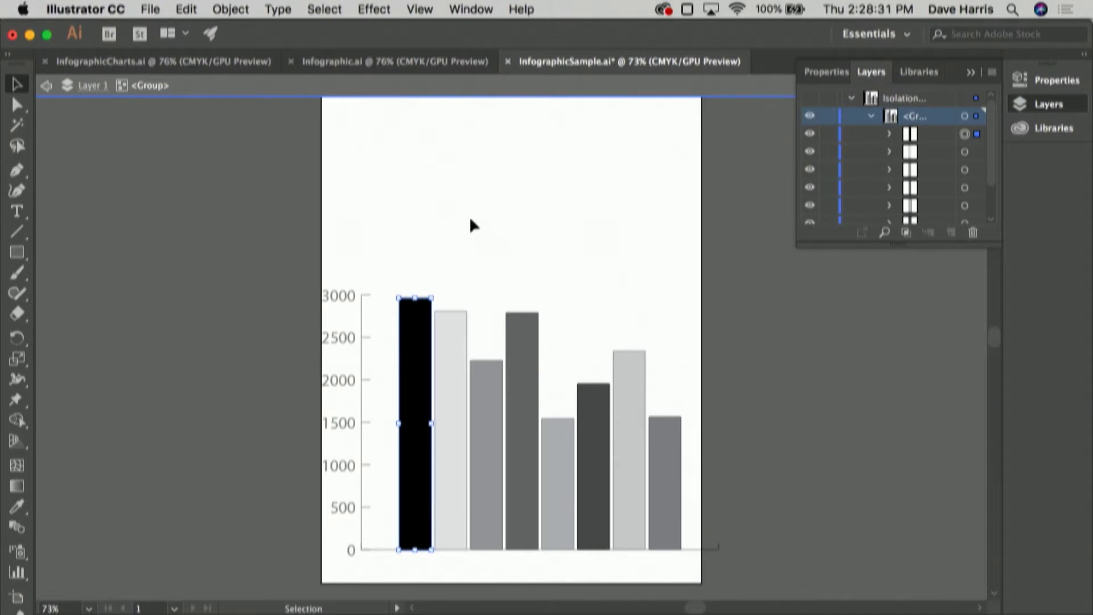
Switch to Safari, search Google for "university of utah colors" and look up University Red's color values on the university's Visual Style page
{"action": "key", "text": "super+Tab"}
{"action": "key", "text": "super+Tab"}
{"action": "key", "text": "super+Tab"}
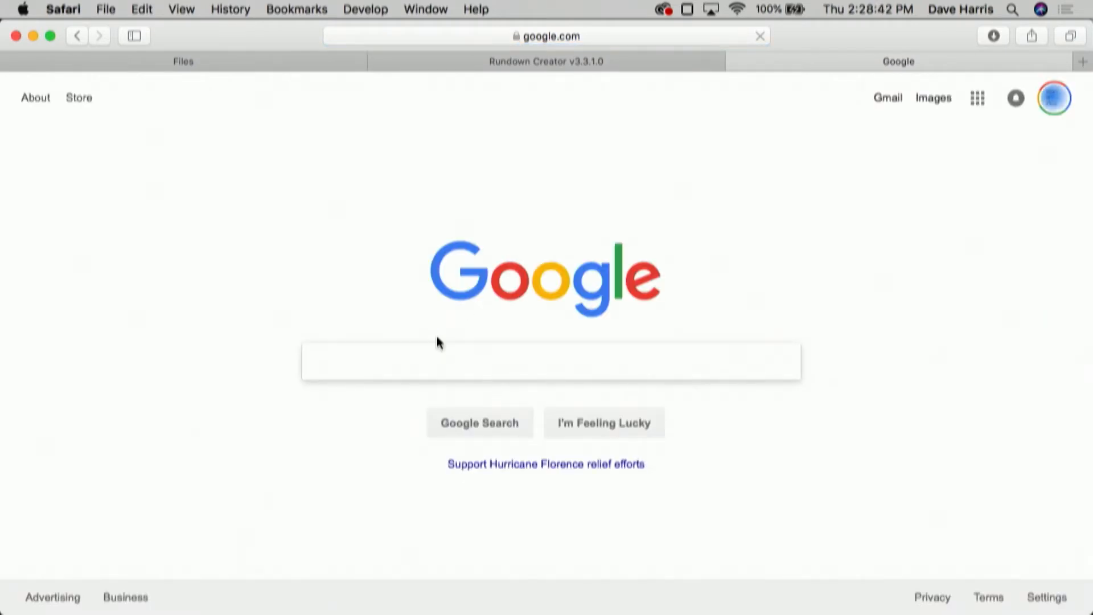
{"action": "type", "text": "univer"}
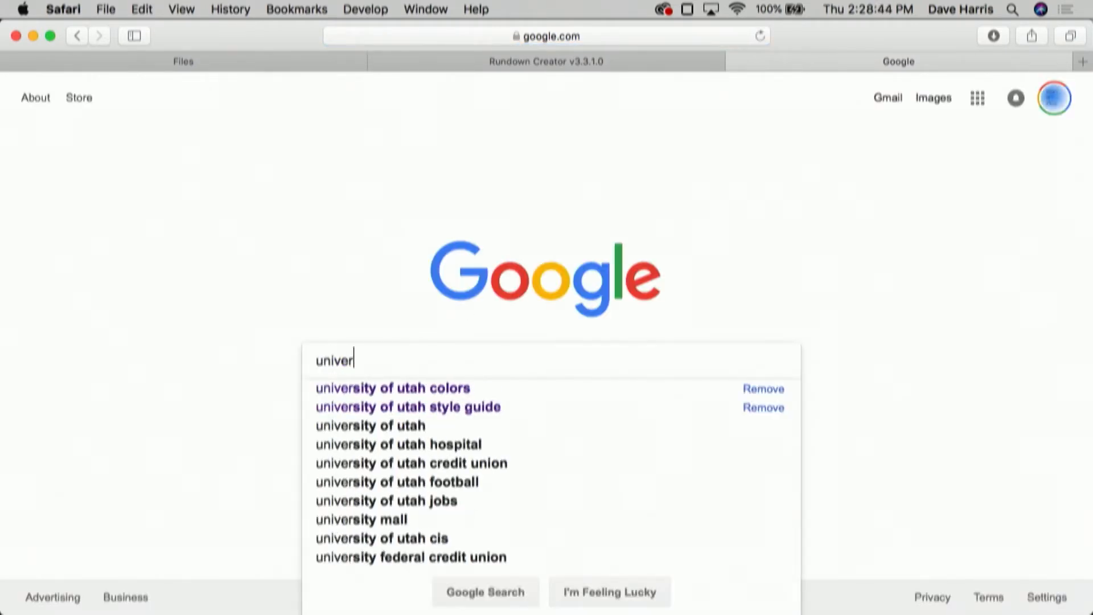
{"action": "type", "text": "sity of utah colors"}
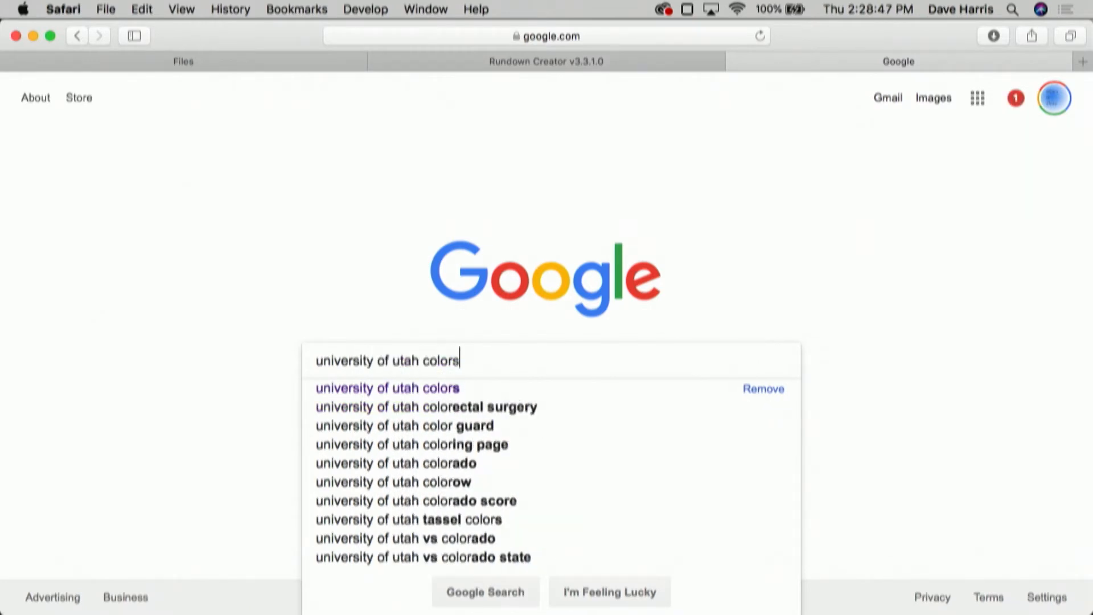
{"action": "key", "text": "Return"}
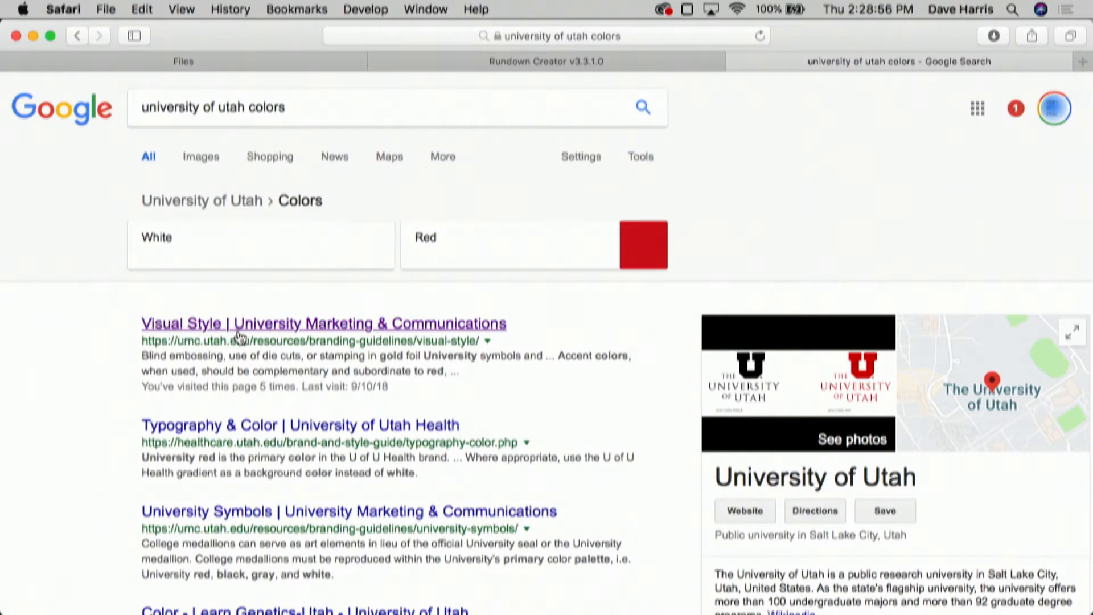
{"action": "left_click", "coordinate": [358, 325]}
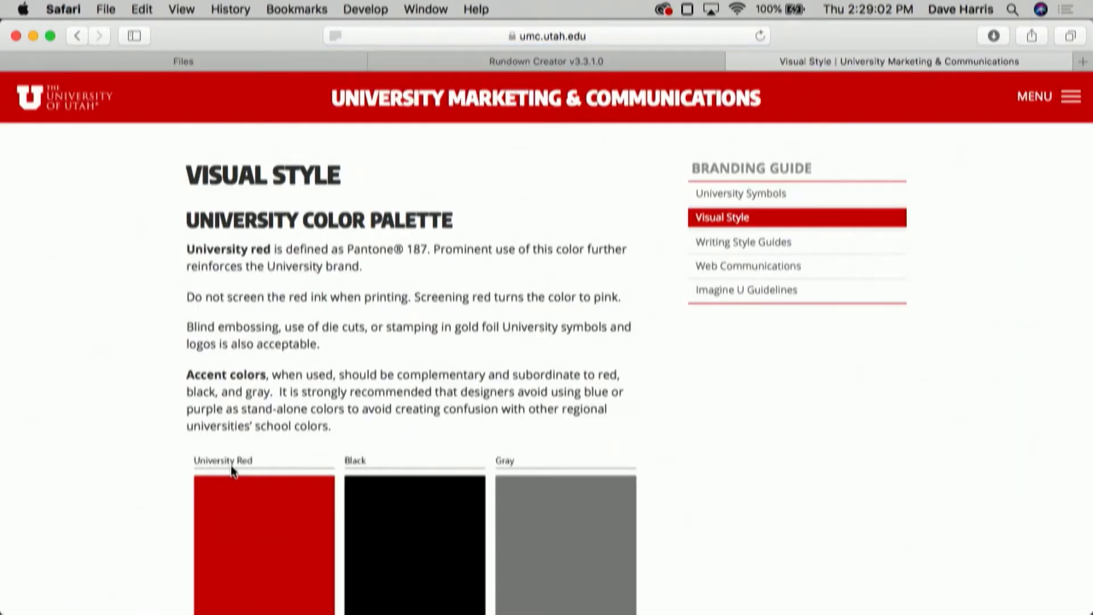
{"action": "scroll", "coordinate": [130, 494], "scroll_direction": "down", "scroll_amount": 10}
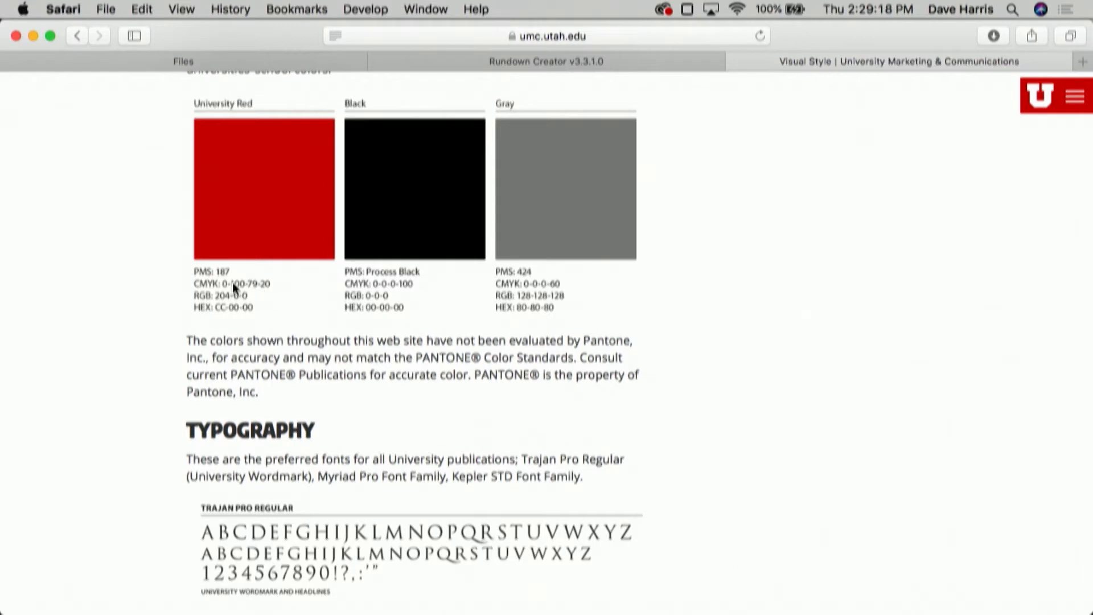
Switch back to Illustrator and show the selected first bar's fill color as CMYK values beside the artboard
{"action": "key", "text": "super+Tab"}
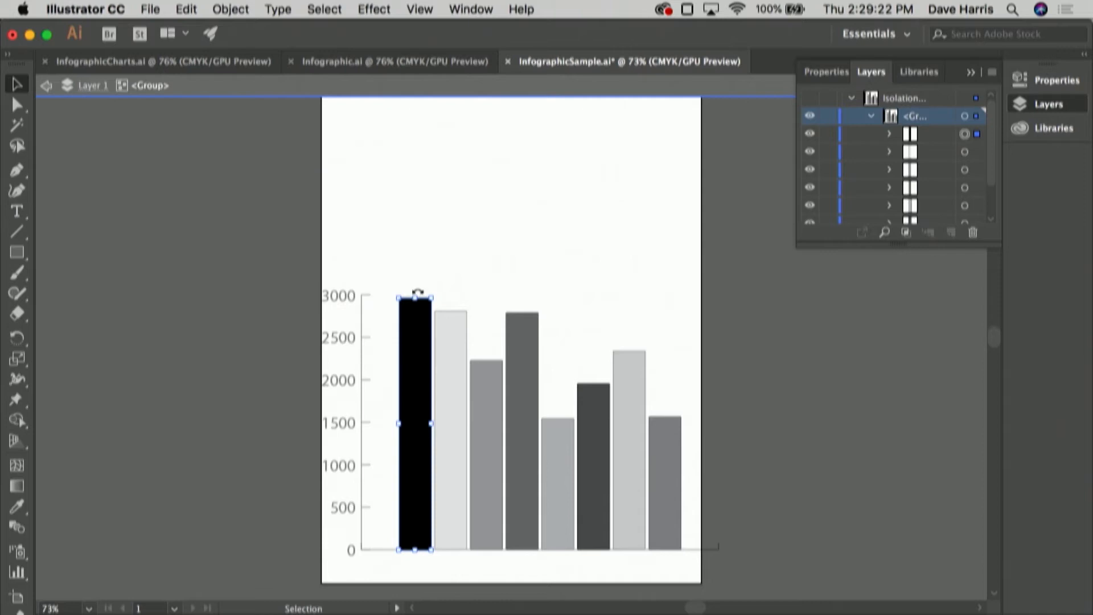
{"action": "left_click", "coordinate": [471, 8]}
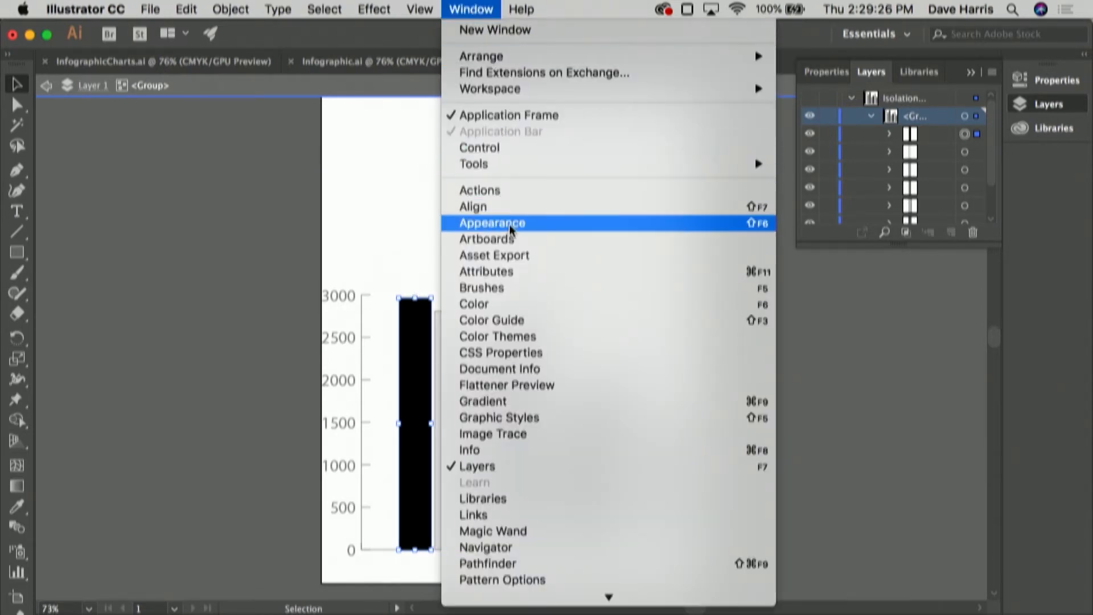
{"action": "left_click", "coordinate": [507, 303]}
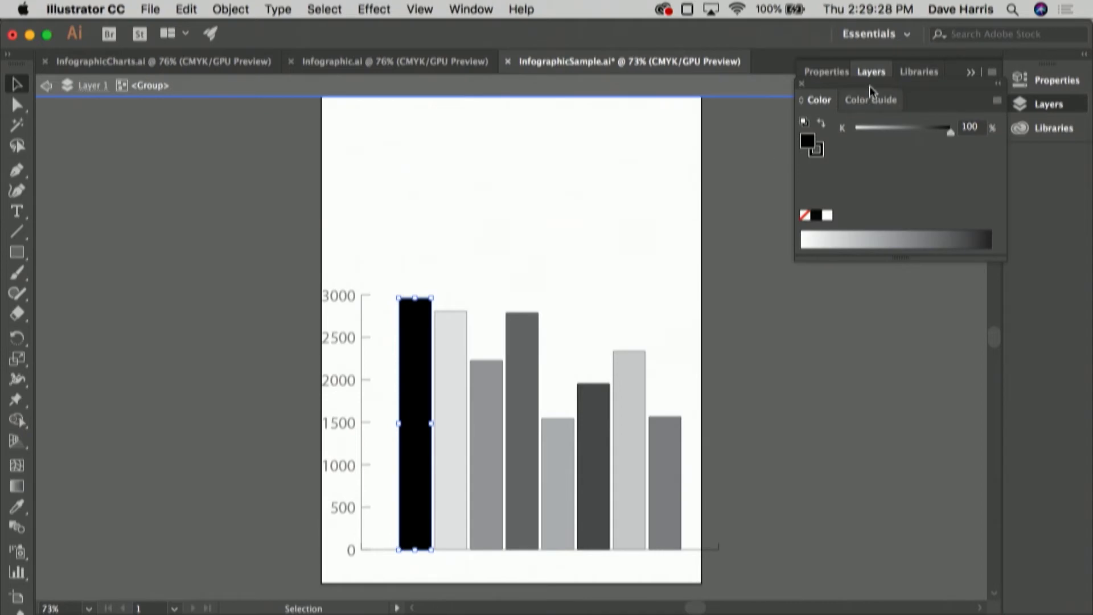
{"action": "left_click_drag", "start_coordinate": [831, 87], "coordinate": [119, 191]}
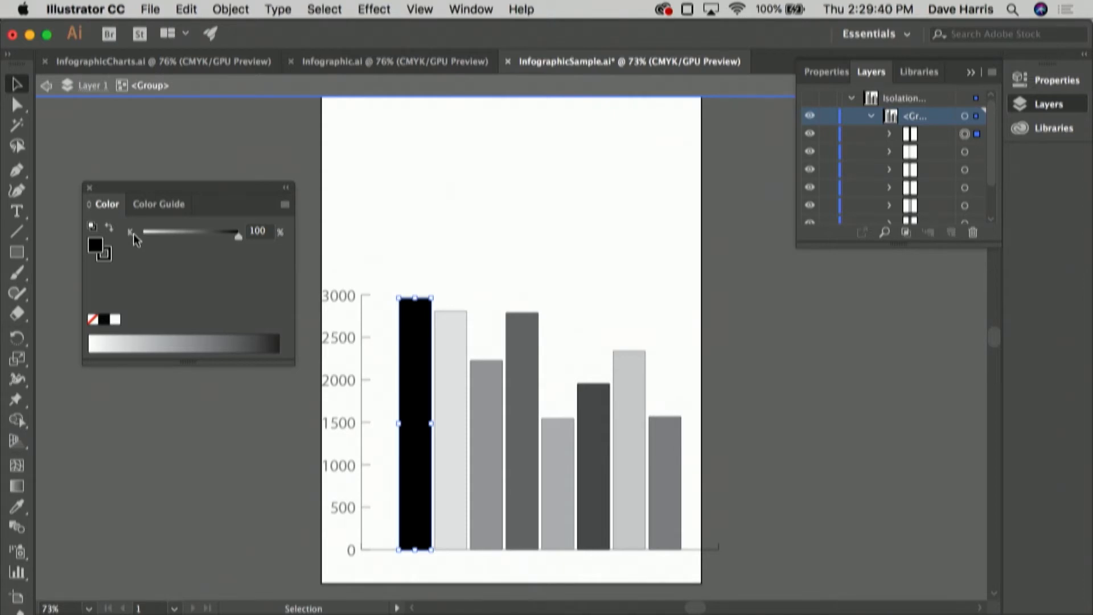
{"action": "left_click_drag", "start_coordinate": [236, 240], "coordinate": [302, 241]}
{"action": "left_click", "coordinate": [283, 205]}
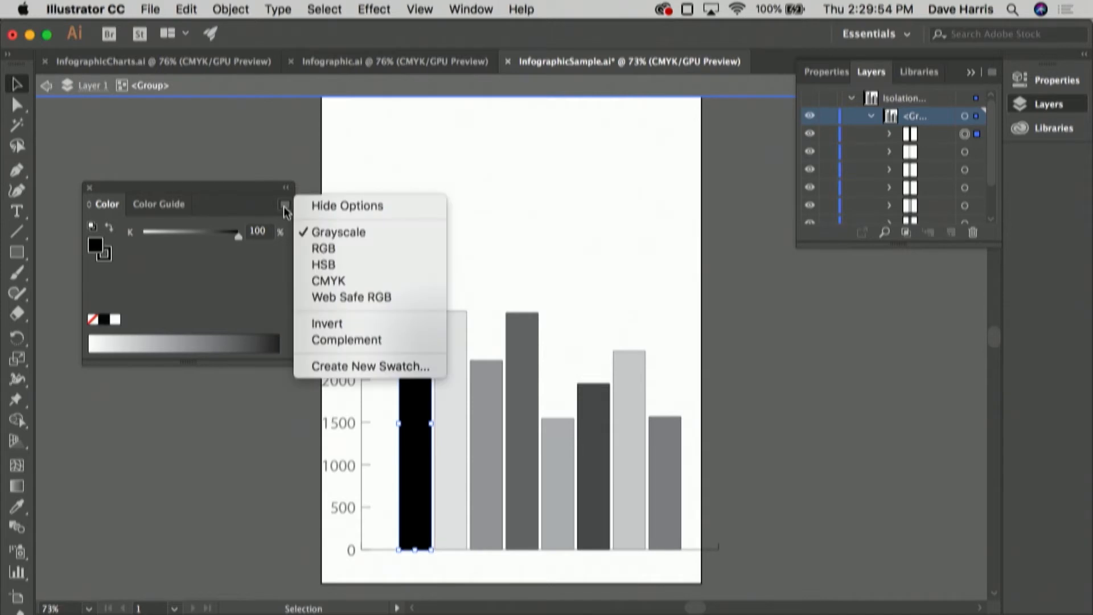
{"action": "left_click", "coordinate": [335, 280]}
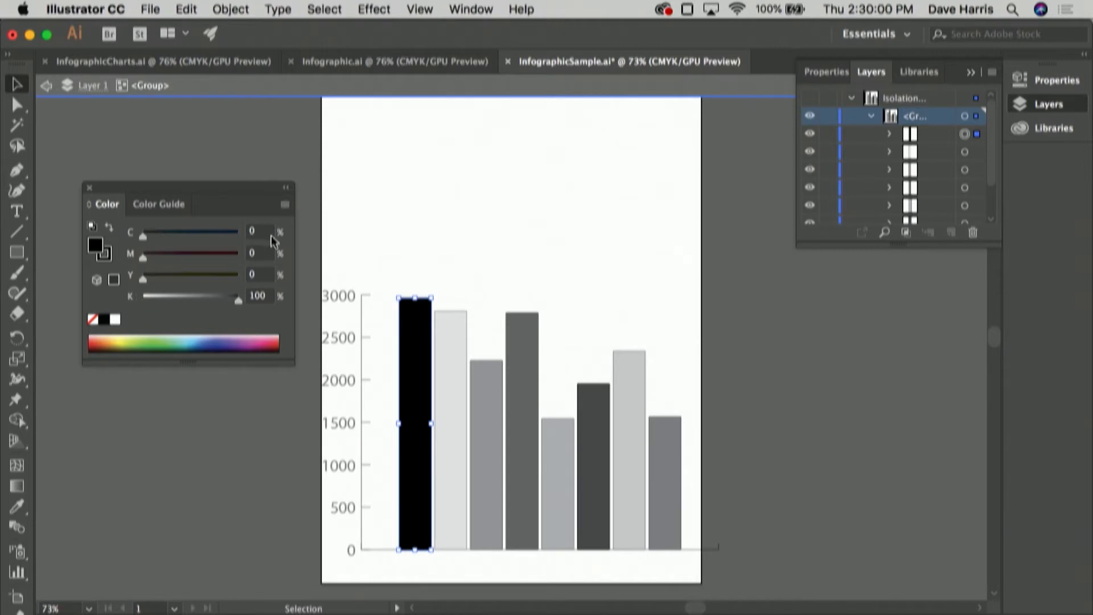
Fill the first bar with University Red by setting magenta to 100, yellow to 79 and black to 20
{"action": "key", "text": "super+Tab"}
{"action": "key", "text": "super+Tab"}
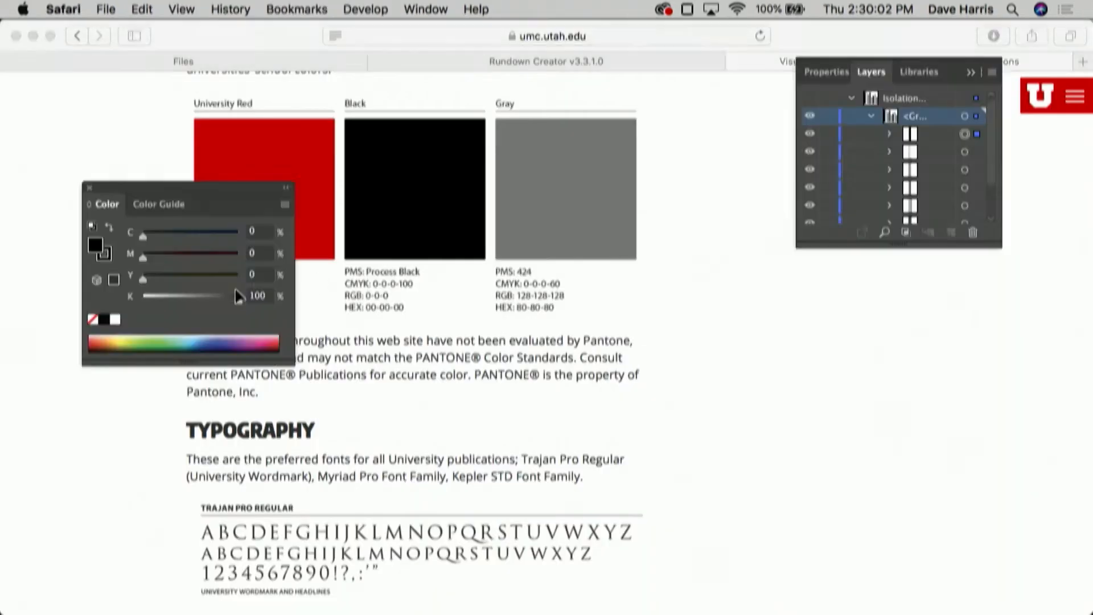
{"action": "left_click", "coordinate": [259, 253]}
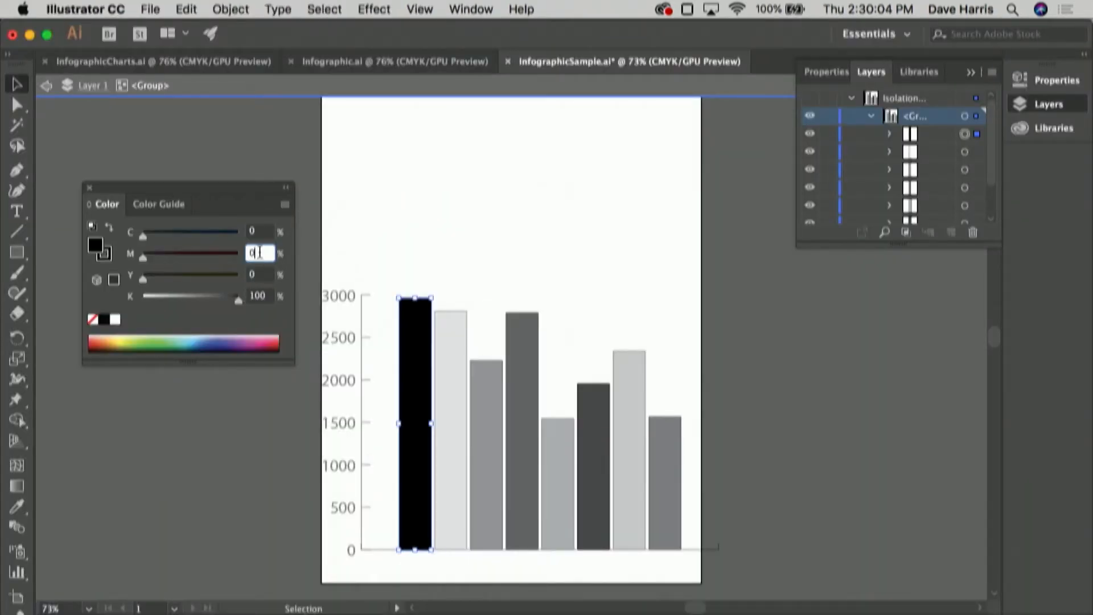
{"action": "type", "text": "100"}
{"action": "key", "text": "Tab"}
{"action": "type", "text": "79"}
{"action": "key", "text": "Tab"}
{"action": "type", "text": "2"}
{"action": "key", "text": "Tab"}
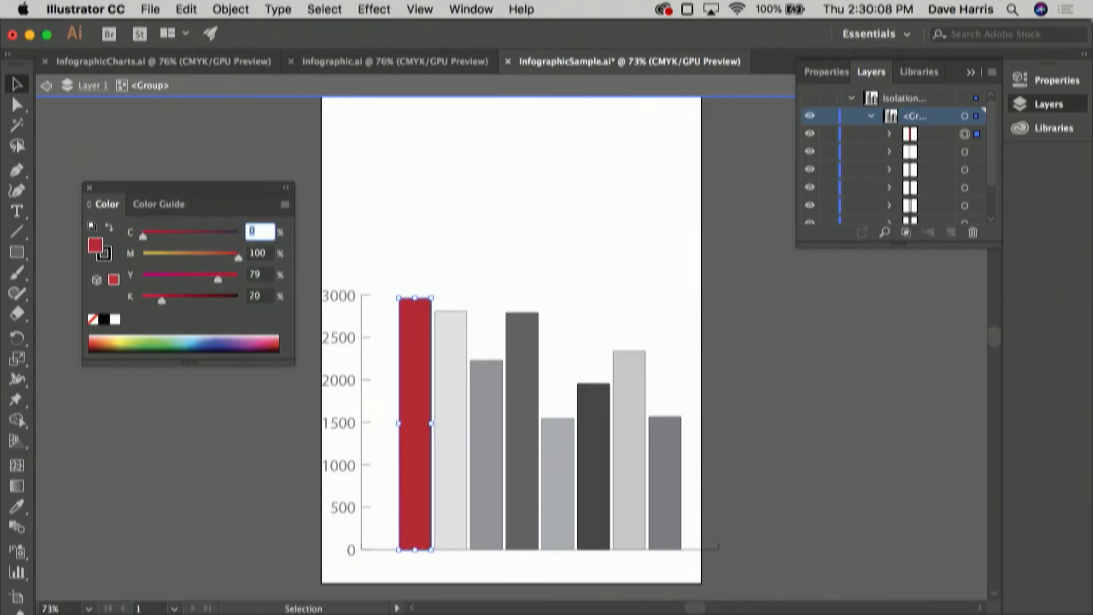
Recheck University Red's CMYK values in Safari and the order of the schools in TuitionFees.pdf, returning to Illustrator
{"action": "key", "text": "super+Tab"}
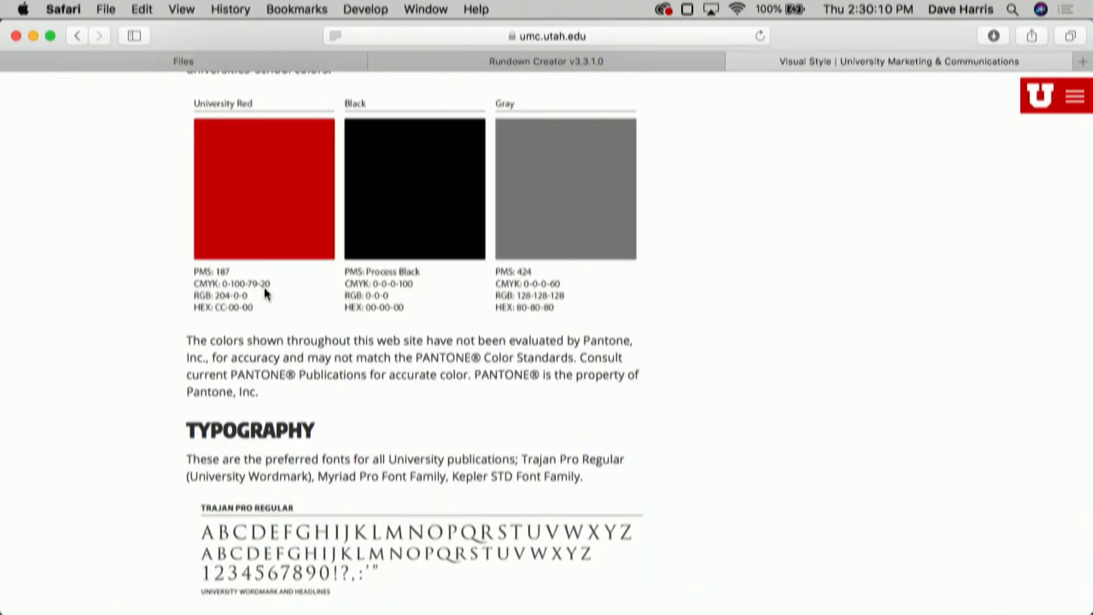
{"action": "key", "text": "super+Tab"}
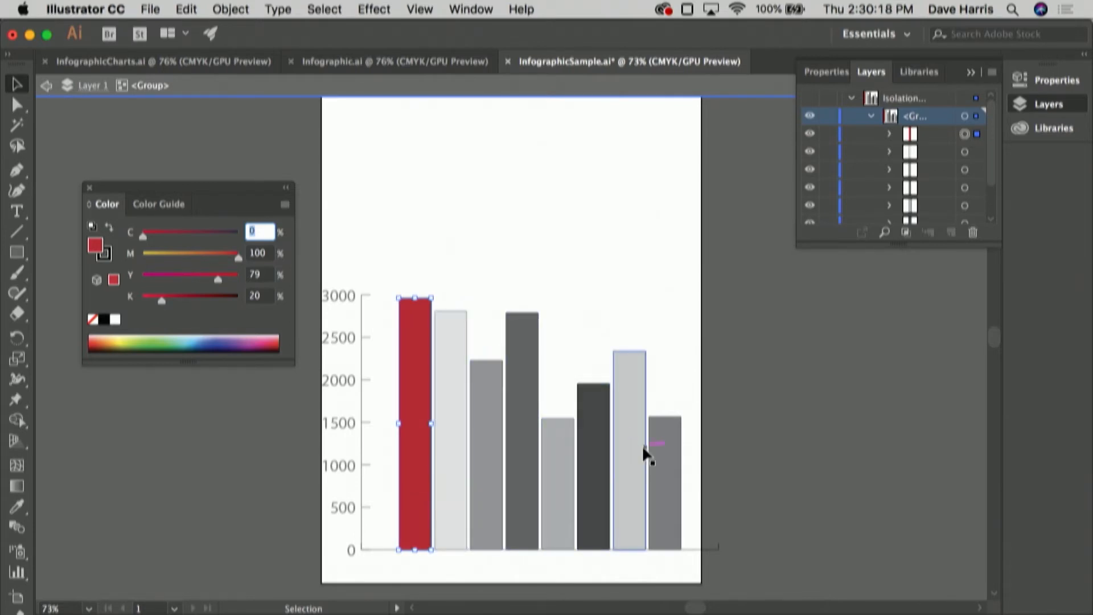
{"action": "key", "text": "super+Tab"}
{"action": "key", "text": "super+Tab"}
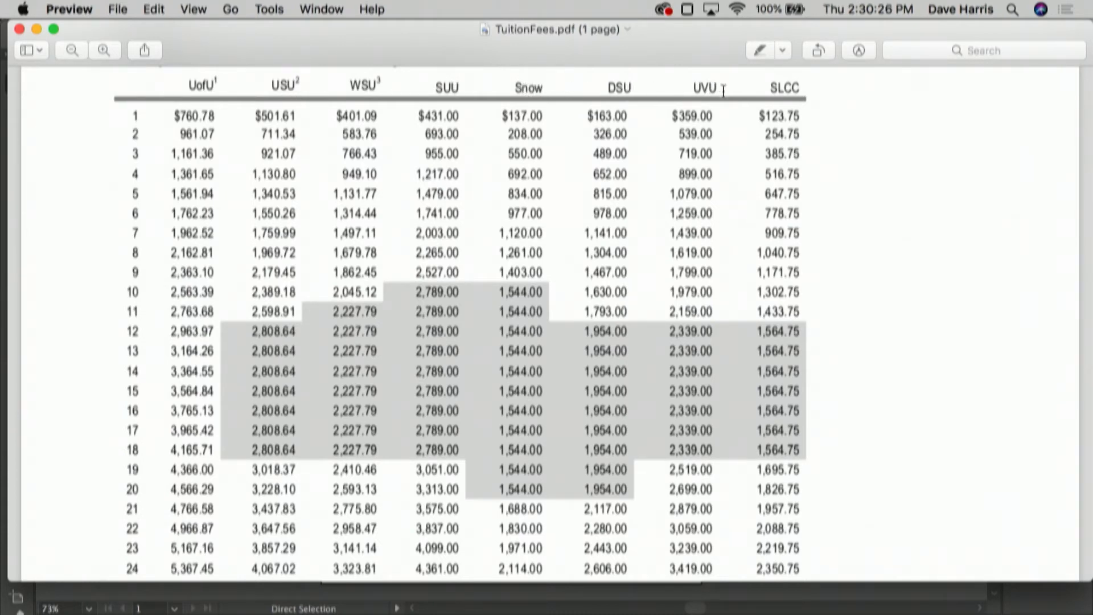
{"action": "key", "text": "super+Tab"}
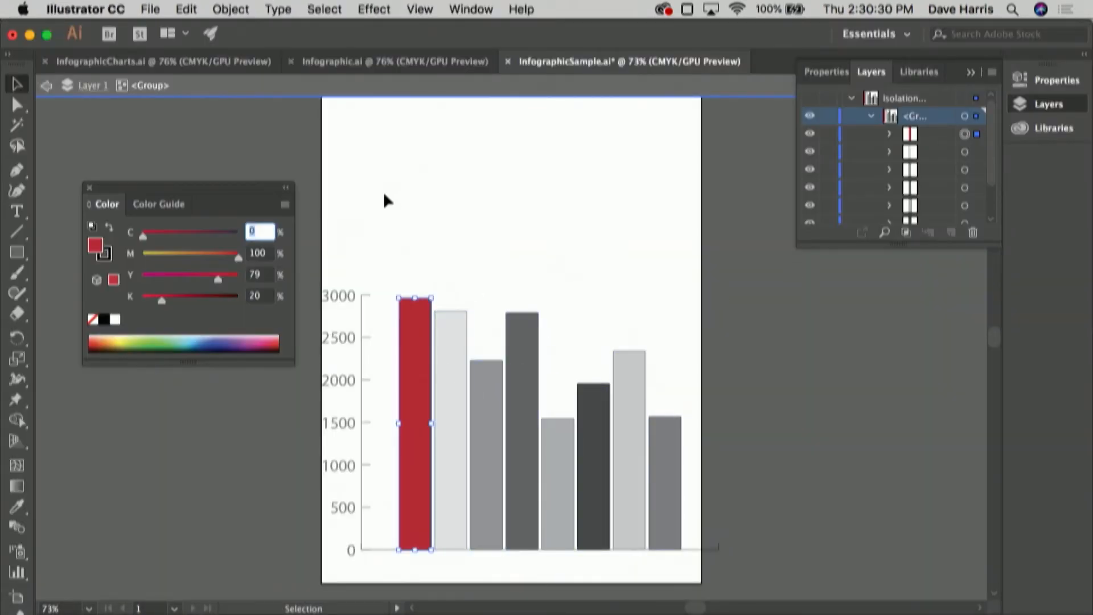
Look at the finished design in Infographic.ai and copy the colored column graph from InfographicCharts.ai
{"action": "left_click", "coordinate": [349, 57]}
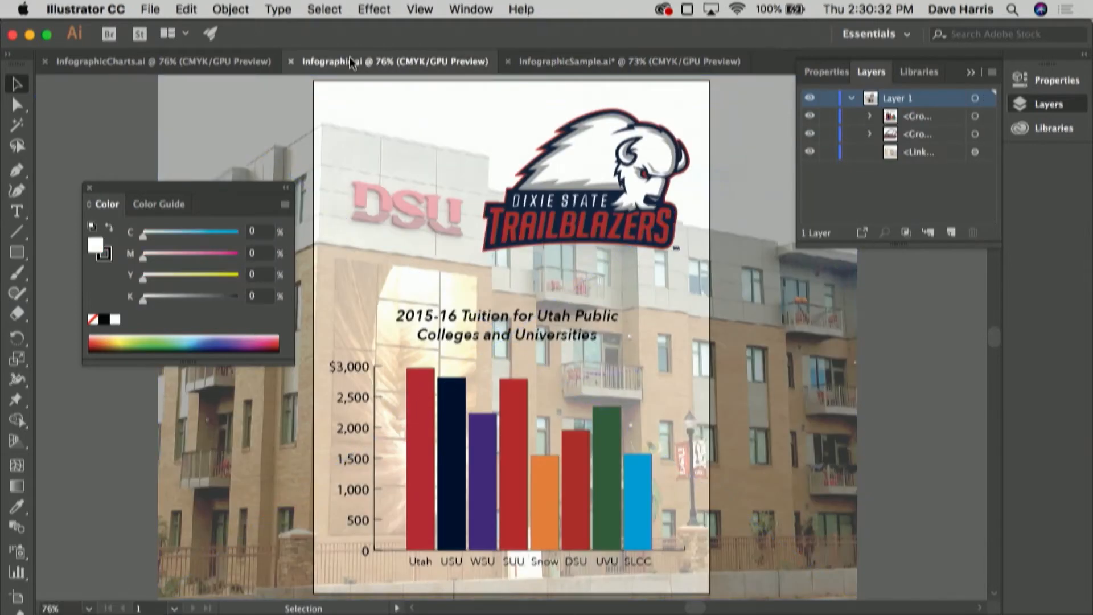
{"action": "left_click", "coordinate": [210, 64]}
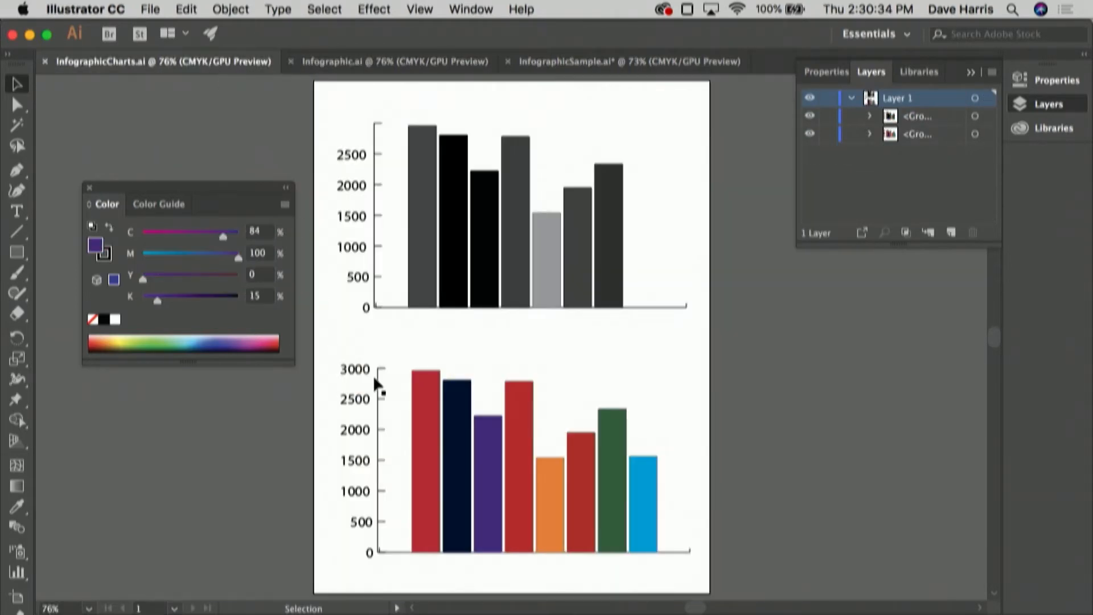
{"action": "left_click", "coordinate": [427, 437]}
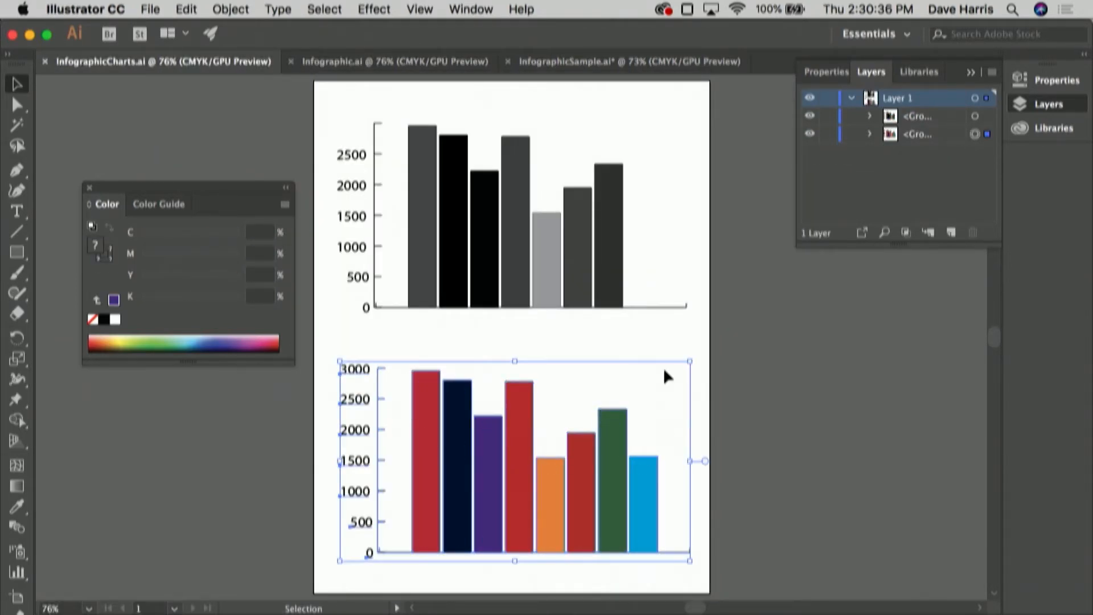
Replace the whole graph in InfographicSample.ai, axes included, with the copied colored column graph
{"action": "left_click", "coordinate": [627, 59]}
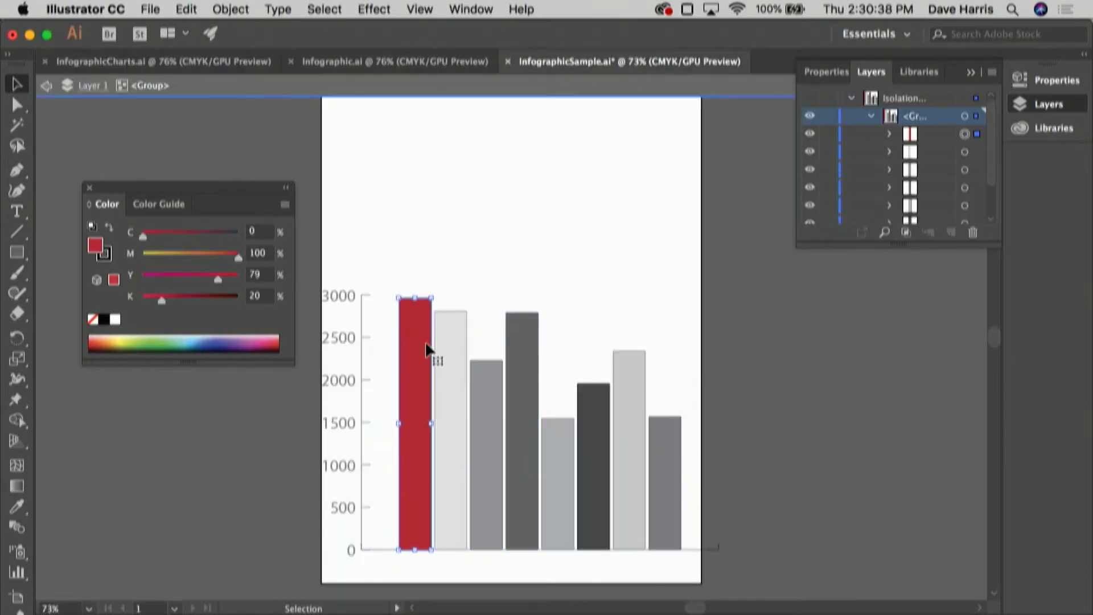
{"action": "left_click", "coordinate": [481, 259]}
{"action": "left_click", "coordinate": [413, 364]}
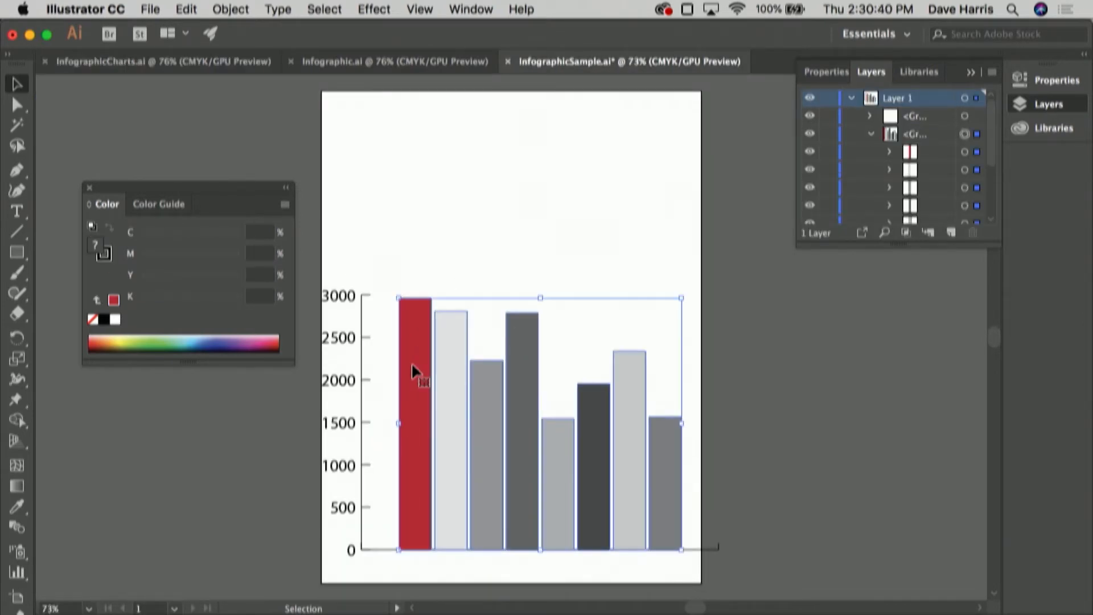
{"action": "key", "text": "Delete"}
{"action": "left_click_drag", "start_coordinate": [317, 252], "coordinate": [756, 578]}
{"action": "key", "text": "Delete"}
{"action": "key", "text": "super+v"}
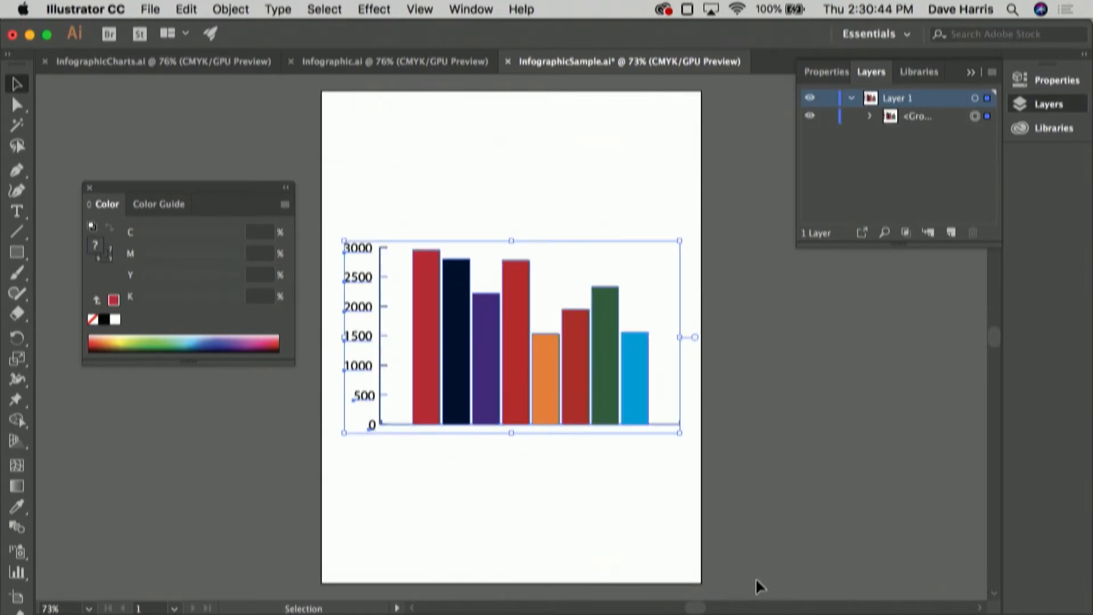
Position the pasted graph in the lower part of the artboard, leaving some space beneath it, and close the color controls
{"action": "left_click_drag", "start_coordinate": [431, 295], "coordinate": [427, 434]}
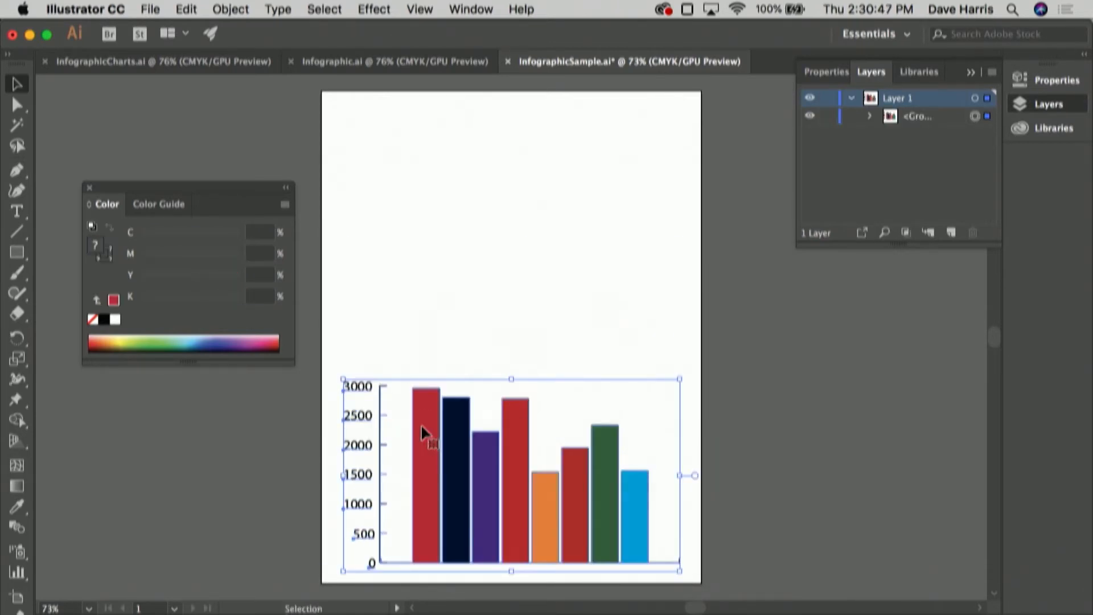
{"action": "left_click", "coordinate": [88, 188]}
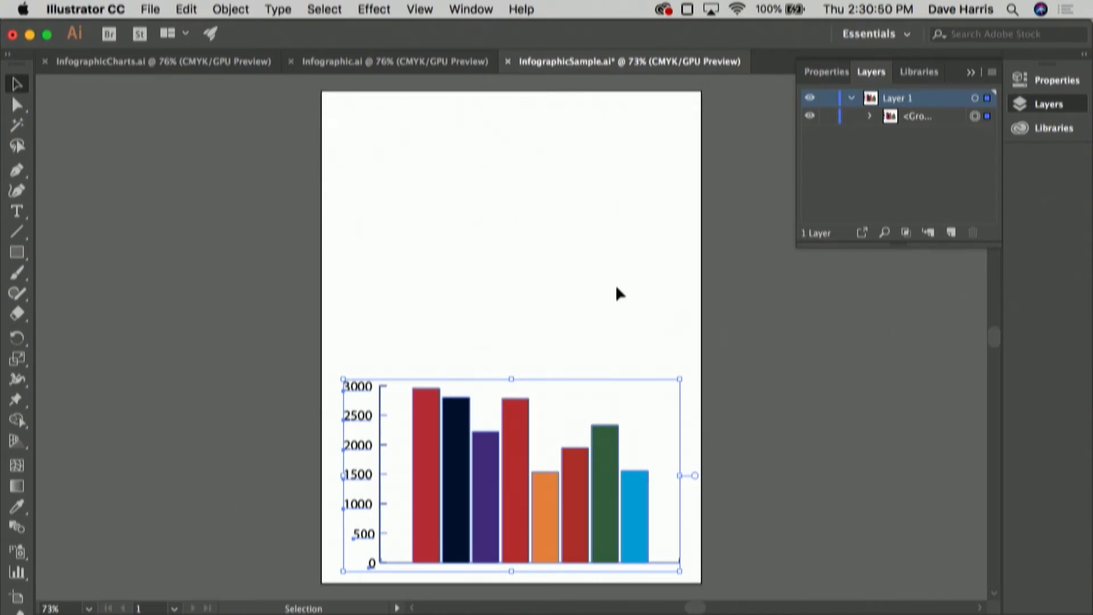
{"action": "left_click", "coordinate": [607, 297]}
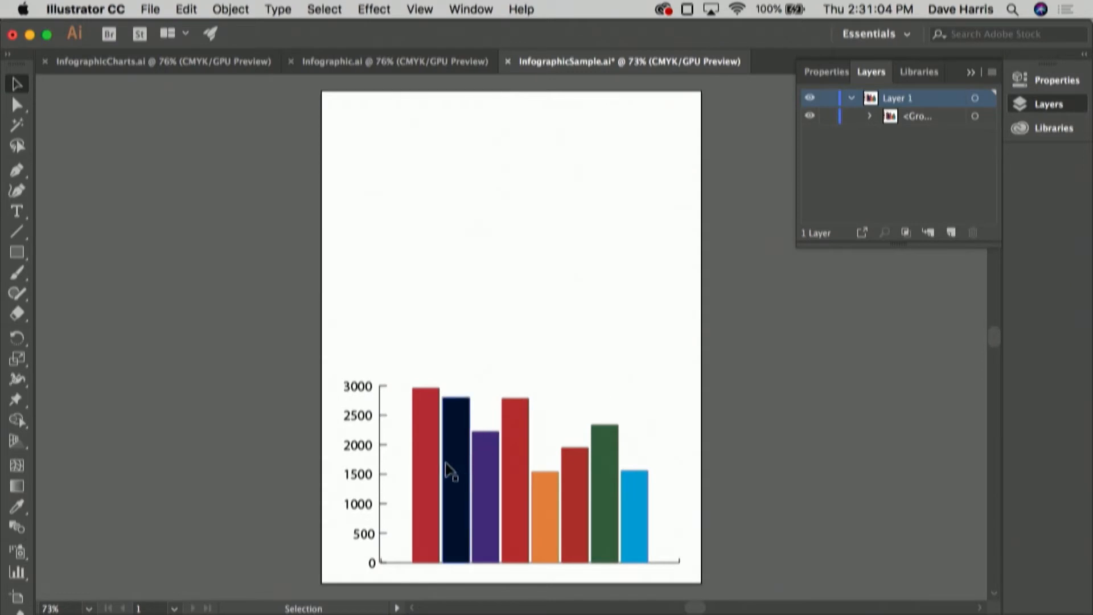
{"action": "left_click_drag", "start_coordinate": [429, 464], "coordinate": [431, 429]}
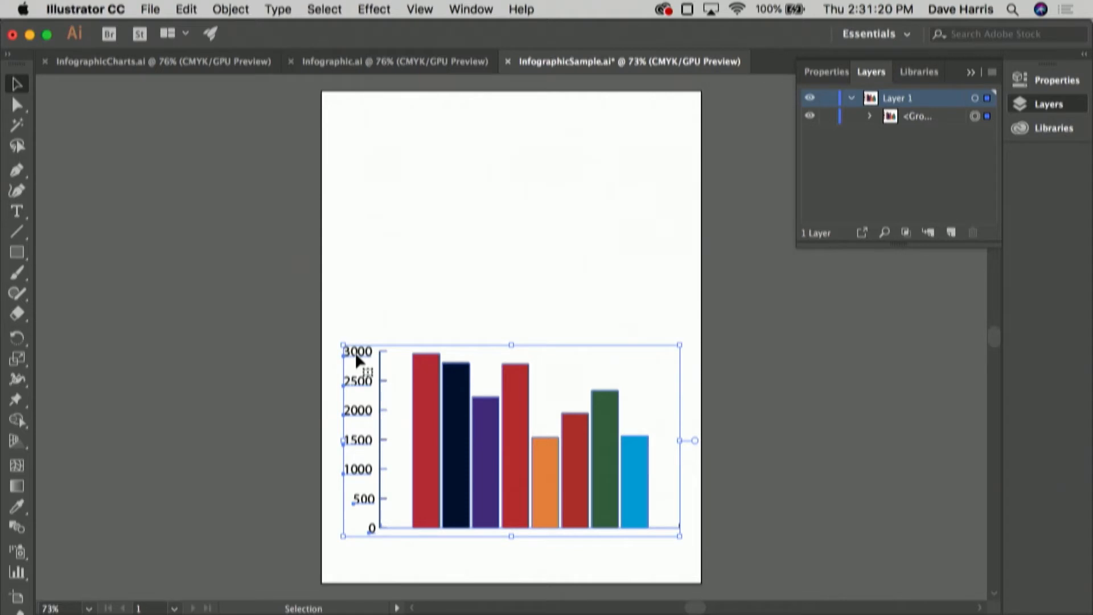
Isolate the graph group and change the uppermost value-axis label to $3,000
{"action": "double_click", "coordinate": [352, 361]}
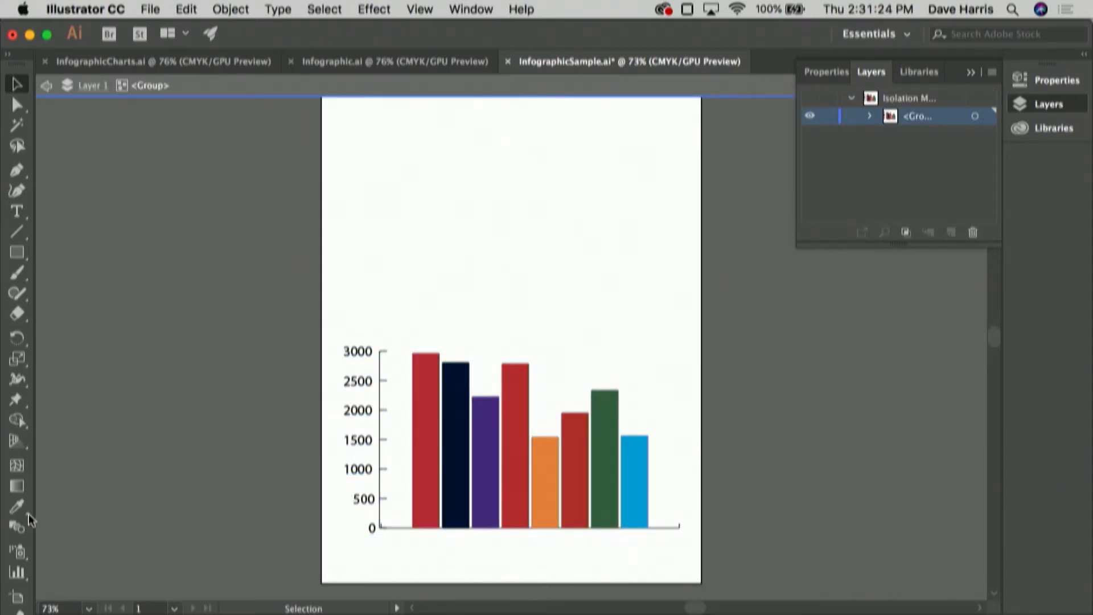
{"action": "left_click", "coordinate": [16, 211]}
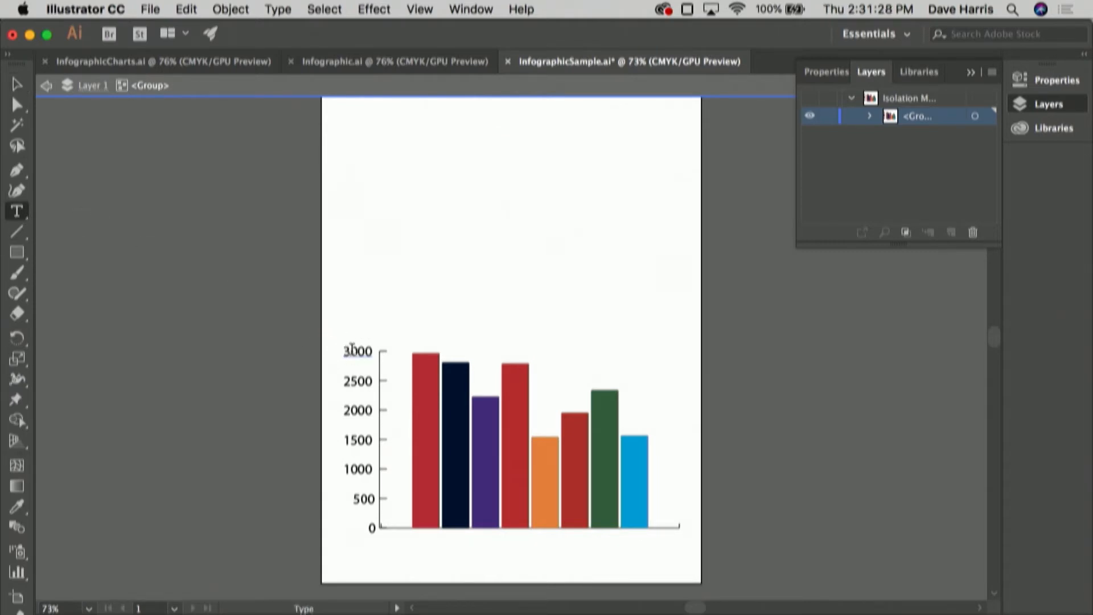
{"action": "left_click", "coordinate": [356, 351]}
{"action": "type", "text": ","}
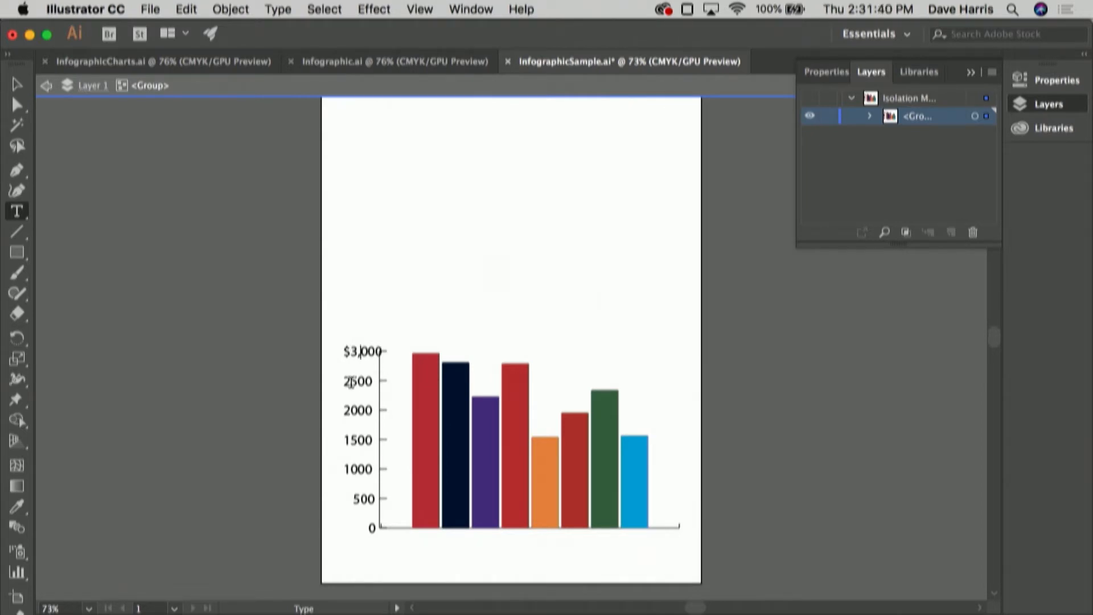
Add thousands commas to the next four value-axis labels so they read 2,500, 2,000, 1,500 and 1,000
{"action": "type", "text": ","}
{"action": "left_click", "coordinate": [351, 411]}
{"action": "type", "text": ","}
{"action": "left_click", "coordinate": [351, 441]}
{"action": "type", "text": ","}
{"action": "left_click", "coordinate": [351, 470]}
{"action": "type", "text": ","}
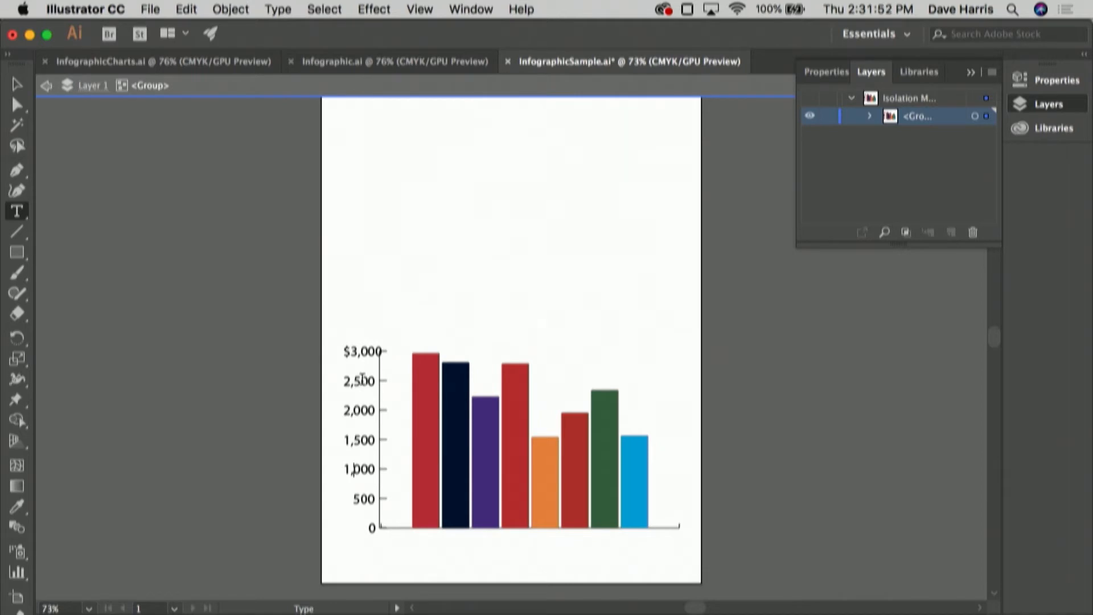
Nudge the $3,000 label left, clear of the axis line, to line up with the labels below it
{"action": "left_click", "coordinate": [19, 86]}
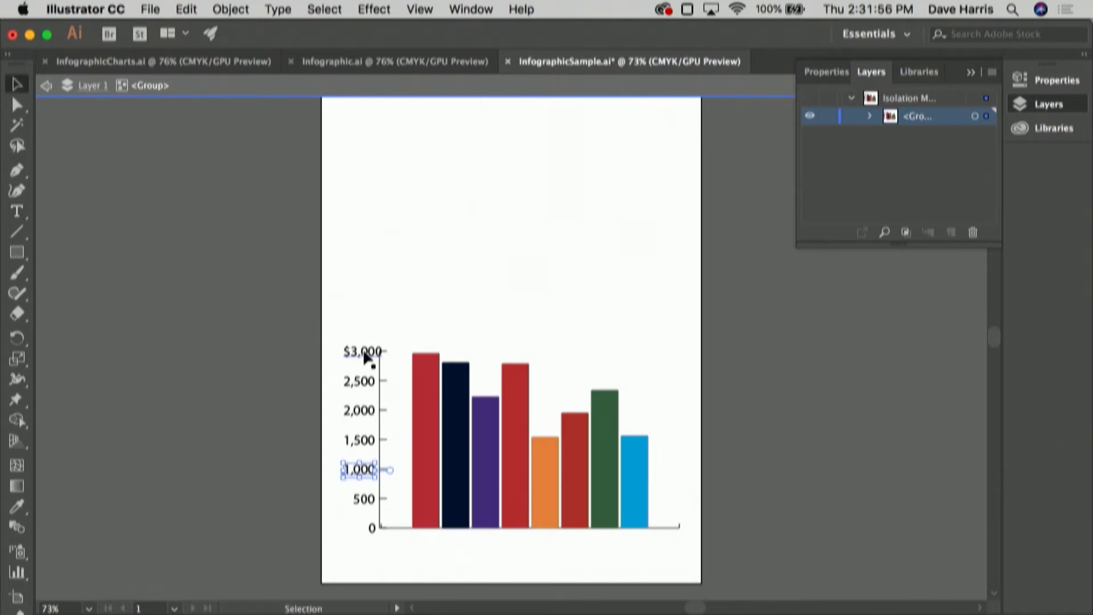
{"action": "left_click", "coordinate": [364, 353]}
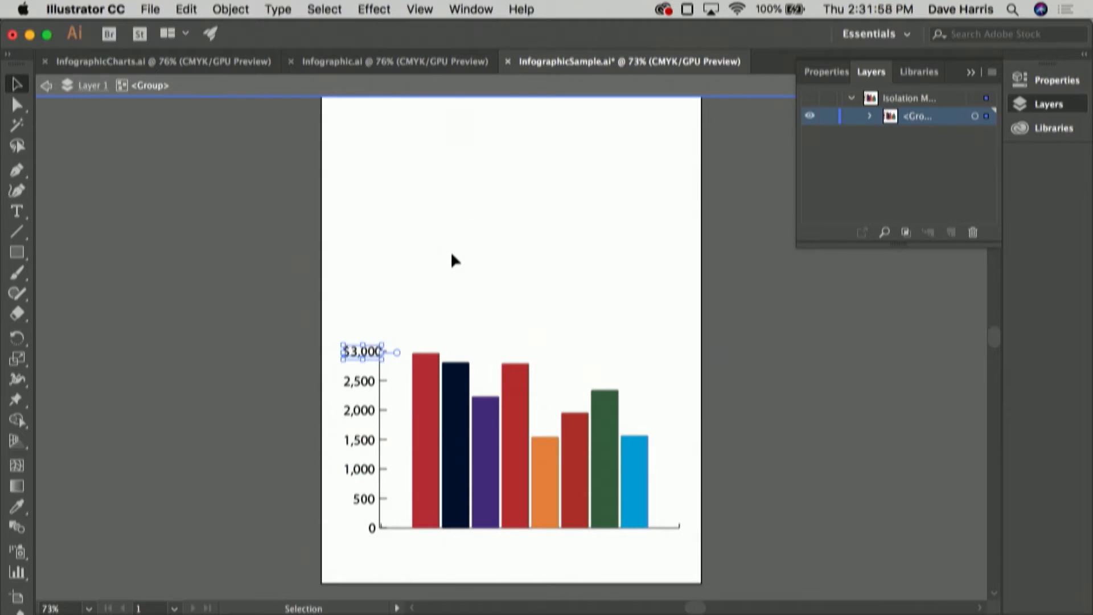
{"action": "key", "text": "Left"}
{"action": "key", "text": "Left"}
{"action": "key", "text": "Left"}
{"action": "key", "text": "Left"}
{"action": "key", "text": "Left"}
{"action": "key", "text": "Left"}
{"action": "key", "text": "Left"}
{"action": "key", "text": "Left"}
{"action": "key", "text": "Left"}
{"action": "key", "text": "Left"}
{"action": "key", "text": "Left"}
{"action": "key", "text": "Left"}
{"action": "key", "text": "Left"}
{"action": "key", "text": "Left"}
{"action": "key", "text": "Left"}
{"action": "key", "text": "Left"}
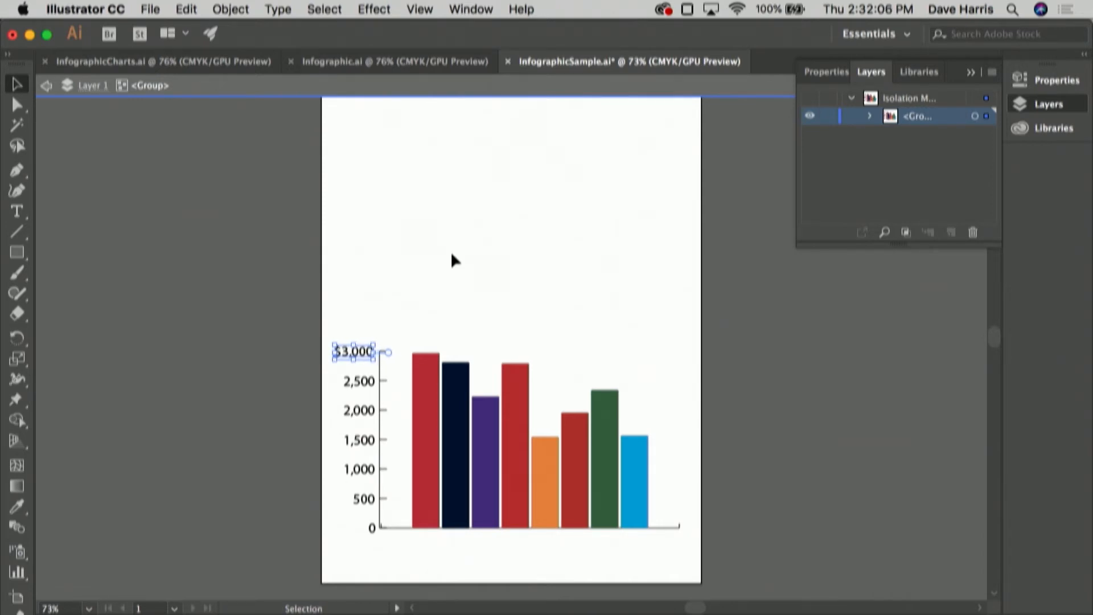
{"action": "left_click", "coordinate": [251, 273]}
{"action": "left_click", "coordinate": [344, 358]}
{"action": "left_click", "coordinate": [222, 256]}
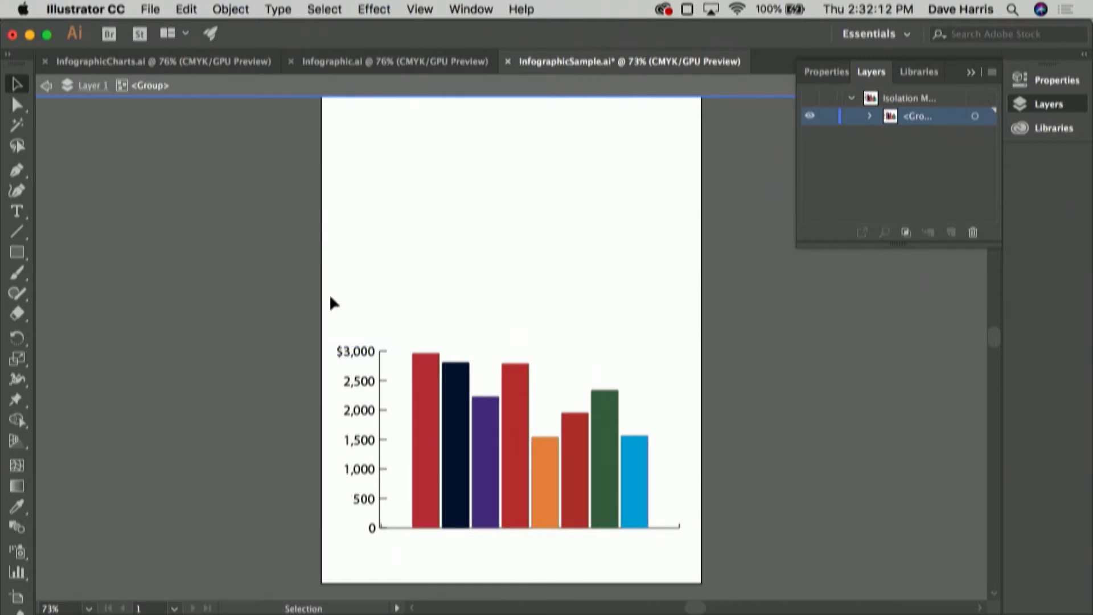
Align all the value-axis labels from $3,000 to 0 along their right edges, and deselect them
{"action": "left_click_drag", "start_coordinate": [353, 331], "coordinate": [374, 549]}
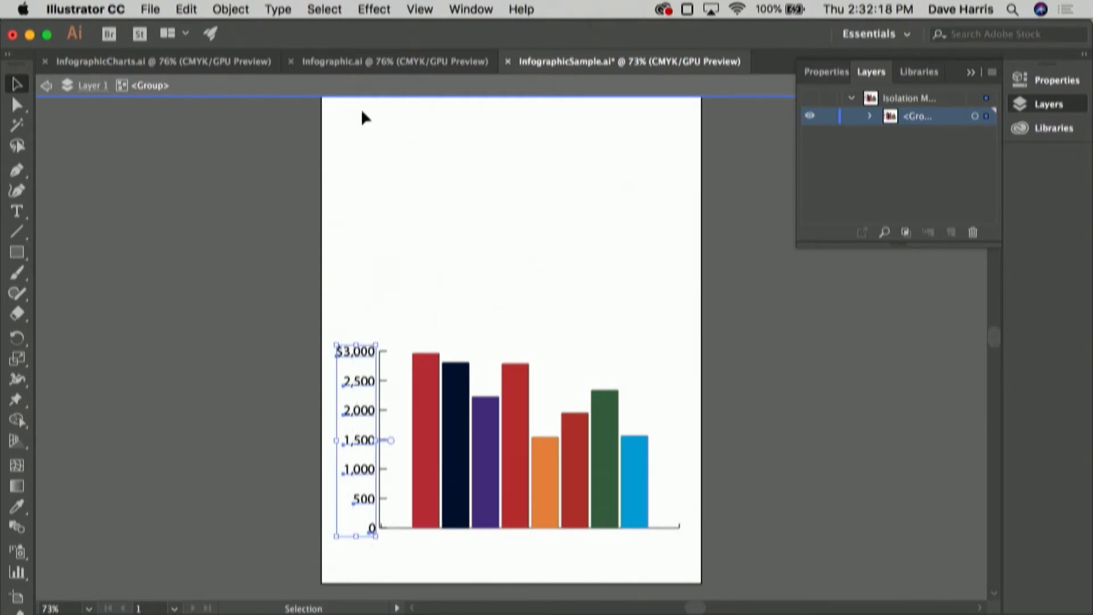
{"action": "left_click", "coordinate": [472, 10]}
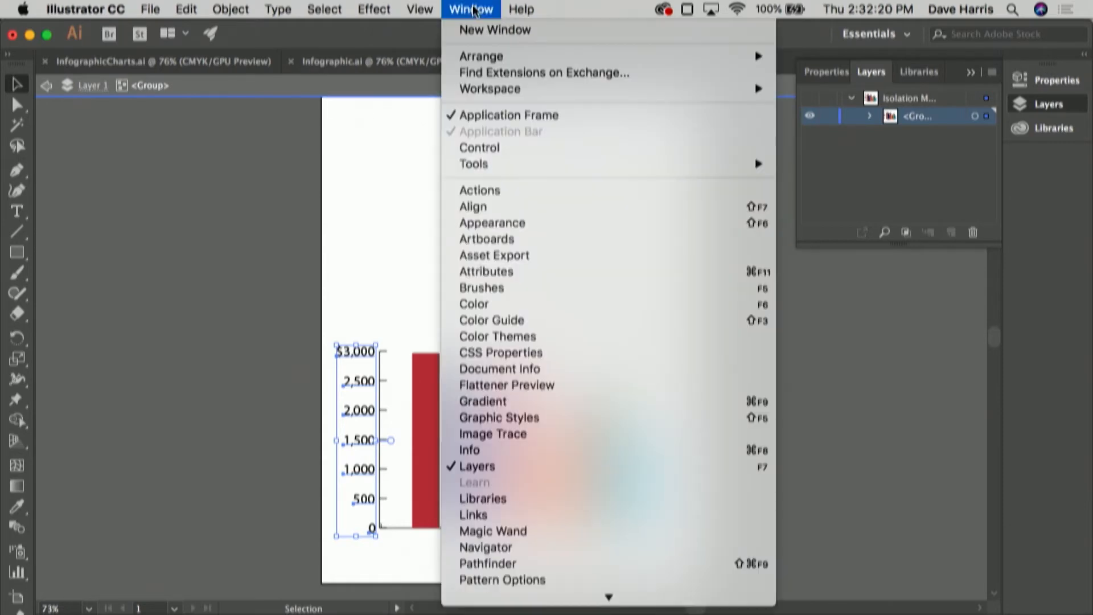
{"action": "left_click", "coordinate": [483, 208]}
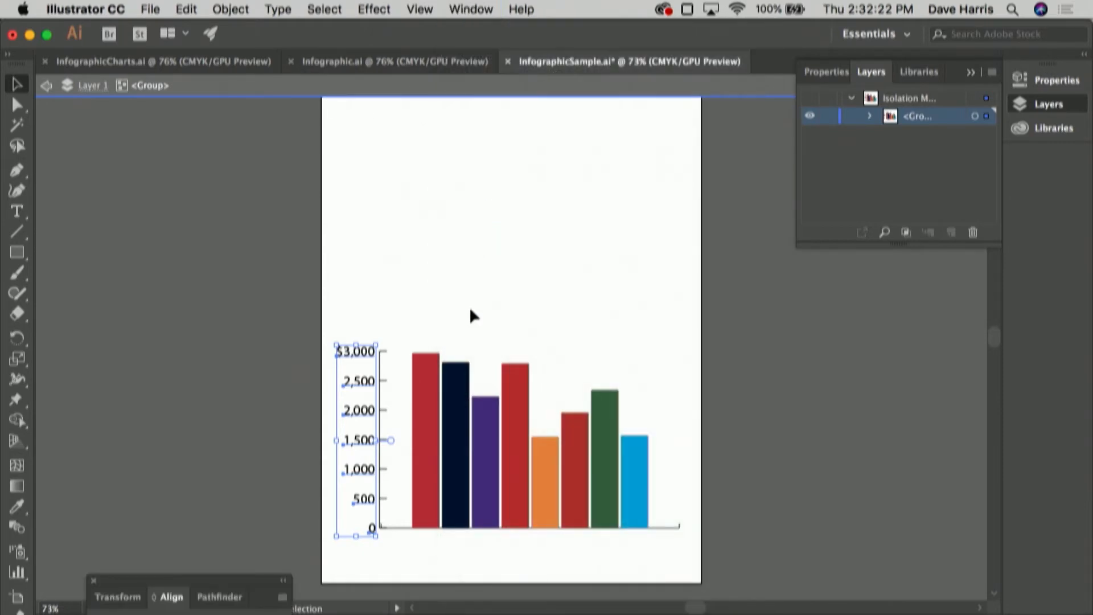
{"action": "left_click_drag", "start_coordinate": [209, 563], "coordinate": [190, 155]}
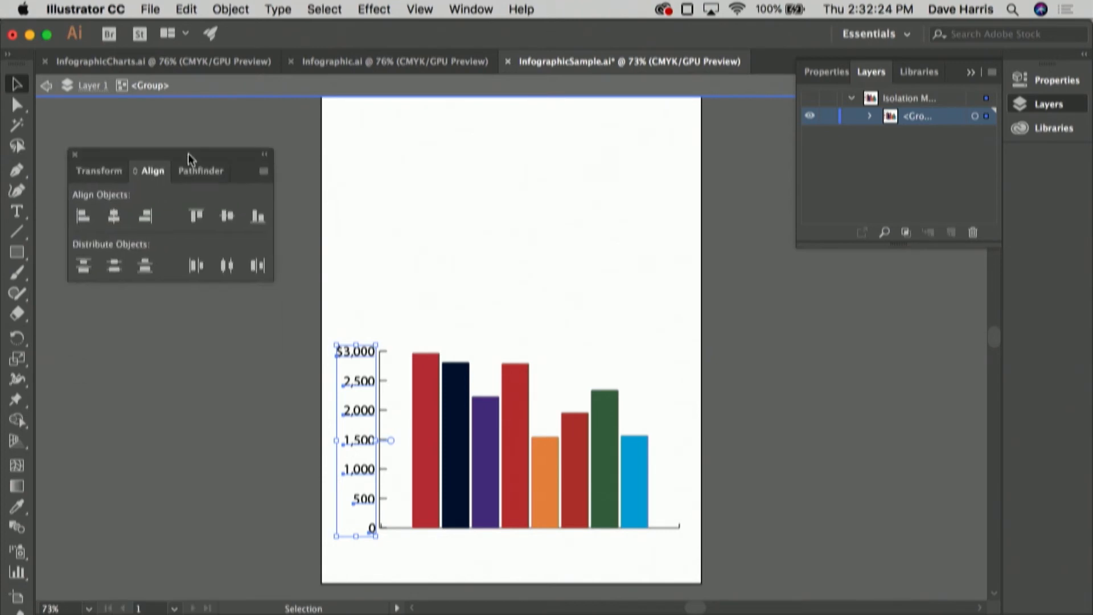
{"action": "left_click", "coordinate": [148, 219]}
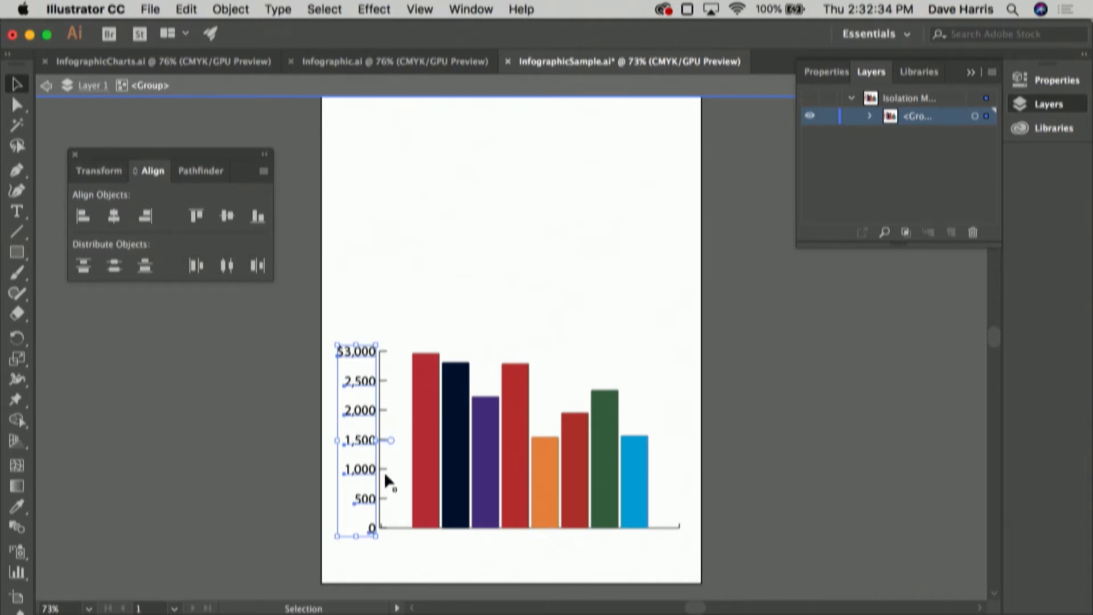
{"action": "left_click", "coordinate": [74, 155]}
{"action": "left_click", "coordinate": [131, 284]}
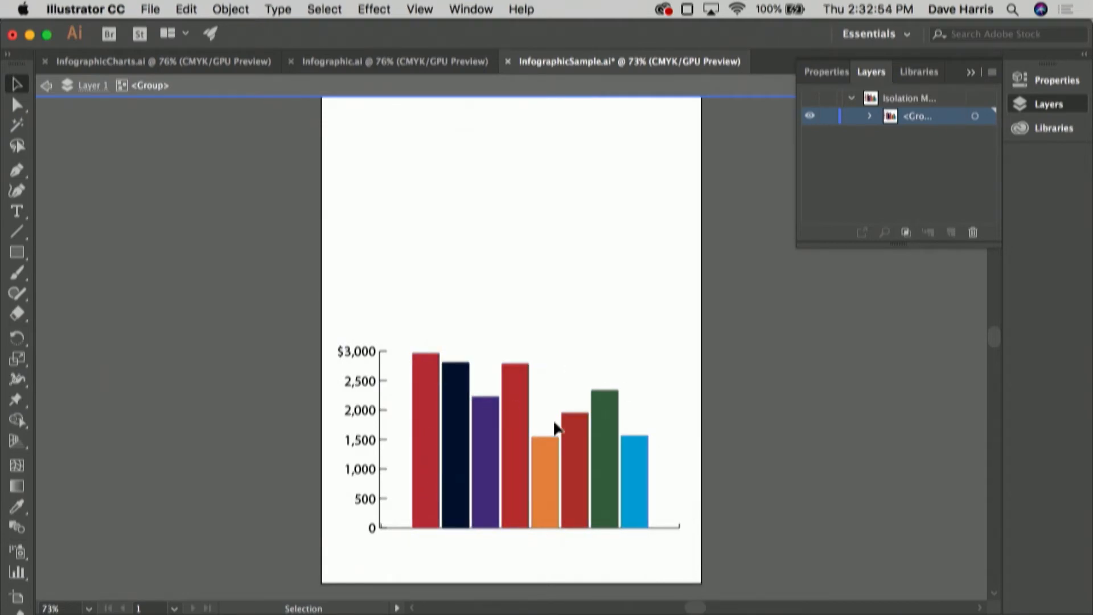
Create a small area-text label below the first red column and replace its placeholder text with Utah
{"action": "left_click", "coordinate": [17, 211]}
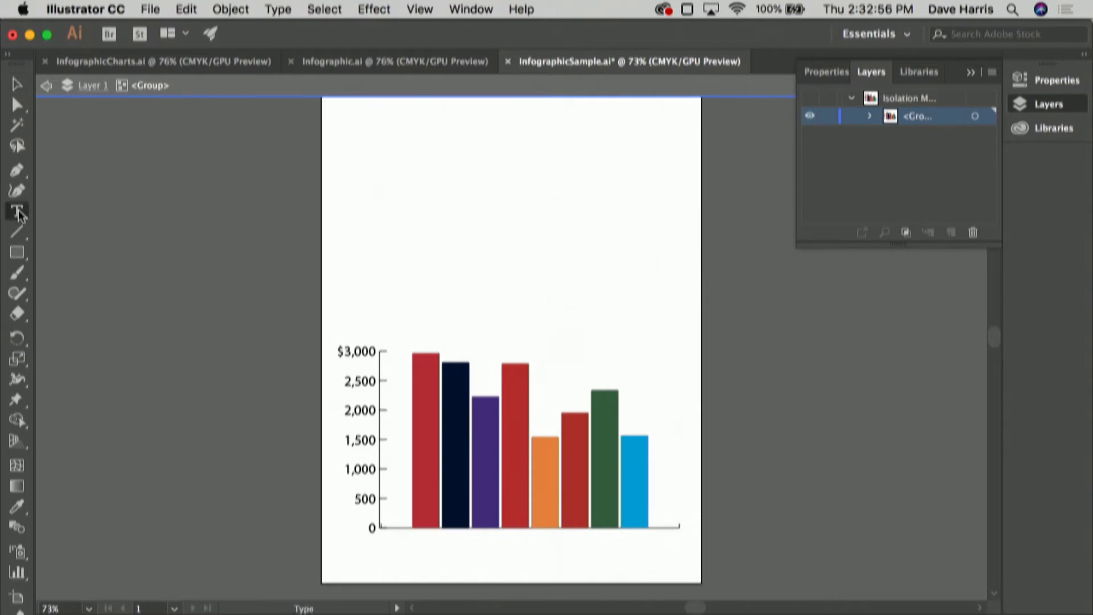
{"action": "left_click_drag", "start_coordinate": [393, 540], "coordinate": [460, 565]}
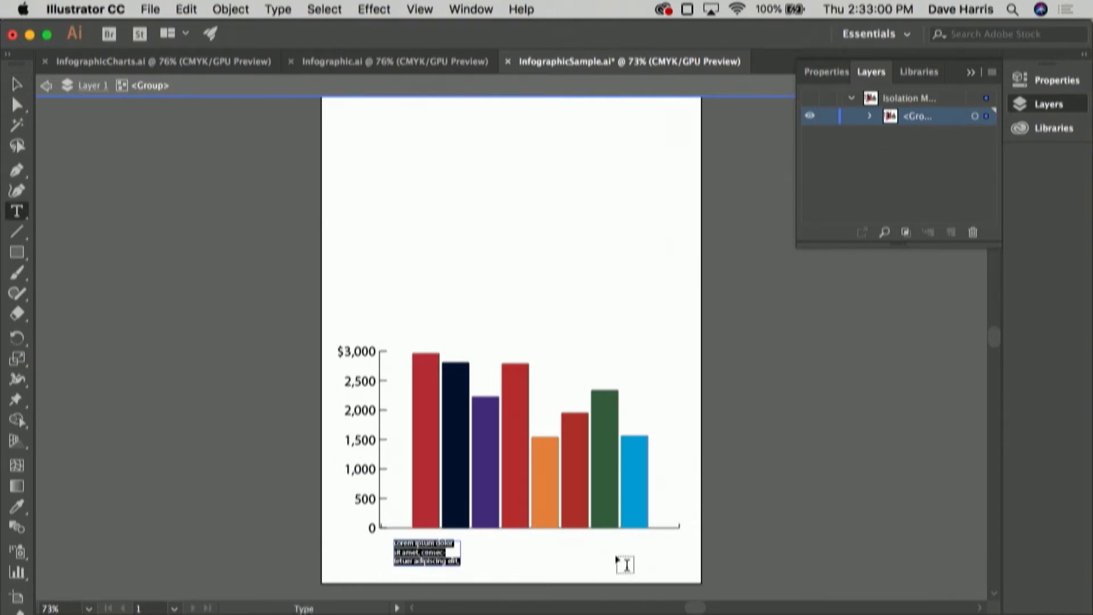
{"action": "key", "text": "BackSpace"}
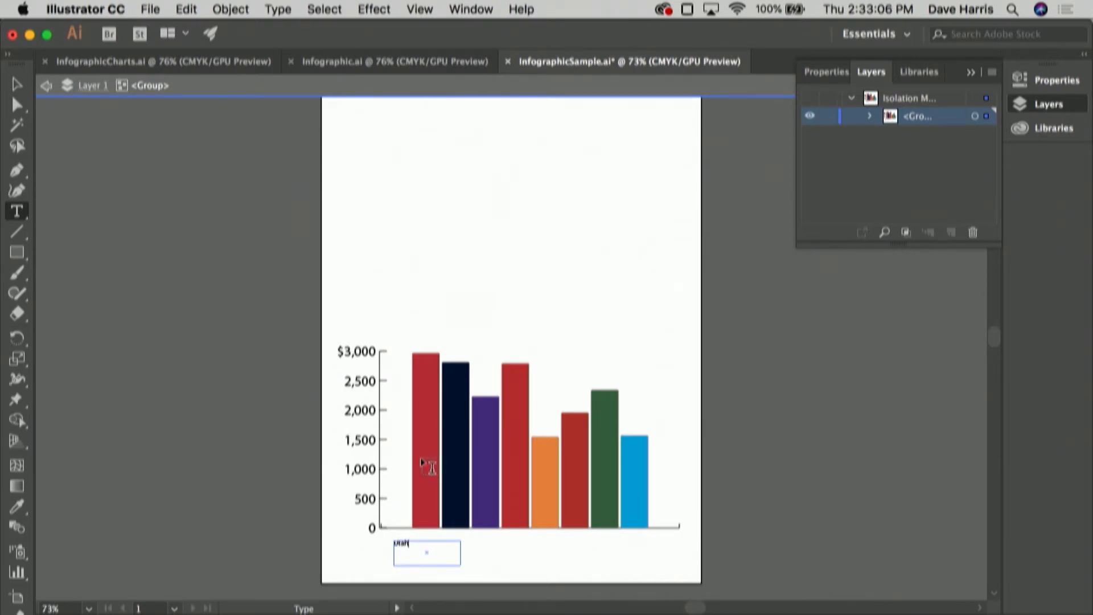
Show the type formatting controls and enlarge the Utah label's text to 19 pt
{"action": "key", "text": "super+a"}
{"action": "left_click", "coordinate": [471, 9]}
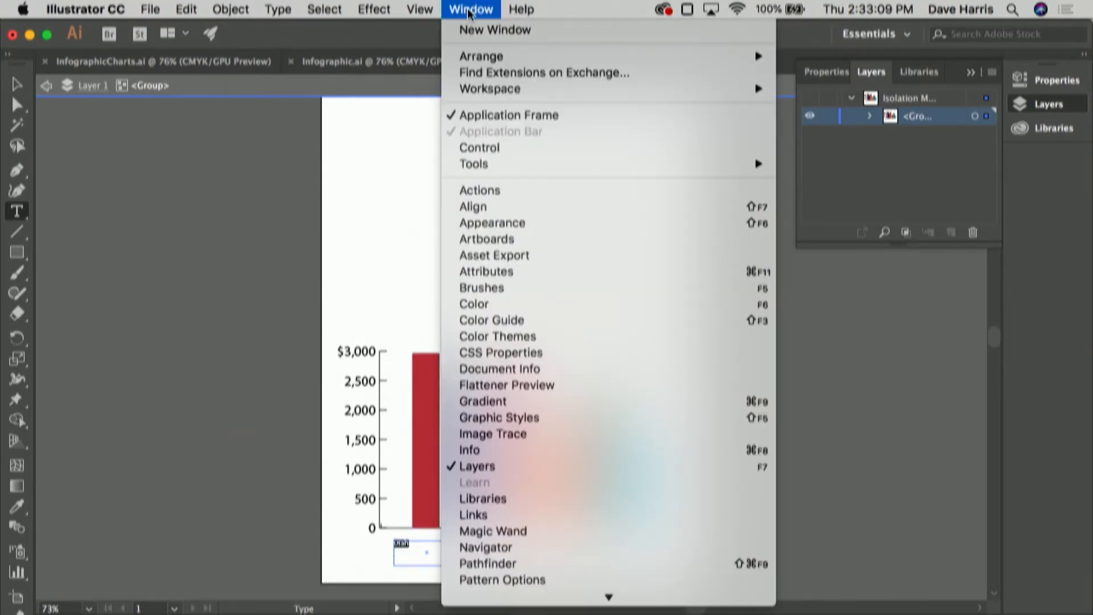
{"action": "left_click", "coordinate": [468, 148]}
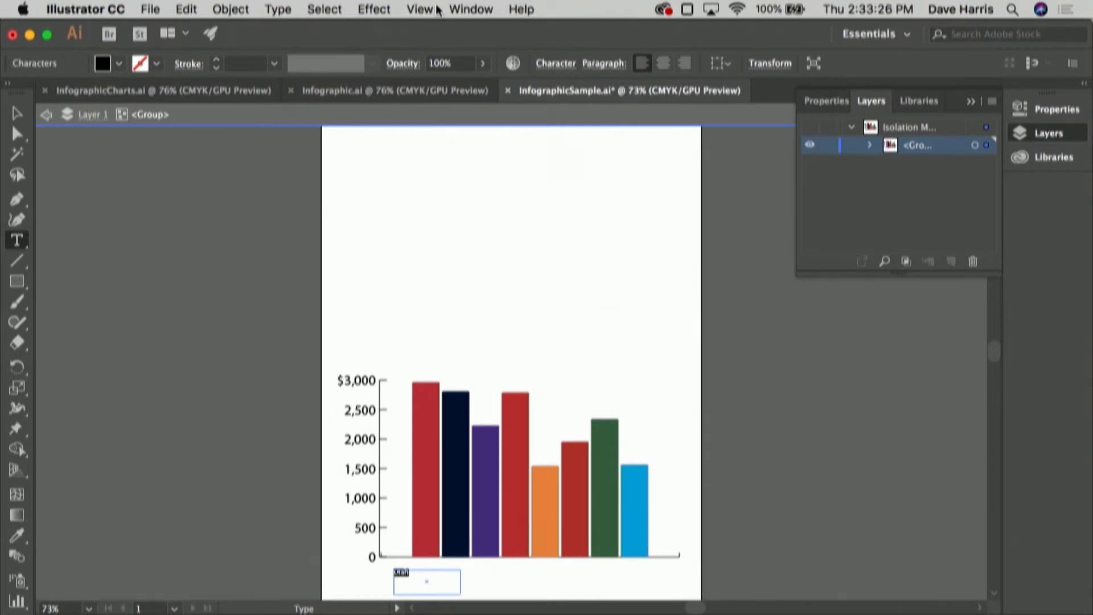
{"action": "left_click", "coordinate": [470, 10]}
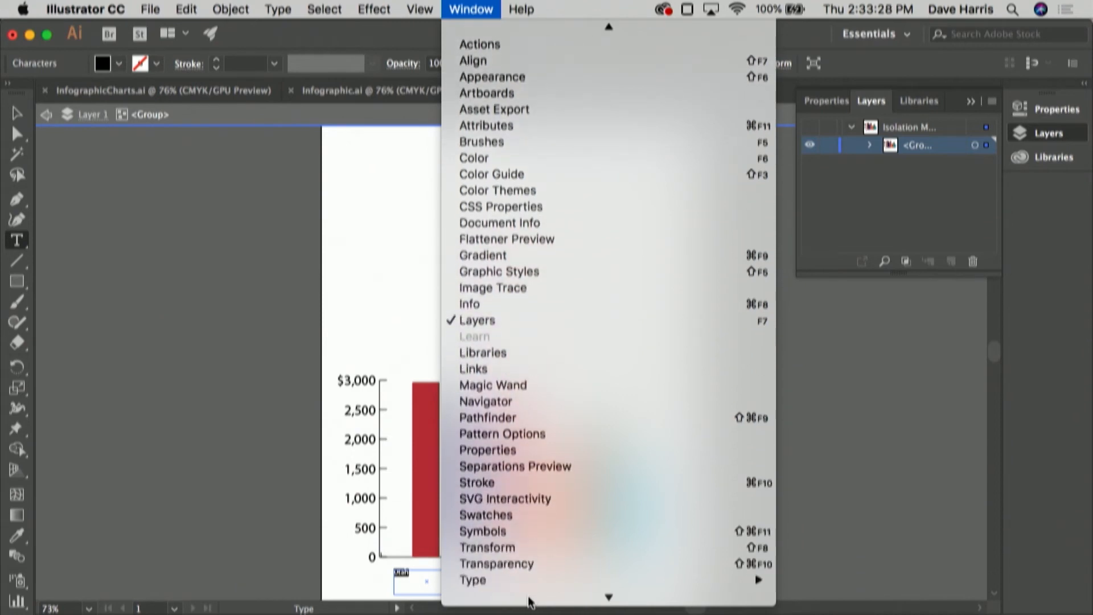
{"action": "mouse_move", "coordinate": [499, 451]}
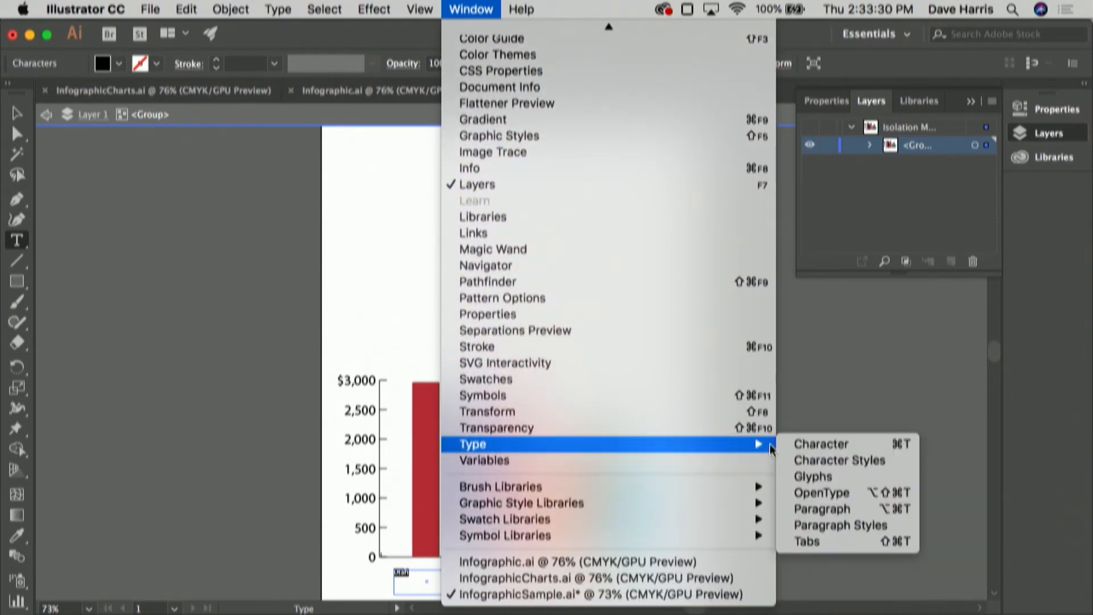
{"action": "left_click", "coordinate": [821, 443]}
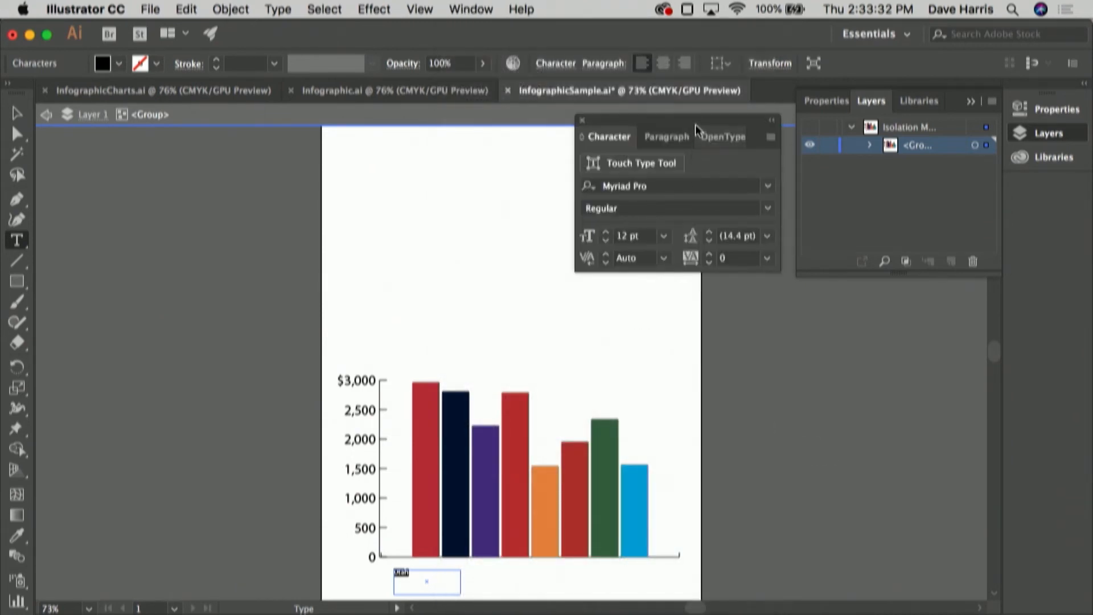
{"action": "left_click_drag", "start_coordinate": [695, 130], "coordinate": [183, 192]}
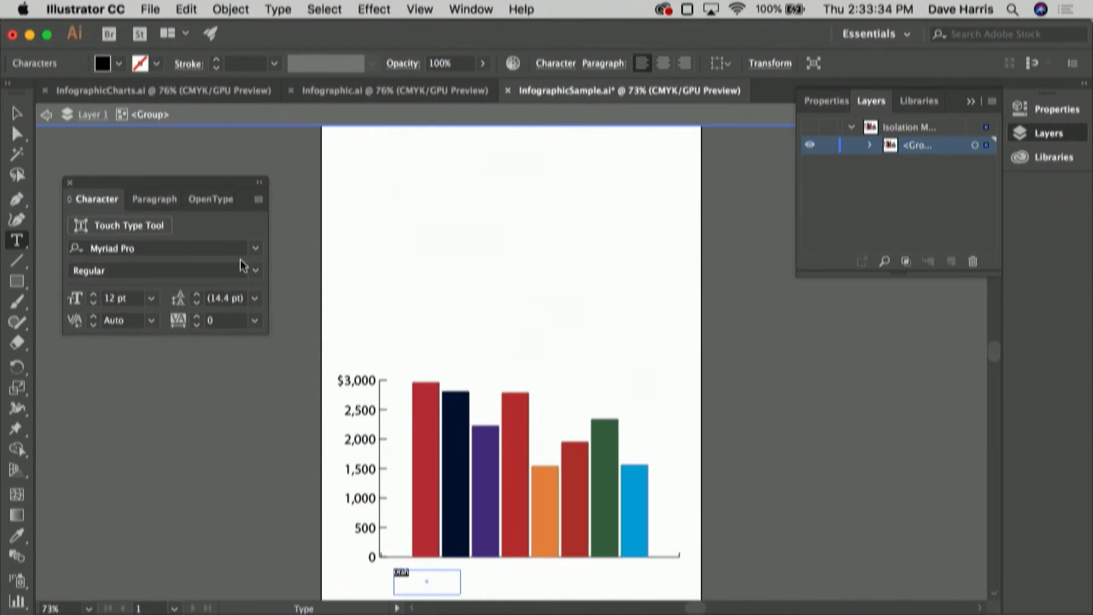
{"action": "left_click", "coordinate": [93, 295]}
{"action": "left_click", "coordinate": [93, 295]}
{"action": "left_click", "coordinate": [93, 296]}
{"action": "left_click", "coordinate": [93, 296]}
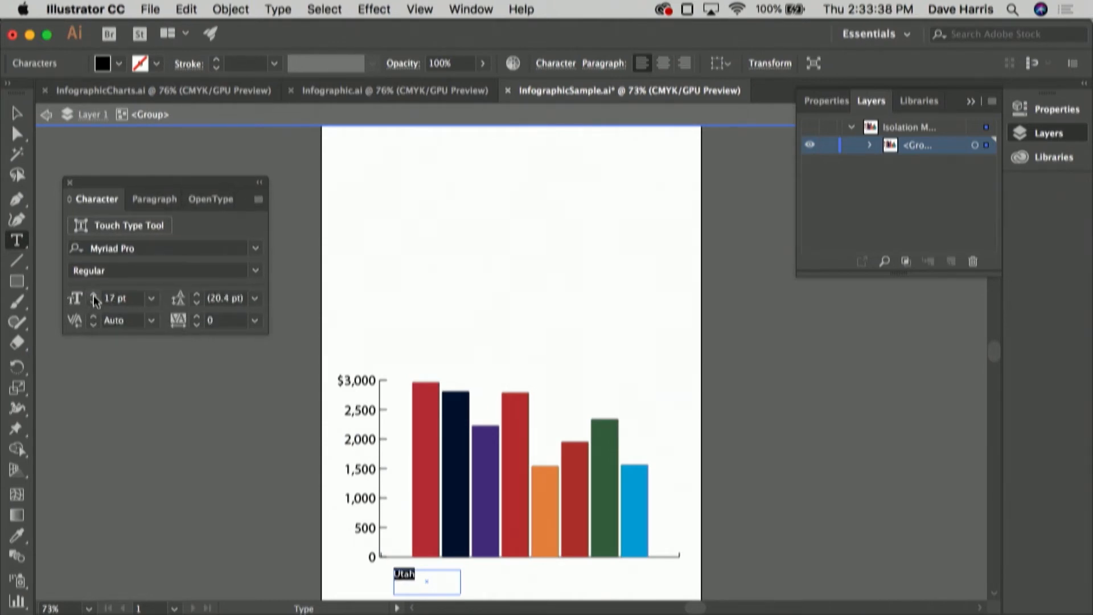
{"action": "left_click", "coordinate": [93, 295]}
{"action": "left_click", "coordinate": [93, 295]}
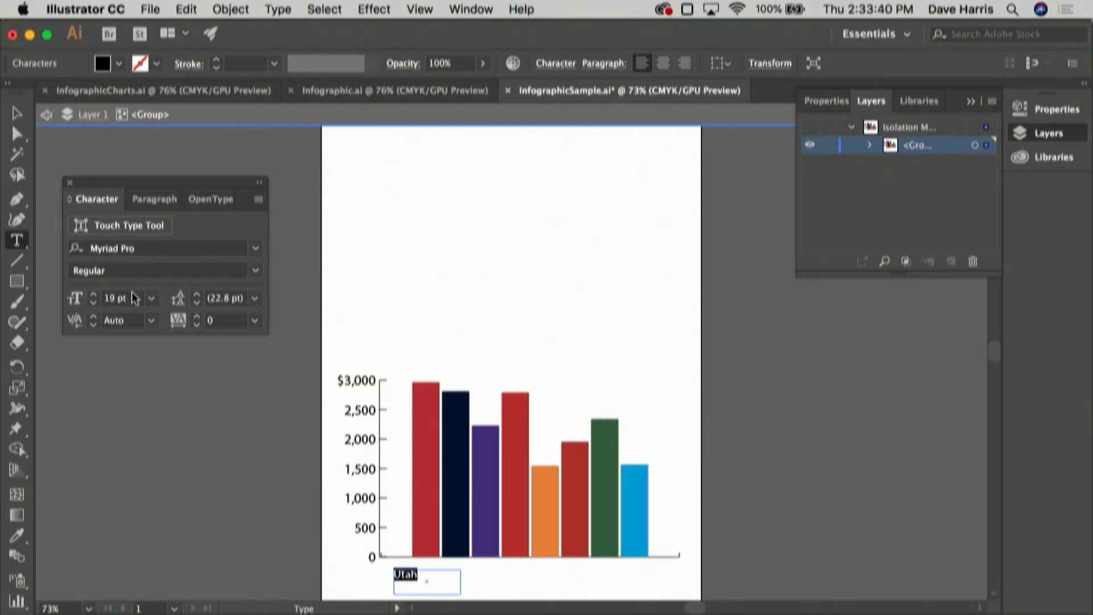
Set the Utah label in Avenir Next with centered alignment, and close the type formatting controls
{"action": "left_click", "coordinate": [256, 249]}
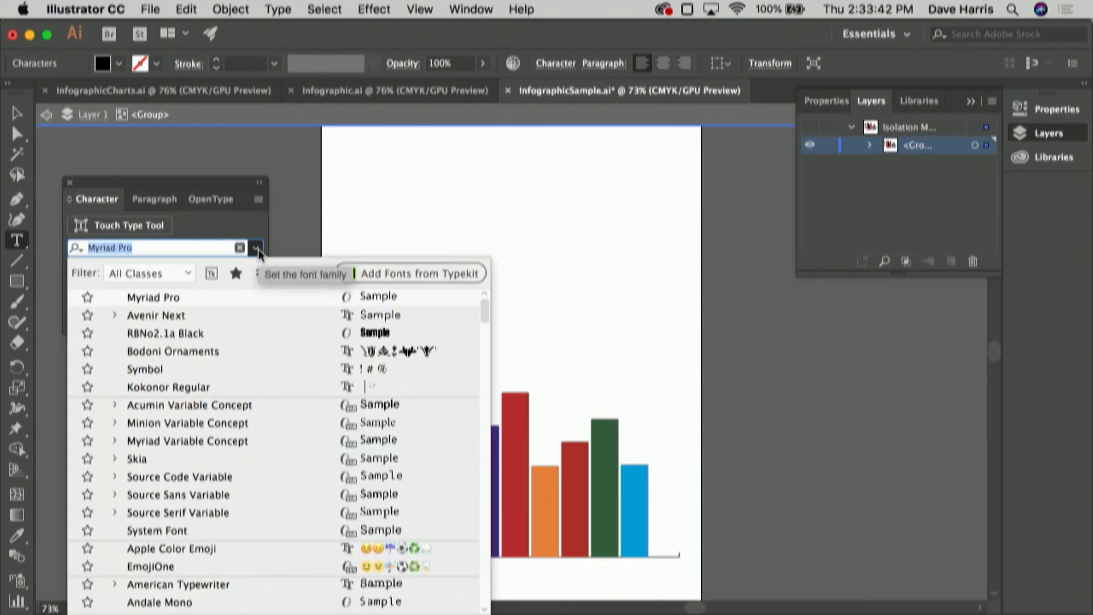
{"action": "left_click", "coordinate": [169, 316]}
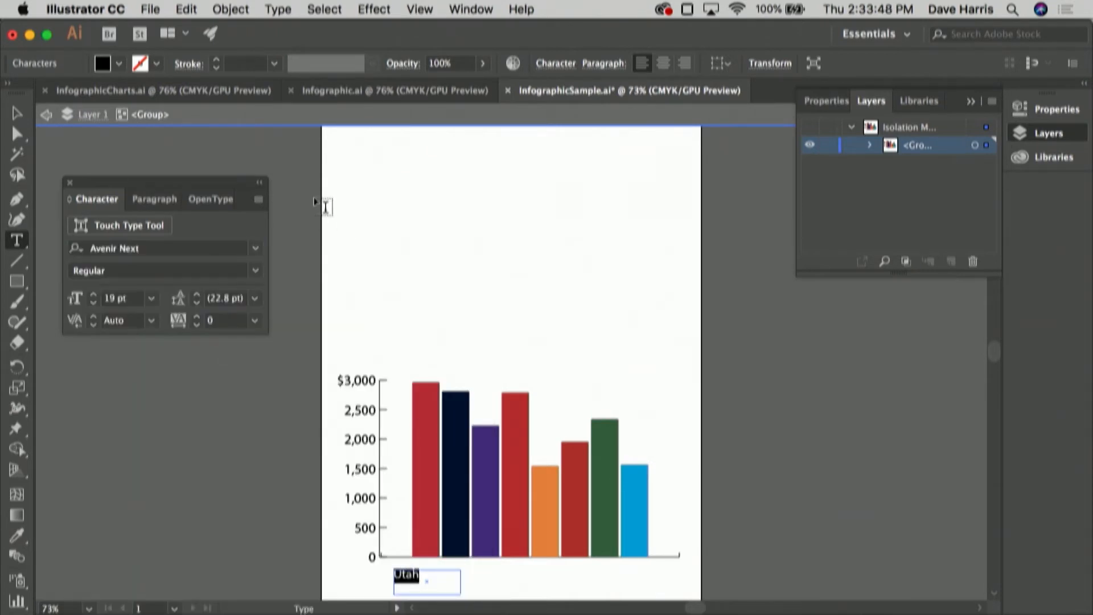
{"action": "left_click", "coordinate": [158, 200]}
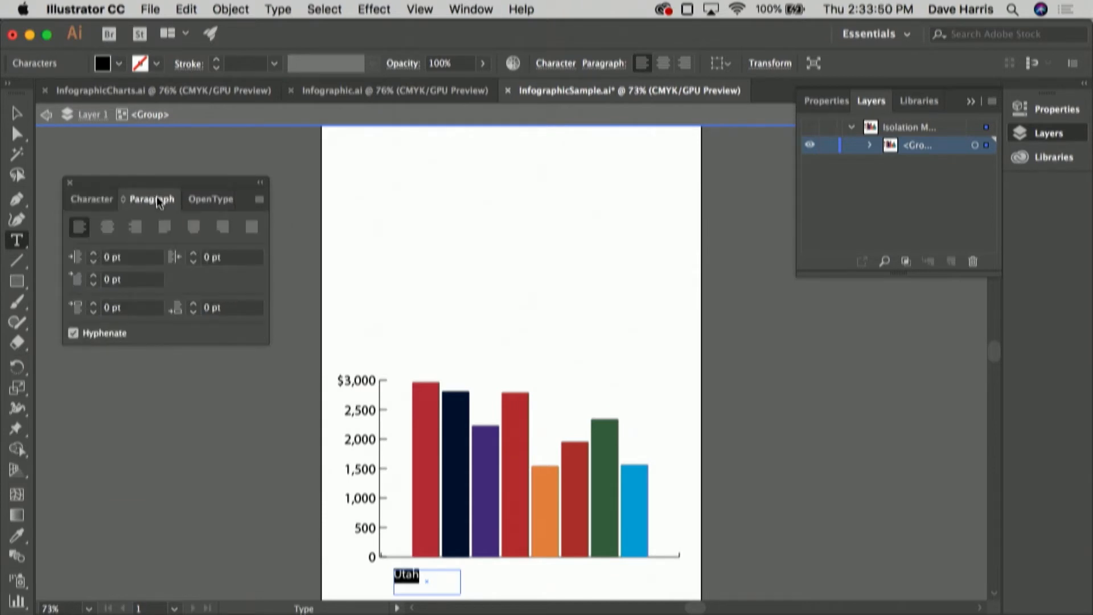
{"action": "left_click", "coordinate": [107, 229]}
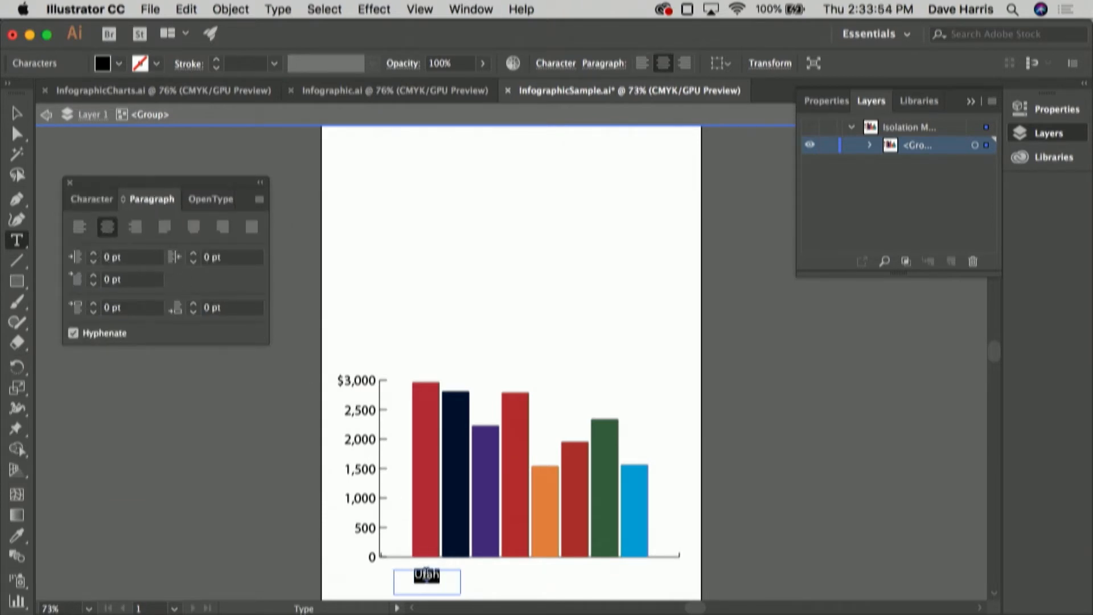
{"action": "left_click", "coordinate": [70, 183]}
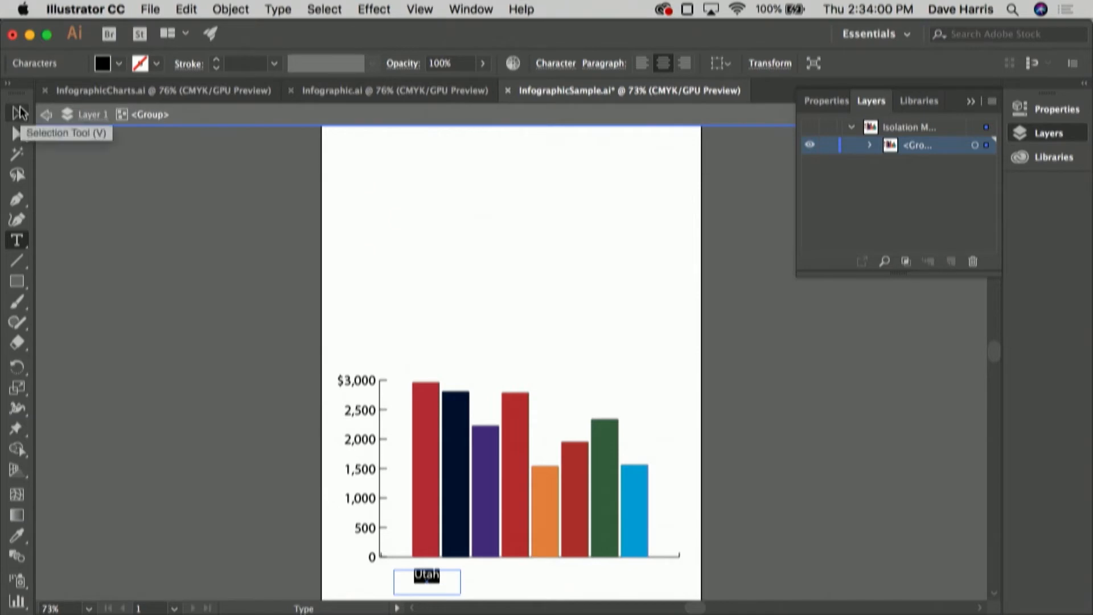
Resize the Utah text frame to match the first column's width and shorten it to a single line of text
{"action": "left_click", "coordinate": [19, 113]}
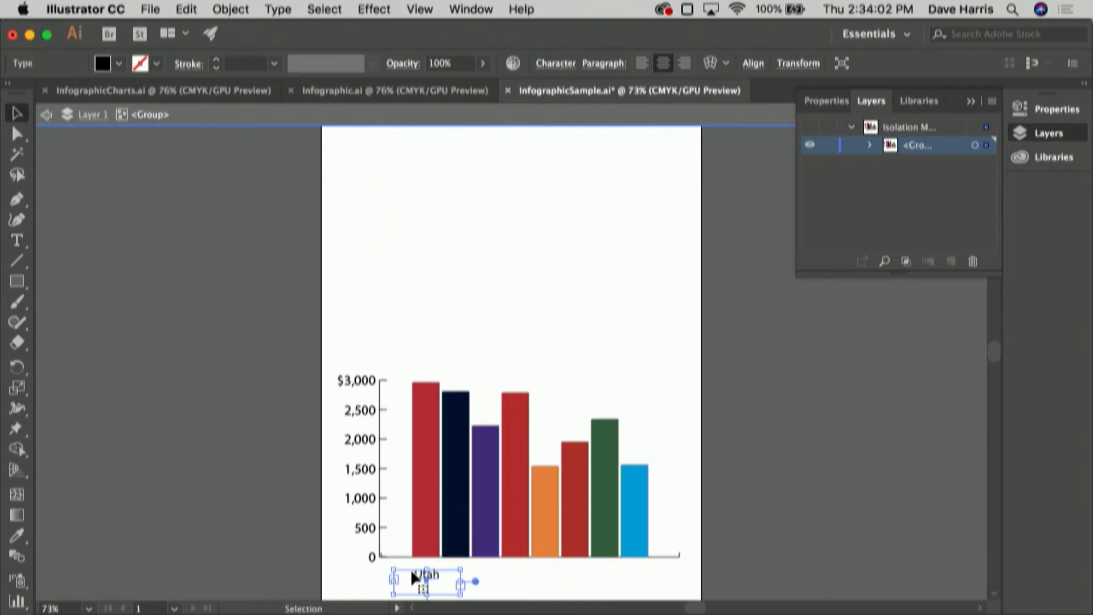
{"action": "key", "text": "super+equal"}
{"action": "key", "text": "super+equal"}
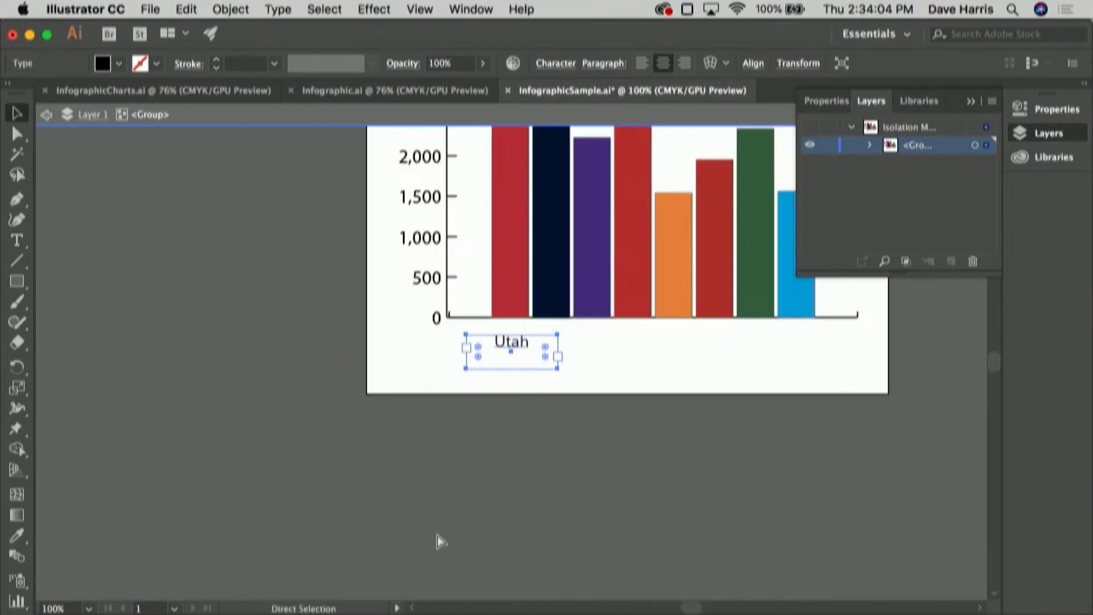
{"action": "key", "text": "super+equal"}
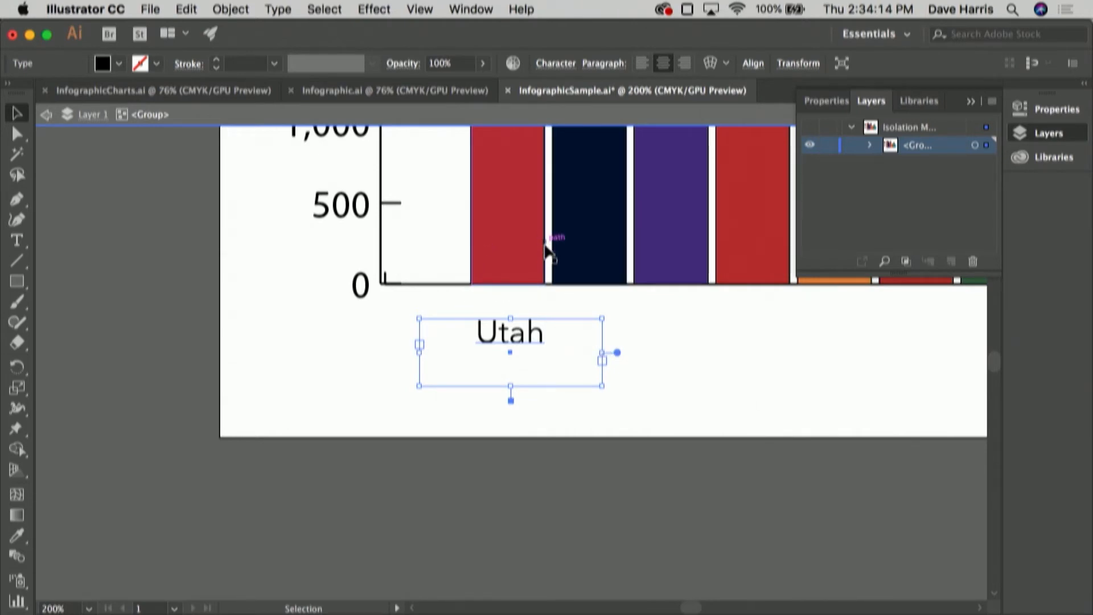
{"action": "left_click_drag", "start_coordinate": [420, 354], "coordinate": [470, 354]}
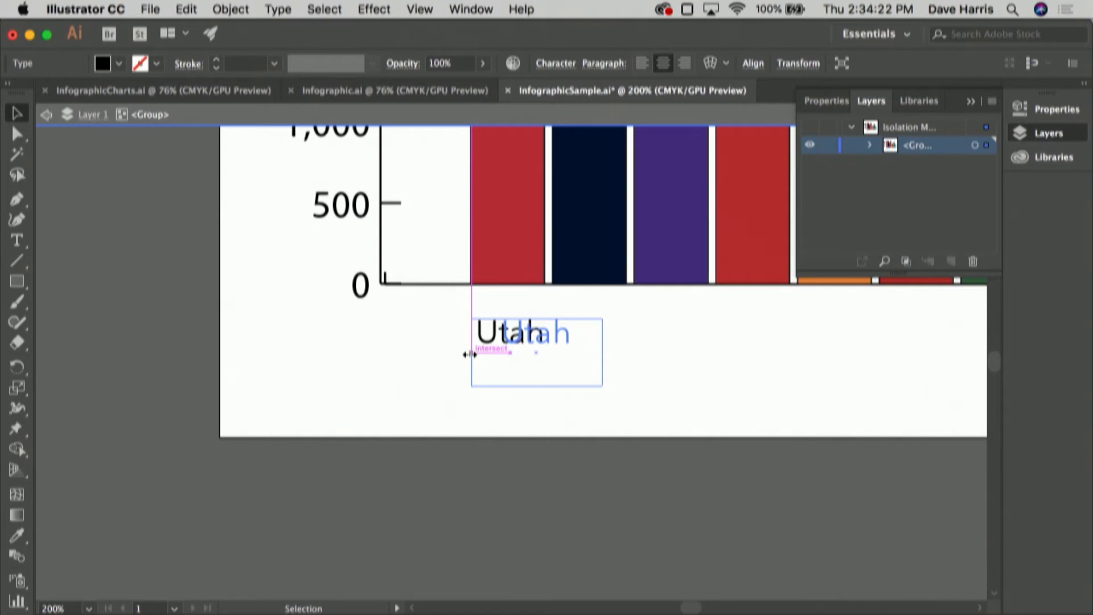
{"action": "left_click_drag", "start_coordinate": [470, 354], "coordinate": [470, 354]}
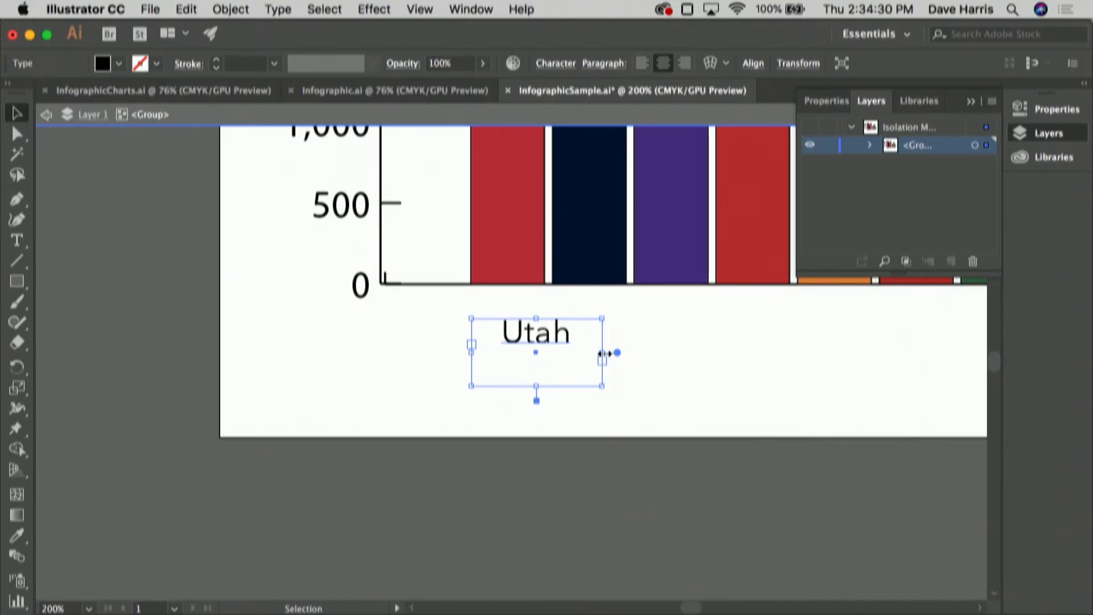
{"action": "left_click_drag", "start_coordinate": [604, 354], "coordinate": [546, 354]}
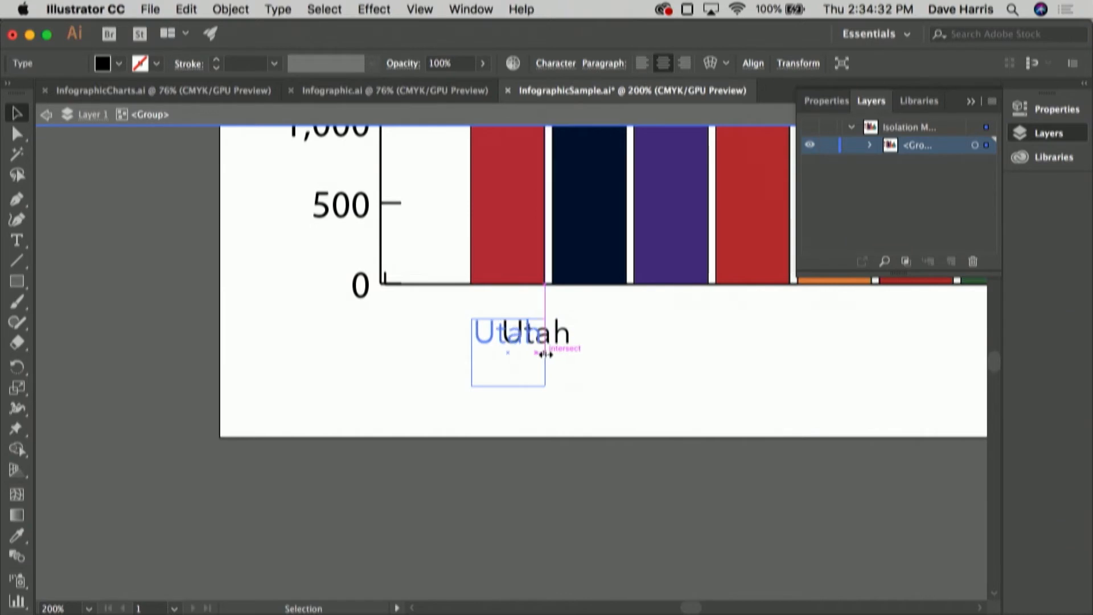
{"action": "left_click_drag", "start_coordinate": [546, 354], "coordinate": [545, 354]}
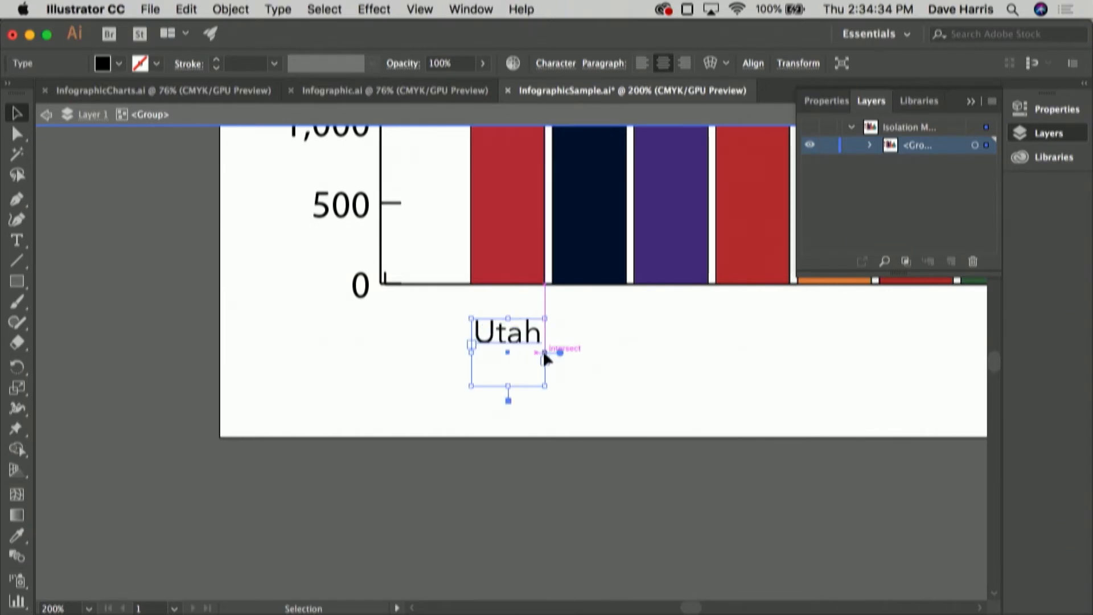
{"action": "left_click_drag", "start_coordinate": [509, 385], "coordinate": [508, 351]}
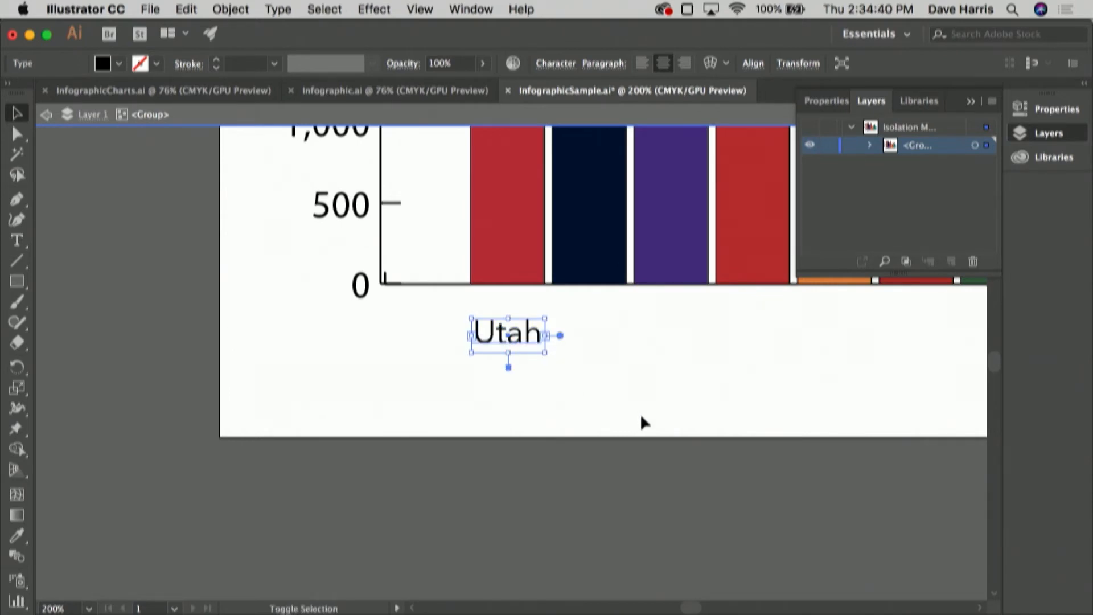
Nudge the Utah label up in small increments so it sits closer beneath the horizontal axis
{"action": "key", "text": "Up"}
{"action": "key", "text": "Up"}
{"action": "key", "text": "Up"}
{"action": "key", "text": "Up"}
{"action": "key", "text": "Up"}
{"action": "key", "text": "Up"}
{"action": "key", "text": "Up"}
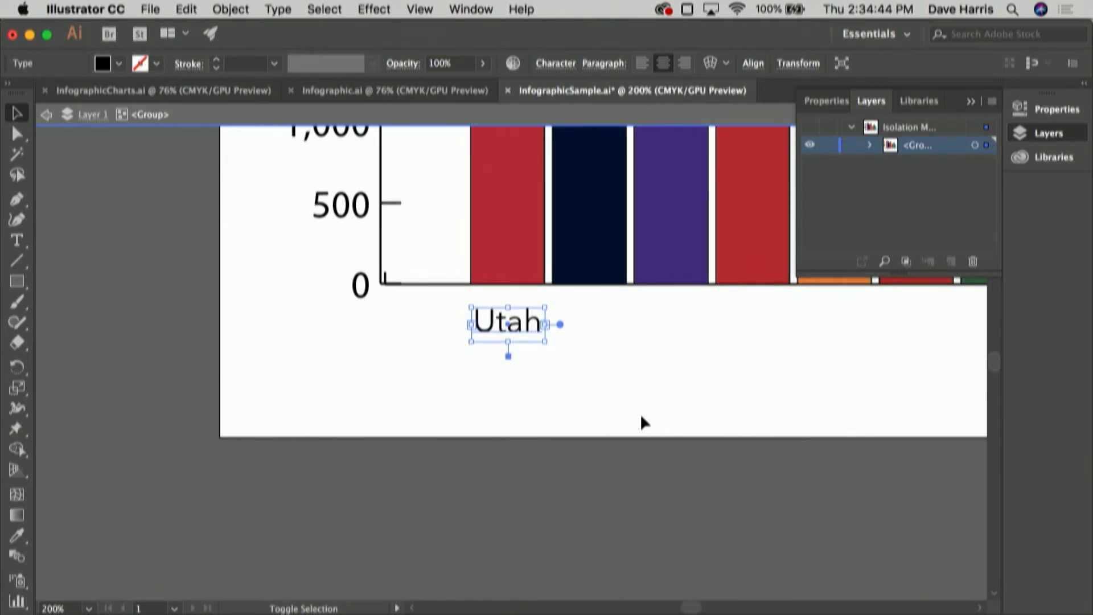
{"action": "key", "text": "Up"}
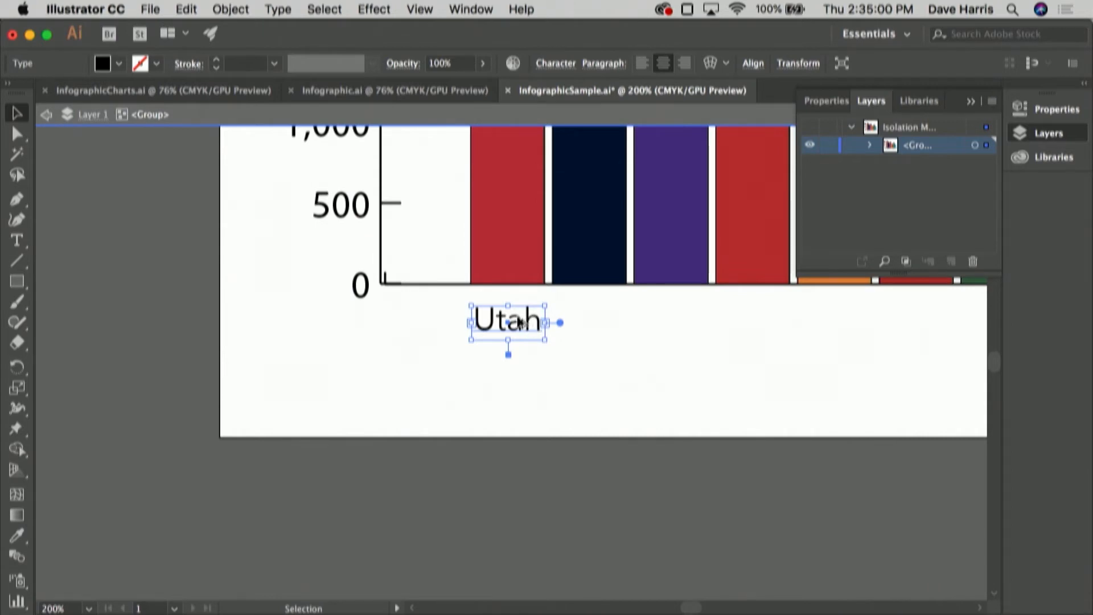
Duplicate the Utah label beneath the second column, in line with the original, and change the copy's text to USU
{"action": "left_click_drag", "start_coordinate": [522, 322], "coordinate": [601, 320]}
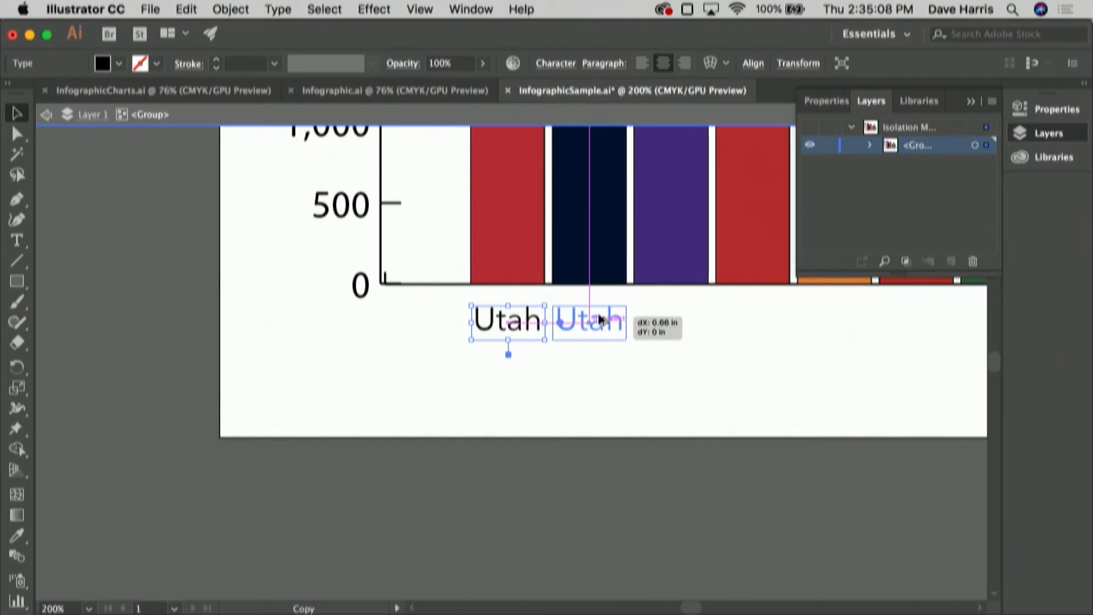
{"action": "left_click_drag", "start_coordinate": [600, 320], "coordinate": [601, 320]}
{"action": "left_click_drag", "start_coordinate": [601, 320], "coordinate": [601, 320]}
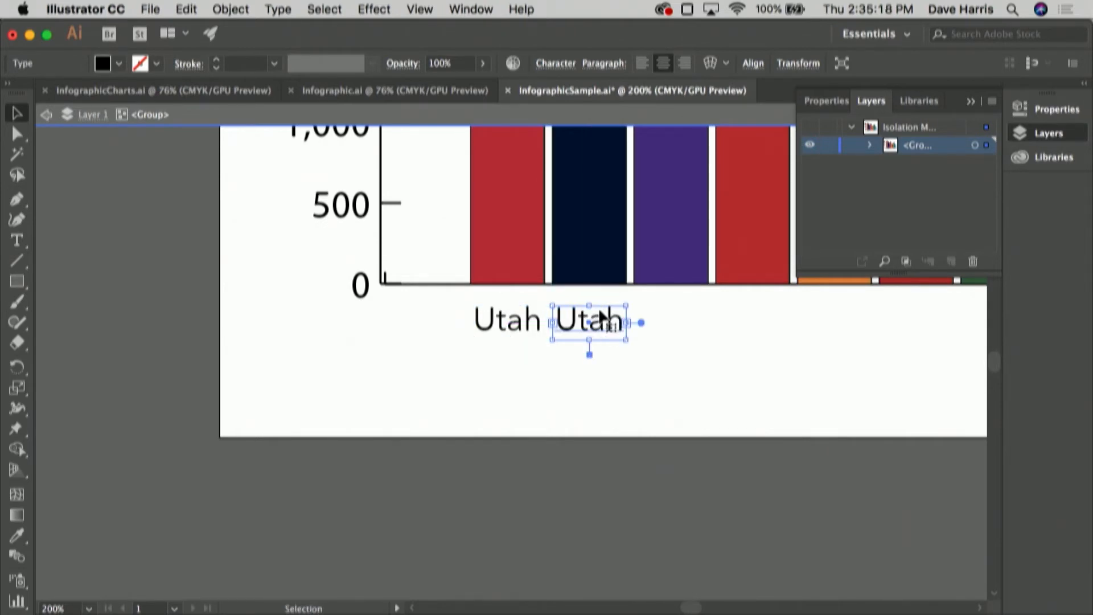
{"action": "double_click", "coordinate": [602, 326]}
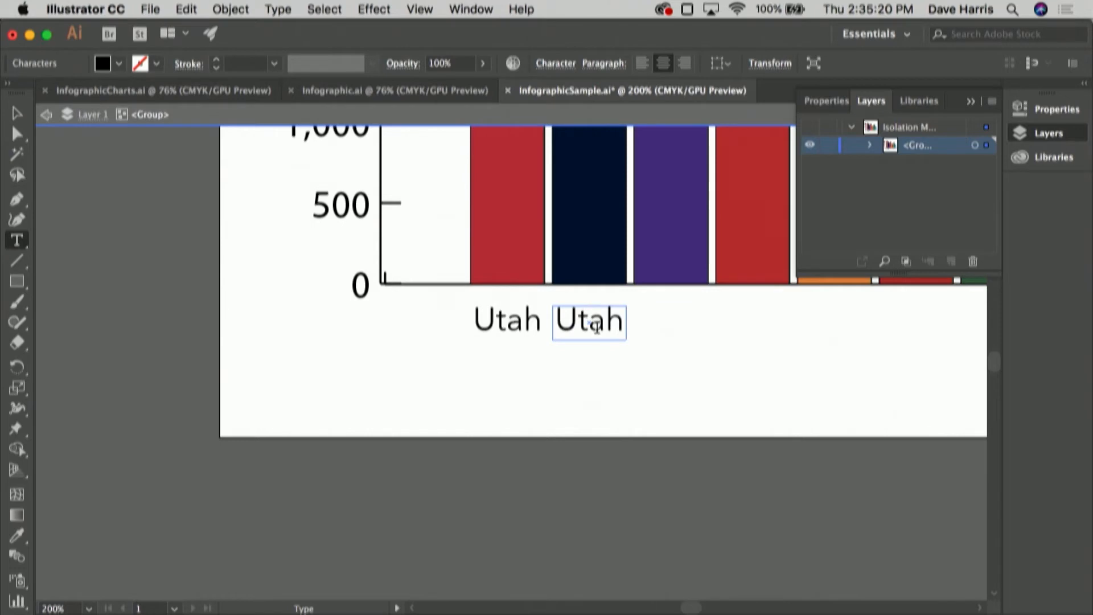
{"action": "double_click", "coordinate": [607, 328]}
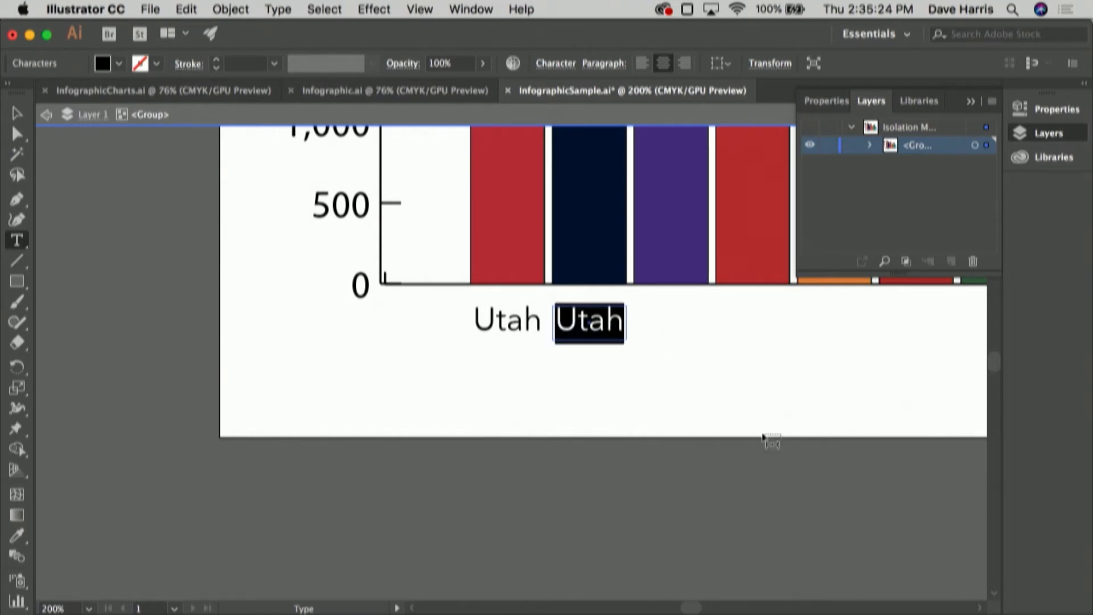
{"action": "type", "text": "USU"}
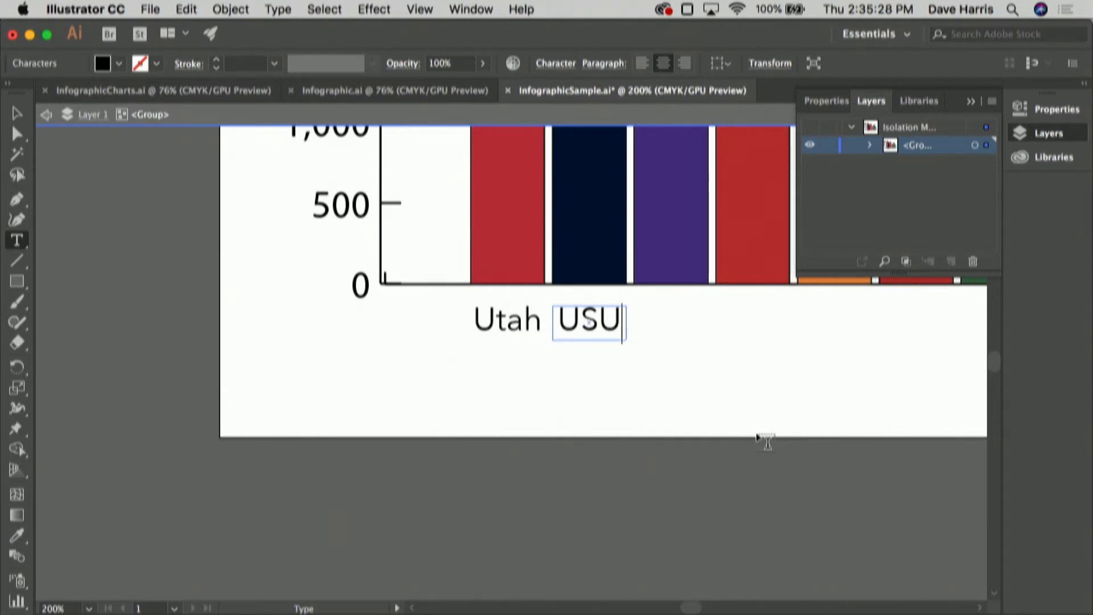
{"action": "key", "text": "Escape"}
{"action": "key", "text": "v"}
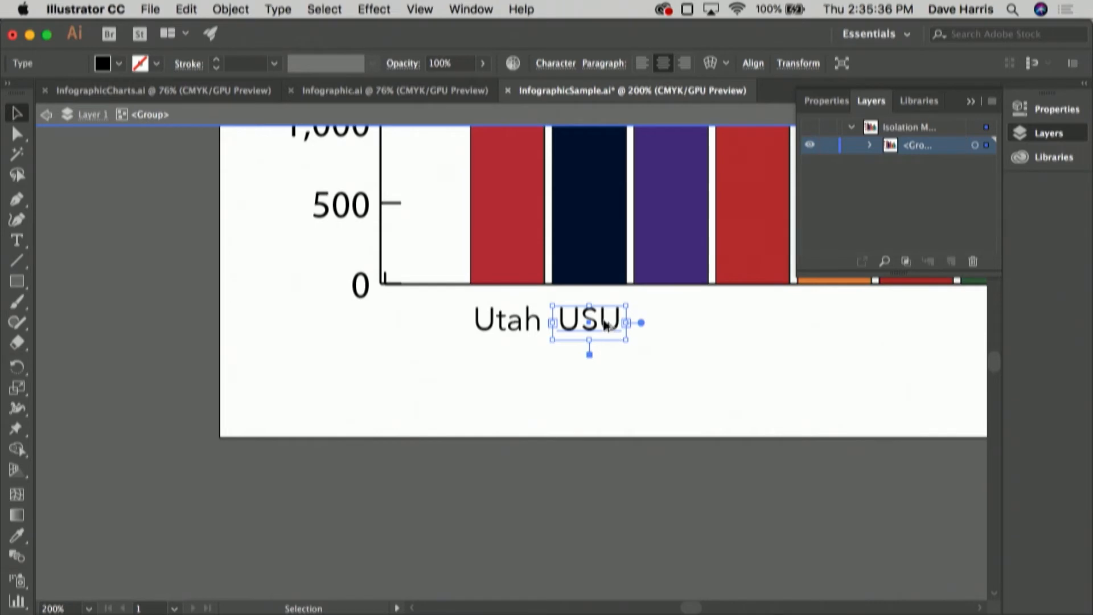
Duplicate the USU label beneath the purple third column and change the copy's text to WSU
{"action": "left_click_drag", "start_coordinate": [605, 326], "coordinate": [690, 325]}
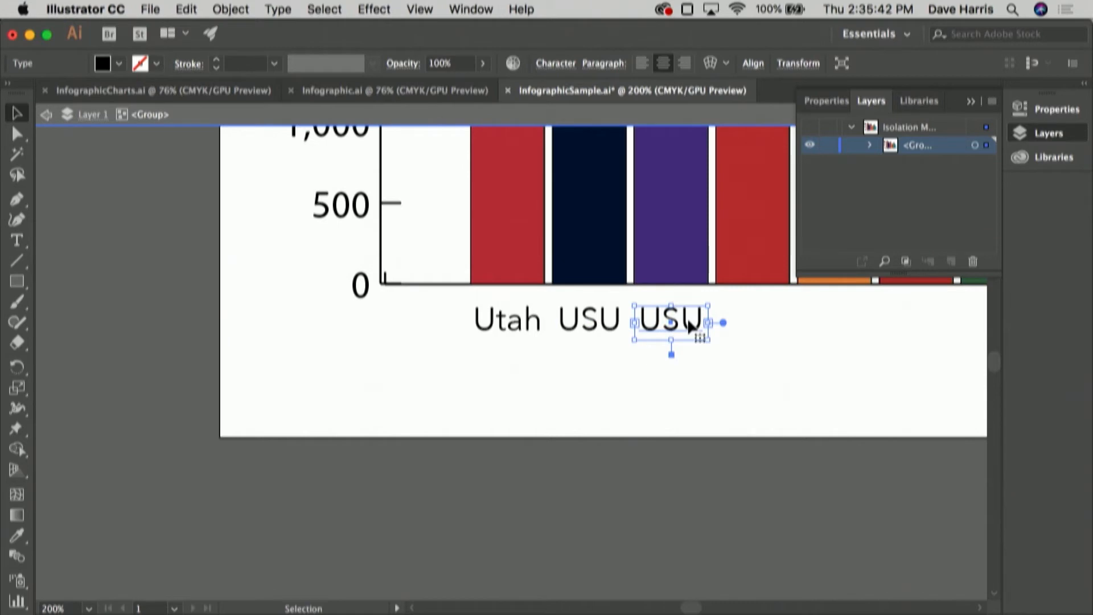
{"action": "double_click", "coordinate": [688, 318]}
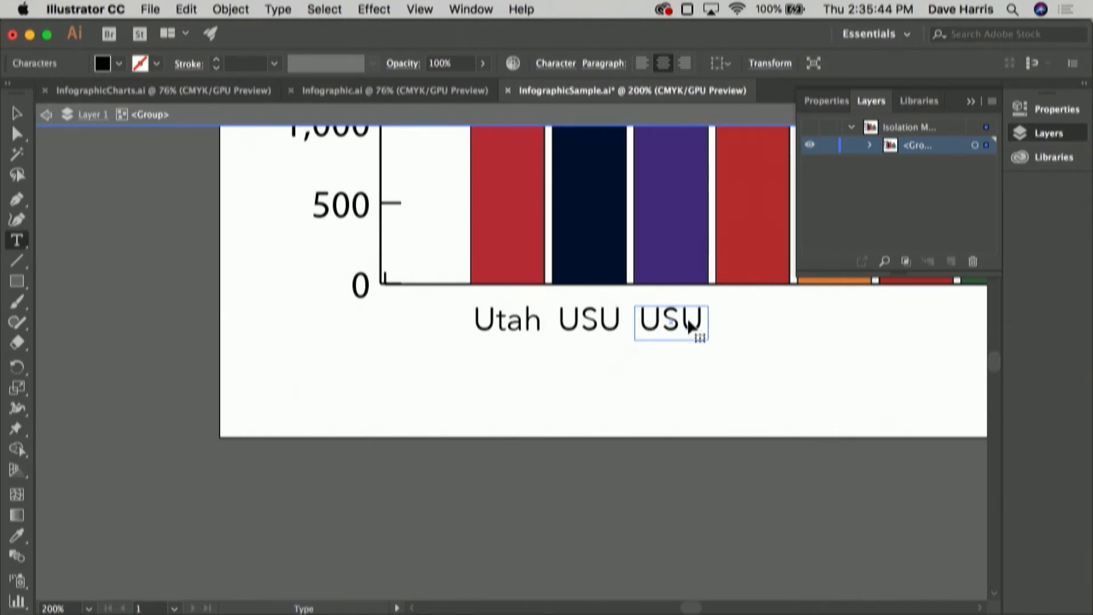
{"action": "double_click", "coordinate": [687, 317]}
{"action": "type", "text": "WSU"}
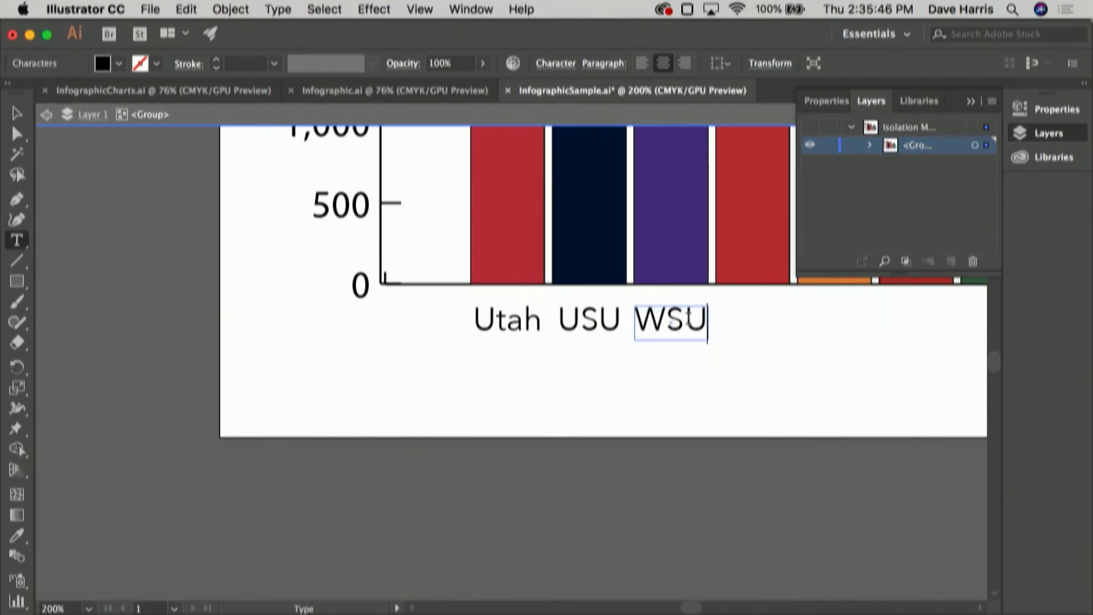
{"action": "key", "text": "Escape"}
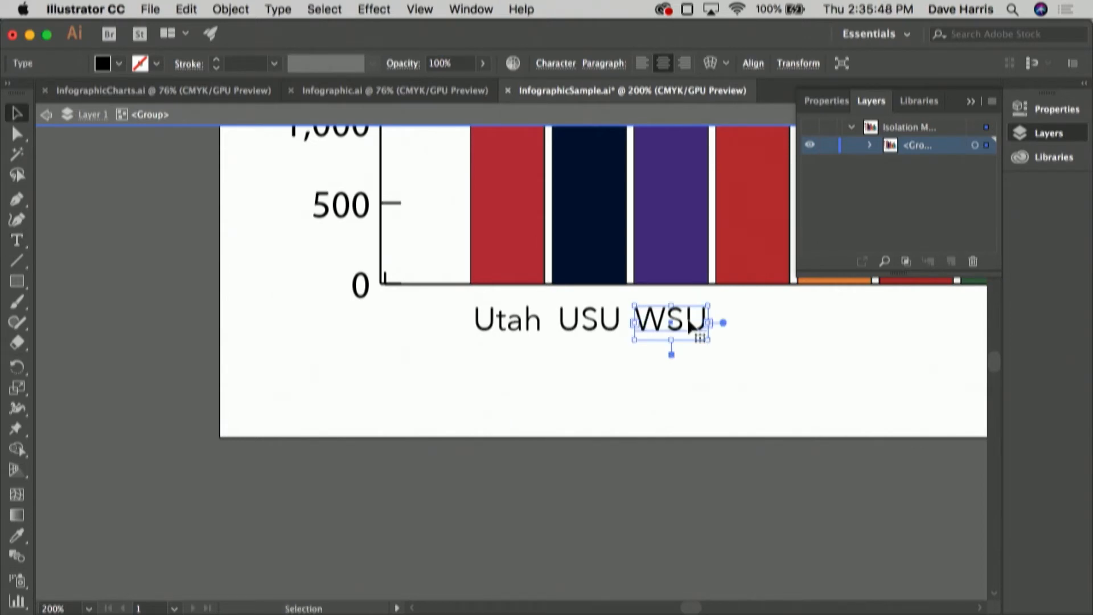
Duplicate the WSU label beneath the red fourth column and change the copy's text to SUU
{"action": "left_click_drag", "start_coordinate": [688, 326], "coordinate": [776, 326]}
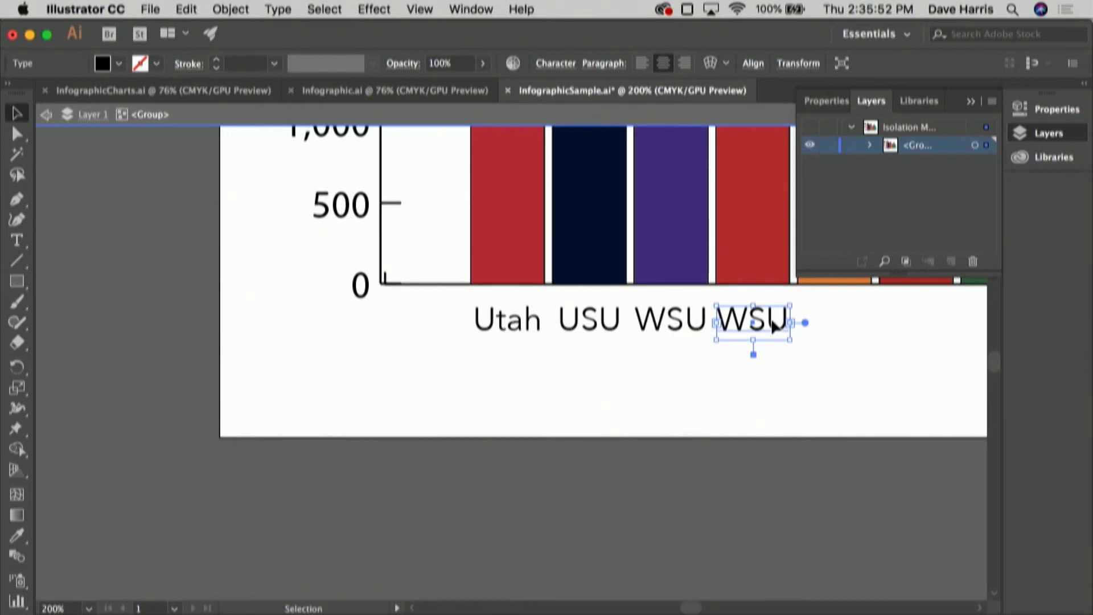
{"action": "double_click", "coordinate": [776, 326]}
{"action": "double_click", "coordinate": [776, 325]}
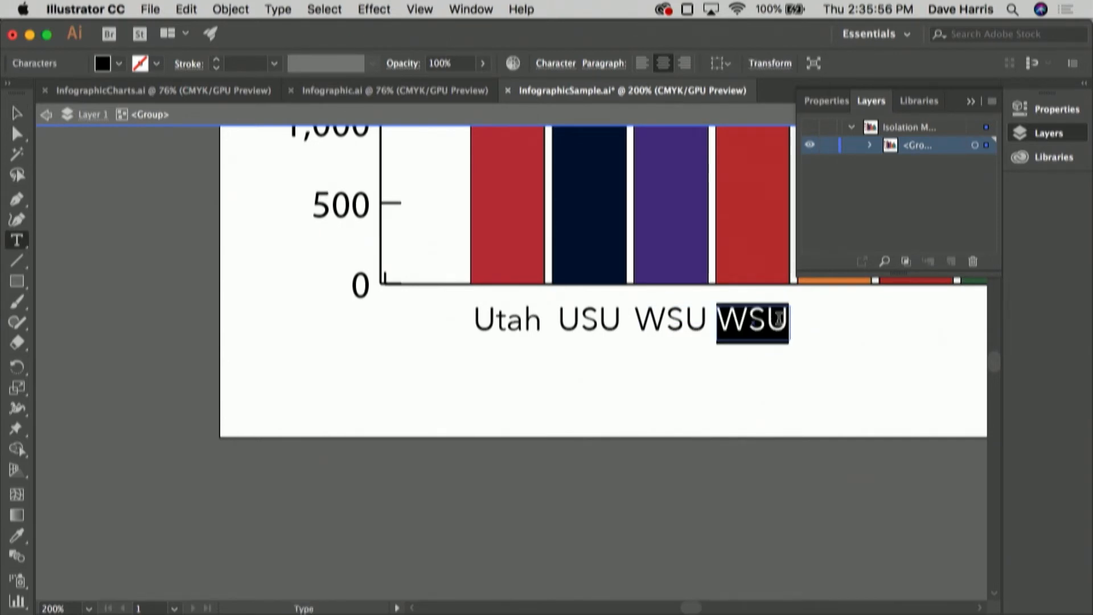
{"action": "scroll", "coordinate": [828, 372], "scroll_direction": "right", "scroll_amount": 10}
{"action": "scroll", "coordinate": [830, 373], "scroll_direction": "right", "scroll_amount": 2}
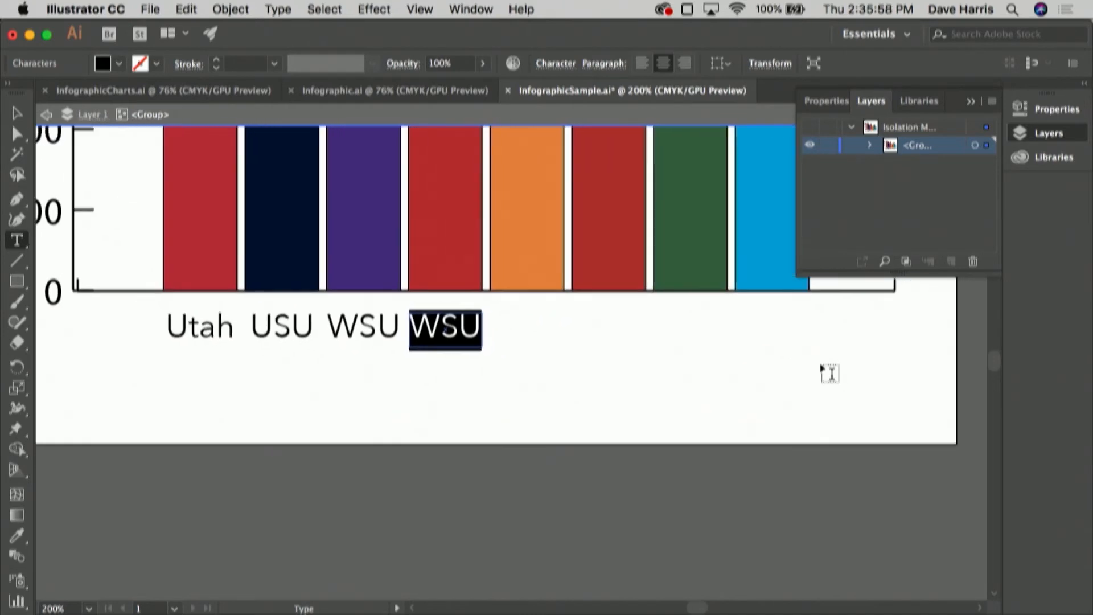
{"action": "type", "text": "SUU"}
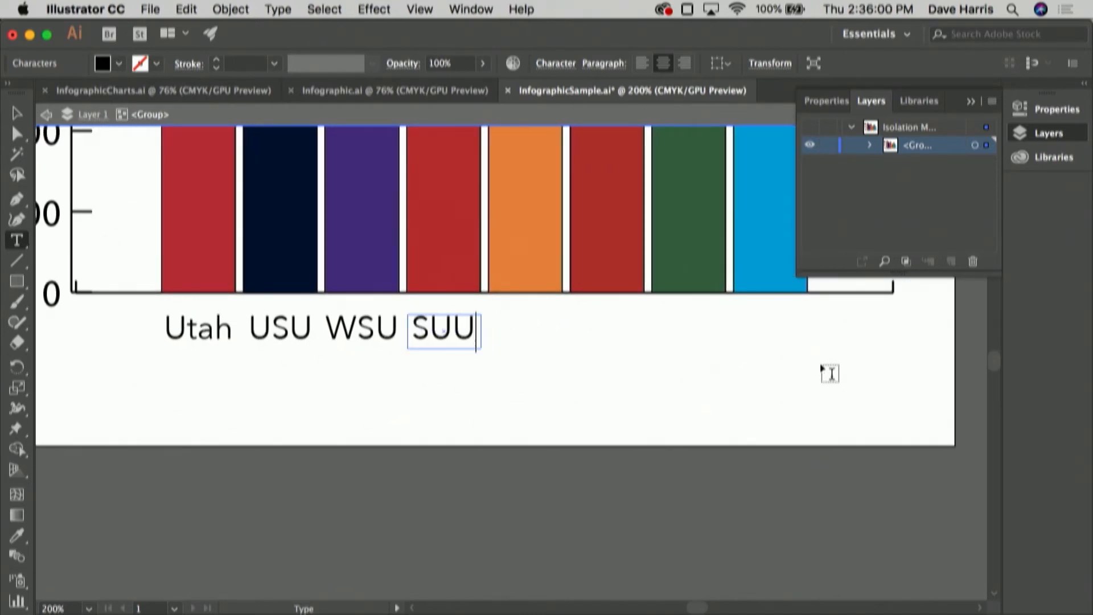
{"action": "key", "text": "Escape"}
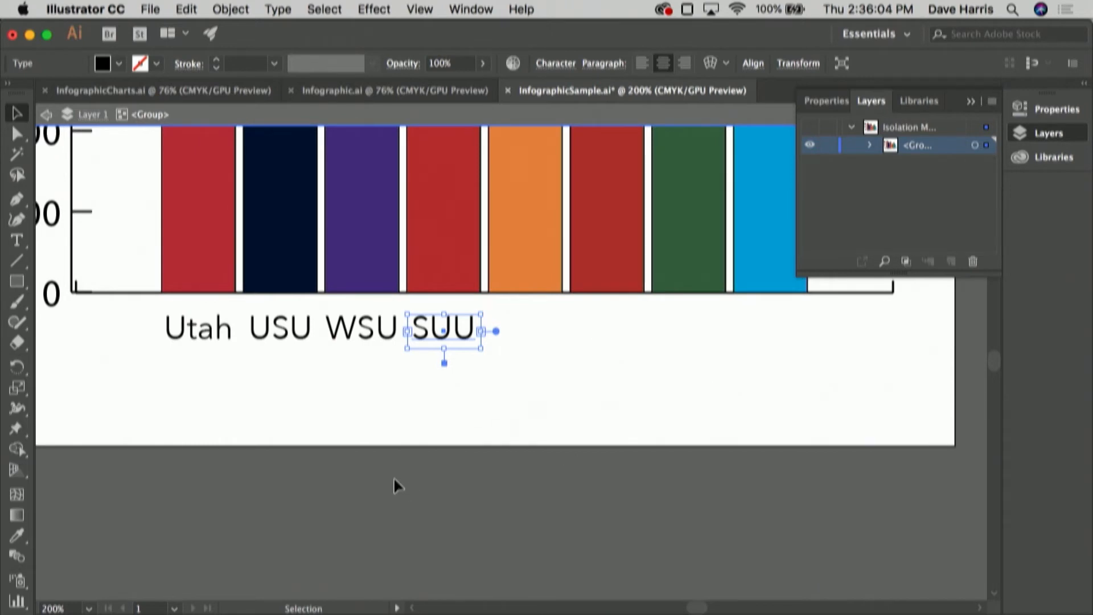
Copy all four college labels together so the duplicates line up beneath the remaining four columns
{"action": "left_click_drag", "start_coordinate": [465, 391], "coordinate": [544, 332]}
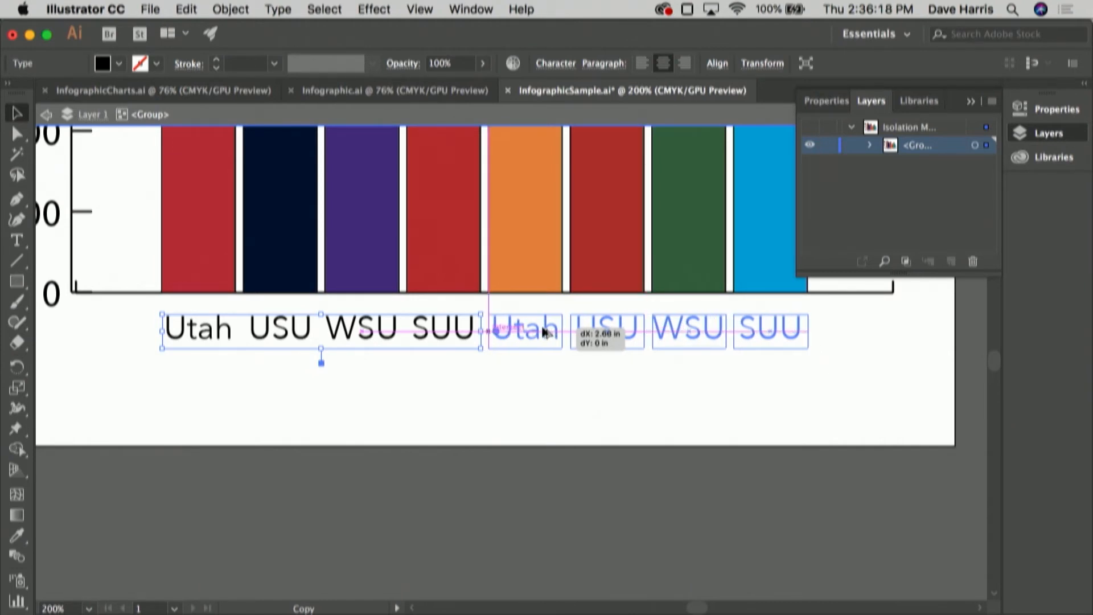
{"action": "left_click_drag", "start_coordinate": [544, 332], "coordinate": [544, 333]}
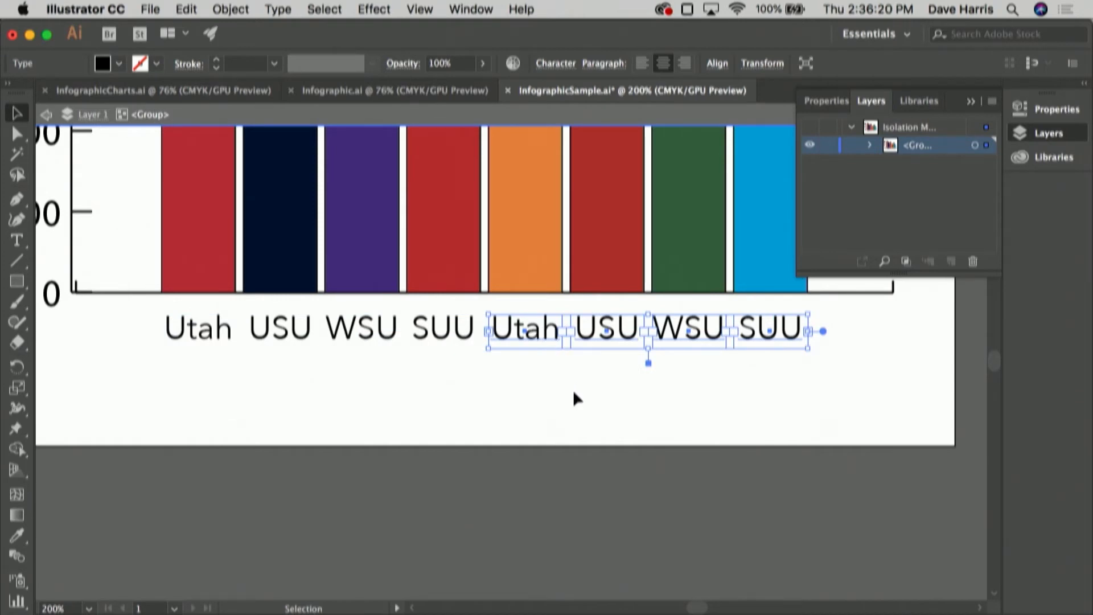
{"action": "left_click", "coordinate": [573, 390]}
Replace the copied Utah label beneath the orange column with Snow
{"action": "left_click", "coordinate": [541, 332]}
{"action": "double_click", "coordinate": [539, 332]}
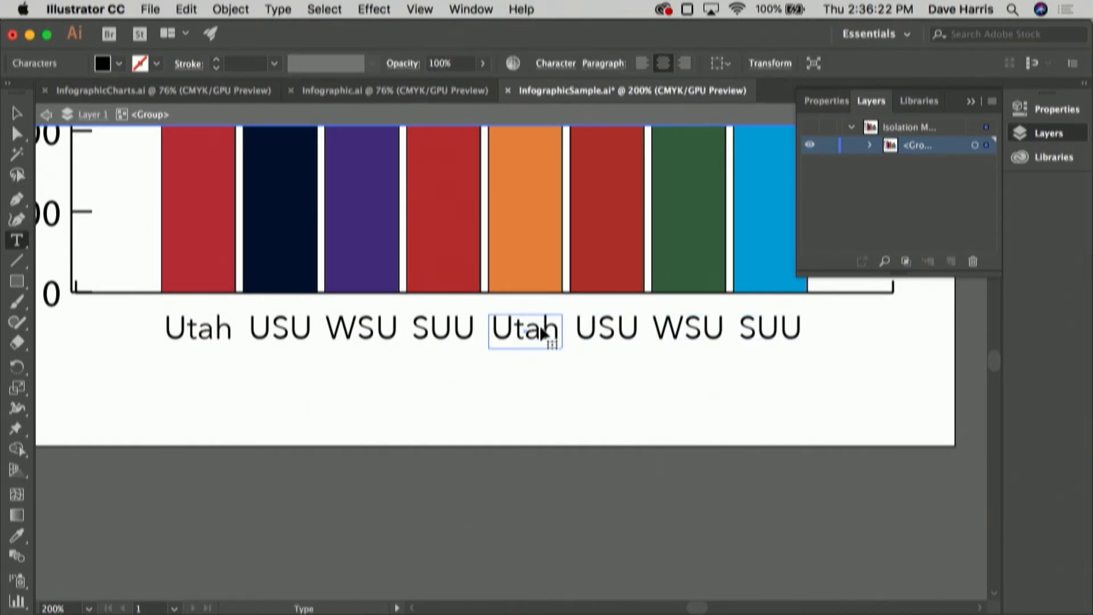
{"action": "double_click", "coordinate": [540, 332]}
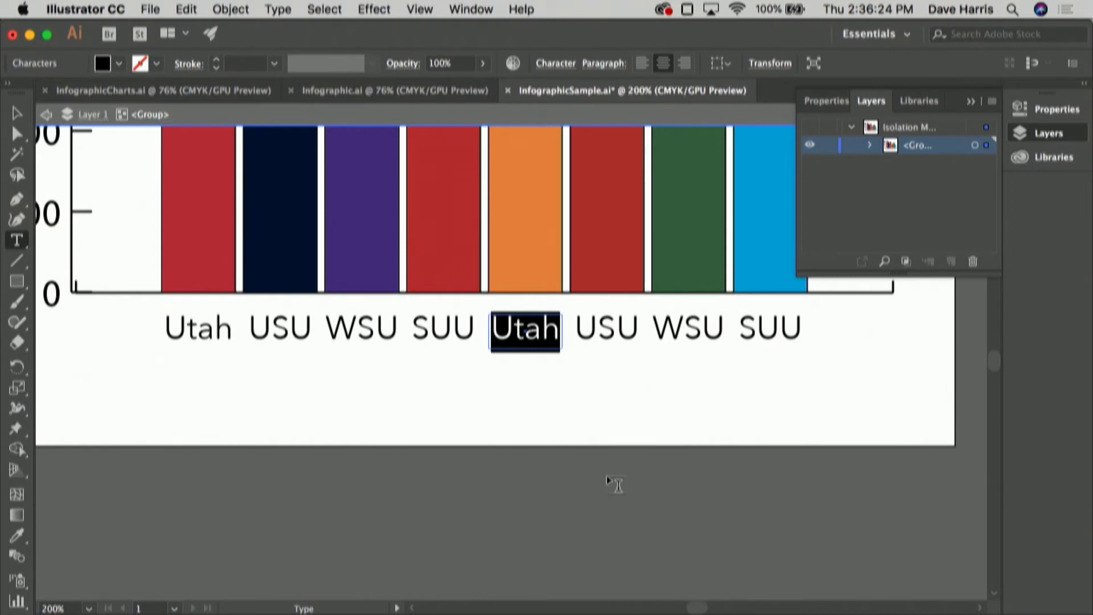
{"action": "type", "text": "Sno"}
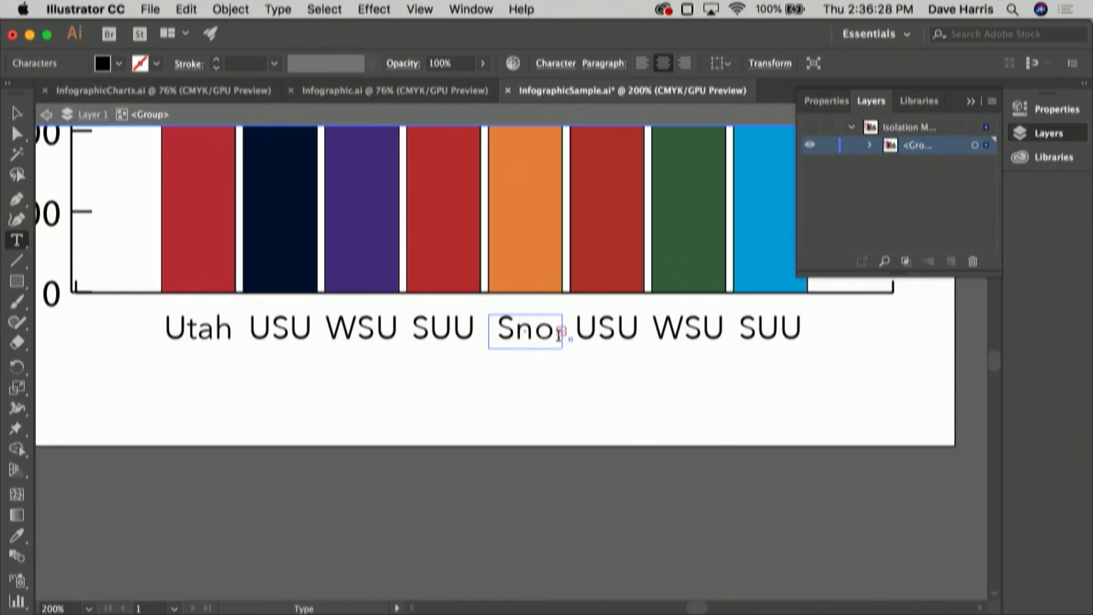
Replace the copied USU label beneath the sixth column with DSU
{"action": "double_click", "coordinate": [622, 327]}
{"action": "left_click", "coordinate": [622, 328]}
{"action": "double_click", "coordinate": [621, 327]}
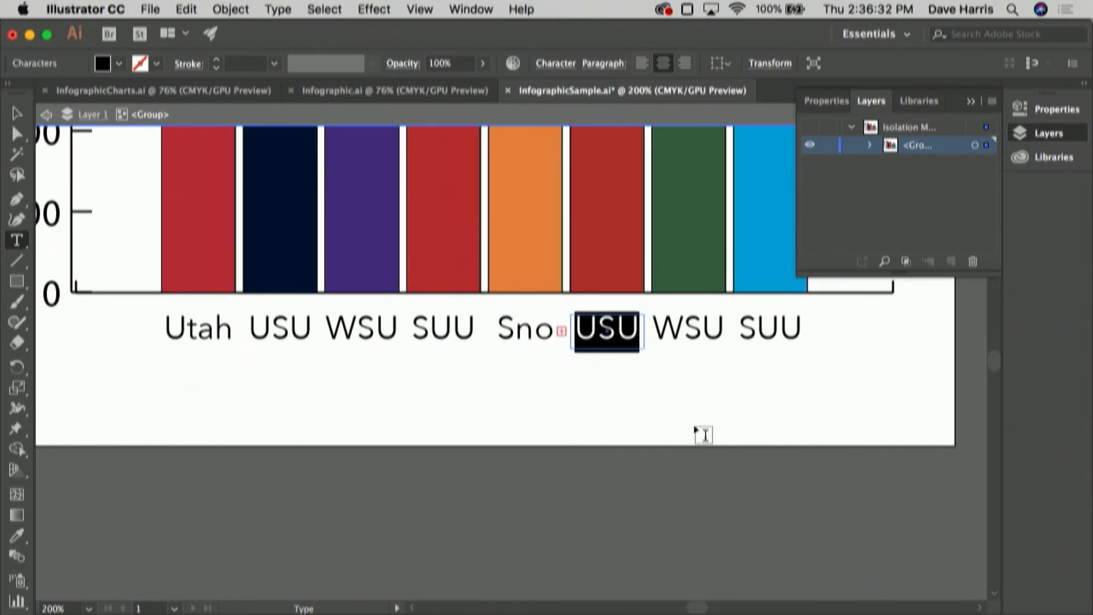
{"action": "type", "text": "DSU"}
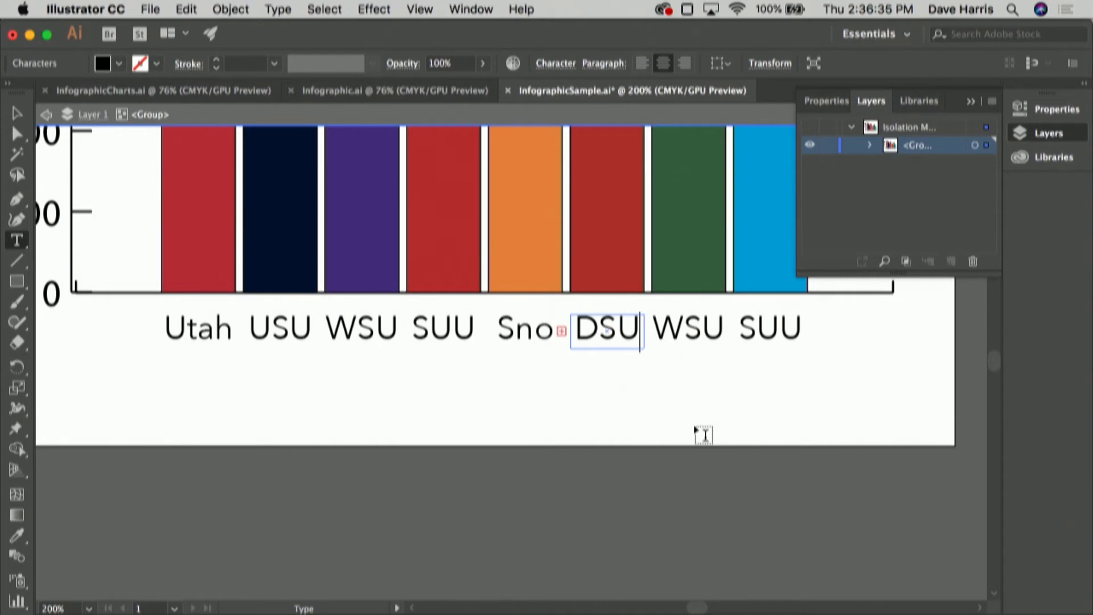
{"action": "key", "text": "Escape"}
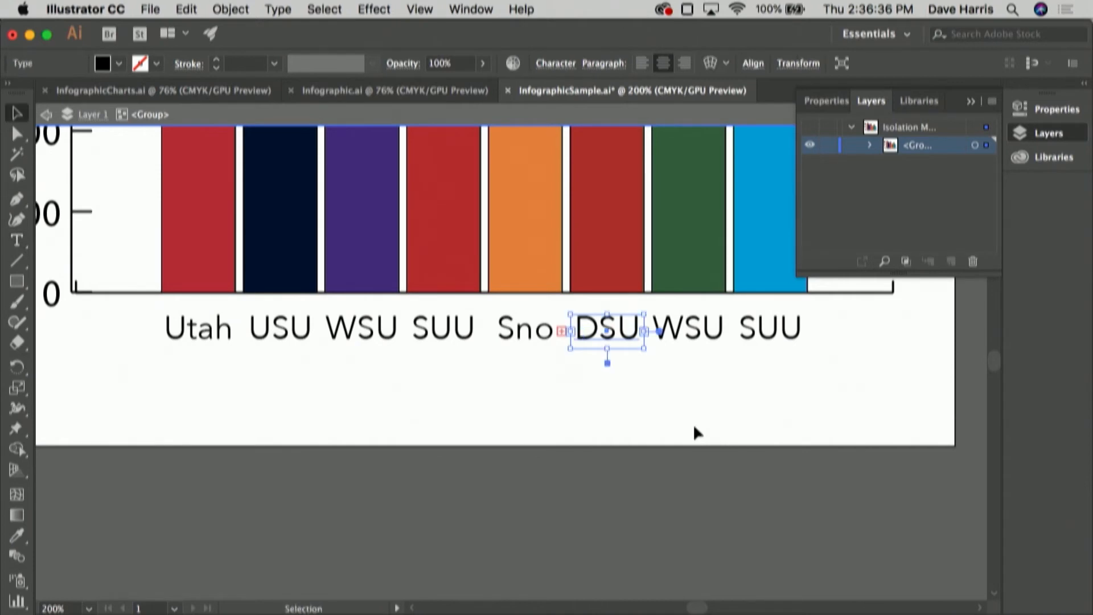
Change the label beneath the green column to UVU and the one beneath the light blue column to SLCC
{"action": "left_click", "coordinate": [706, 336]}
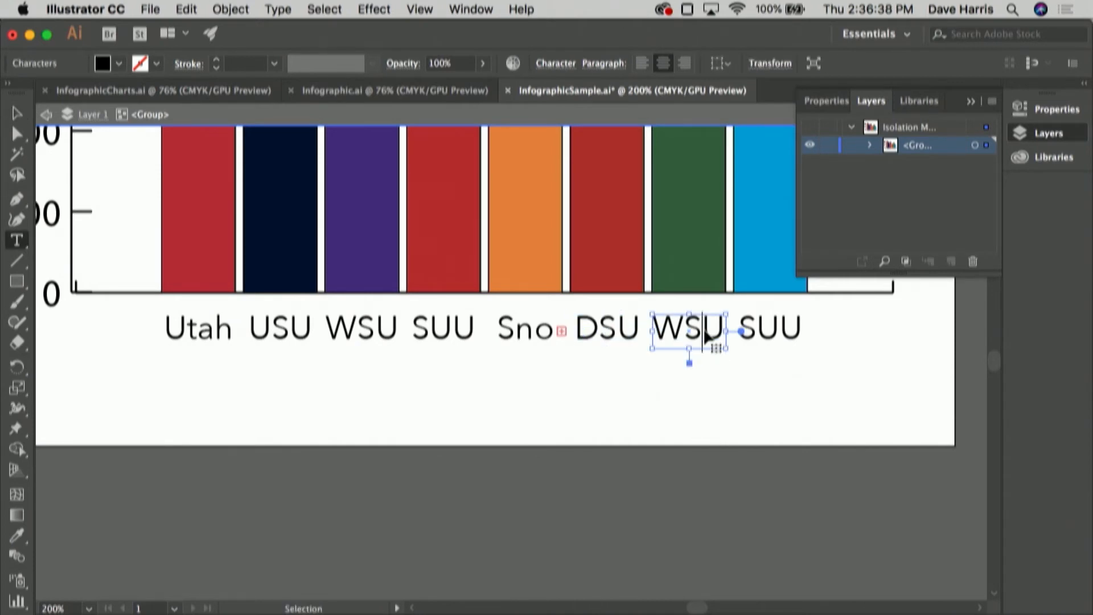
{"action": "left_click", "coordinate": [705, 329]}
{"action": "double_click", "coordinate": [704, 329]}
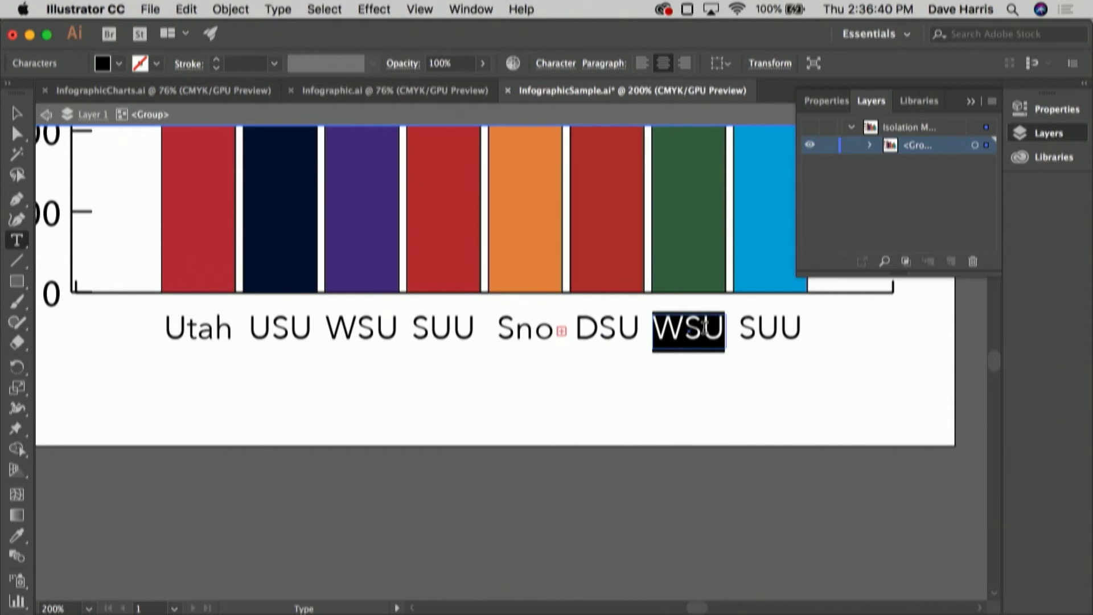
{"action": "type", "text": "UVU"}
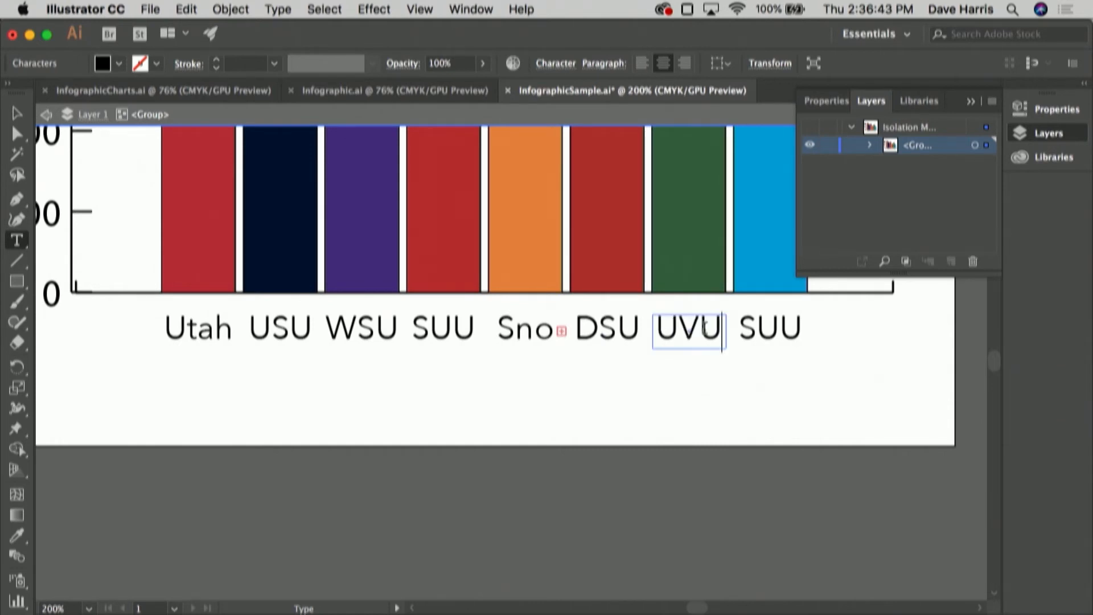
{"action": "double_click", "coordinate": [769, 328]}
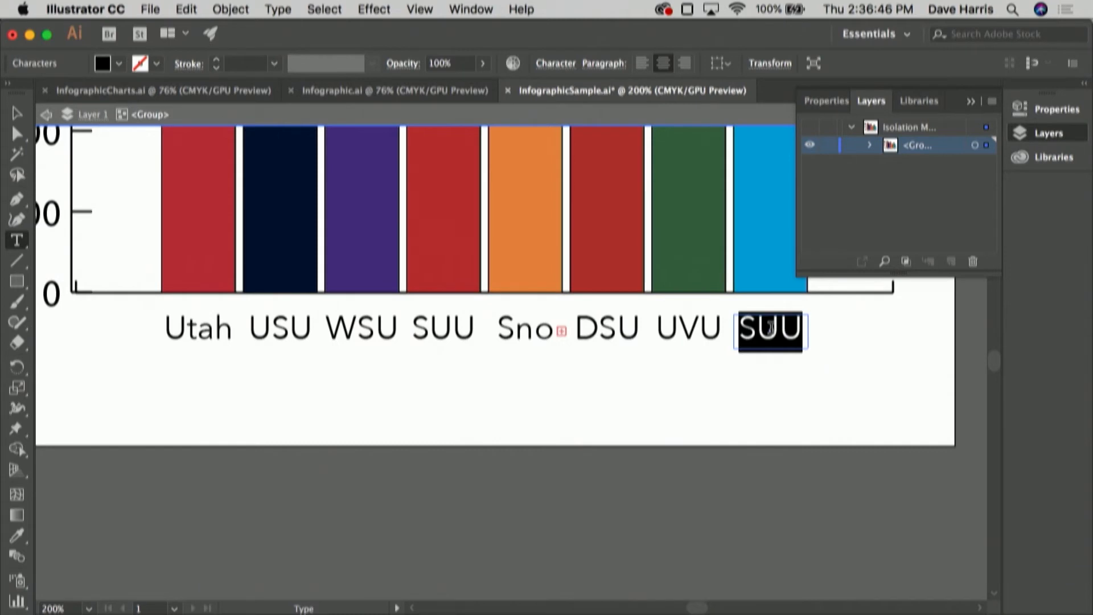
{"action": "type", "text": "SLC"}
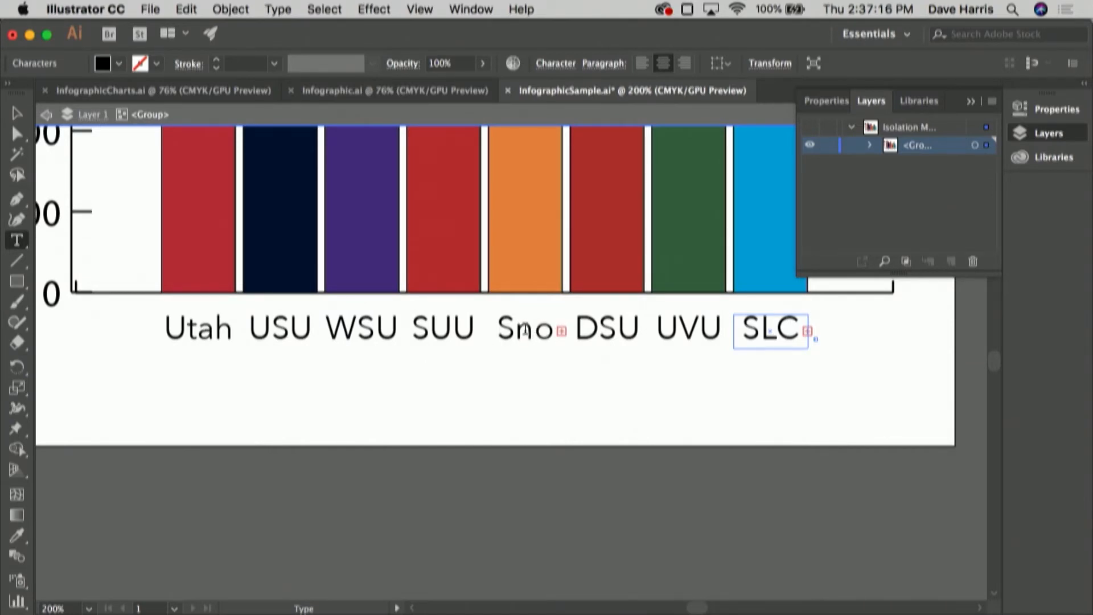
Widen the last label's text frame to fit SLCC and recentre it beneath the light blue column
{"action": "left_click", "coordinate": [17, 114]}
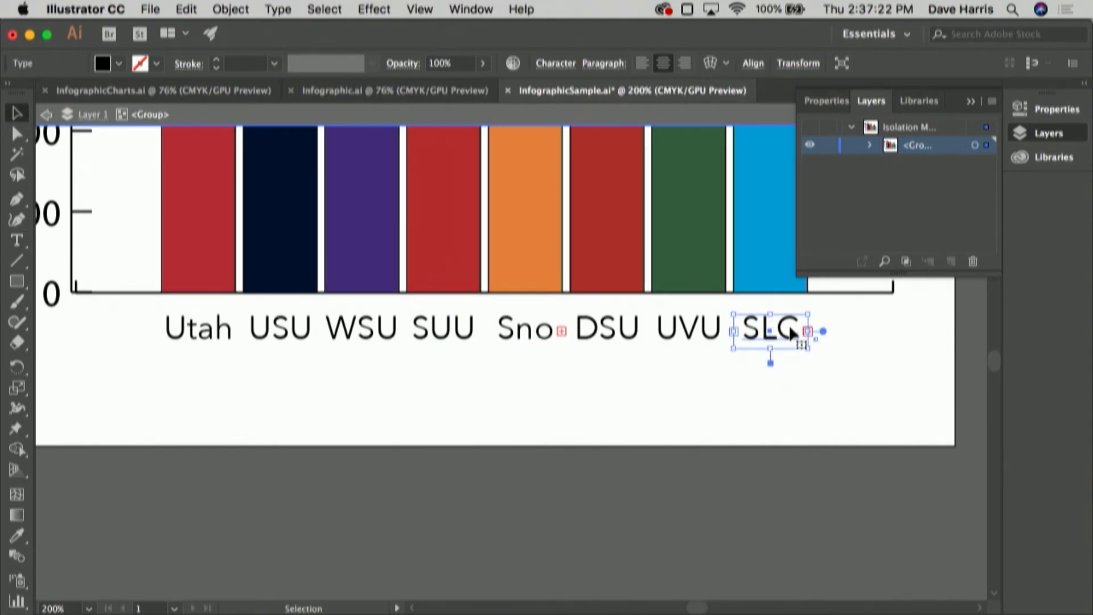
{"action": "left_click_drag", "start_coordinate": [808, 331], "coordinate": [816, 332]}
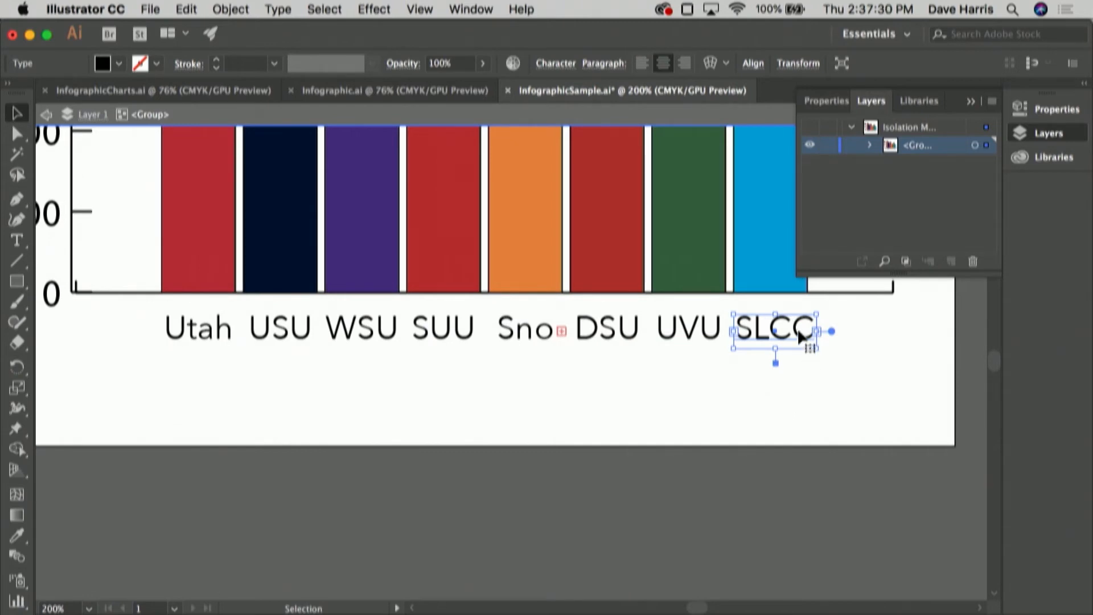
{"action": "left_click_drag", "start_coordinate": [798, 335], "coordinate": [796, 336]}
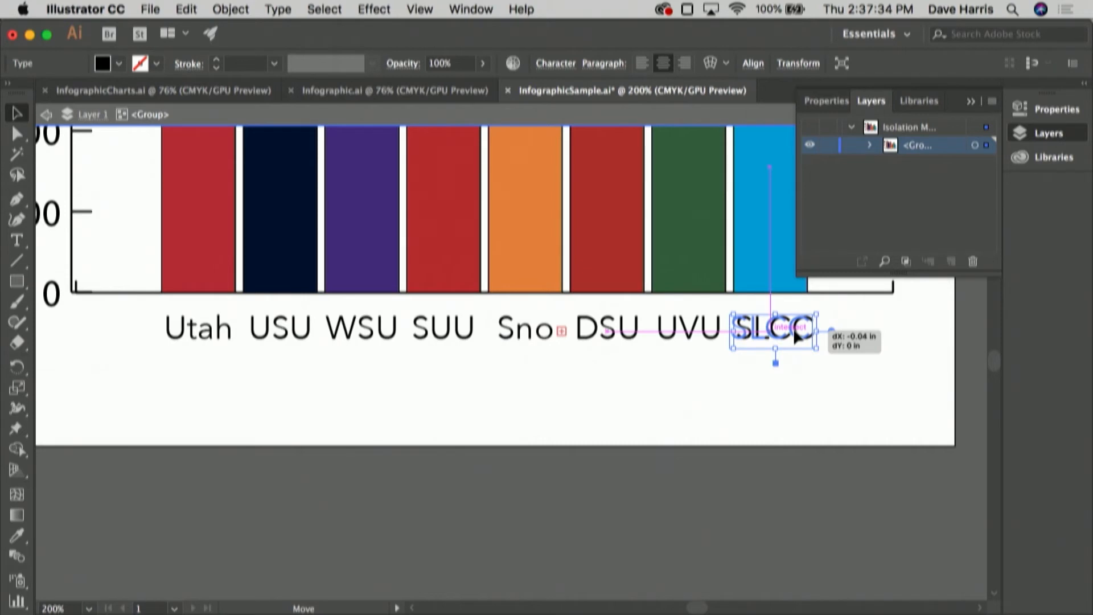
{"action": "left_click_drag", "start_coordinate": [797, 336], "coordinate": [796, 335]}
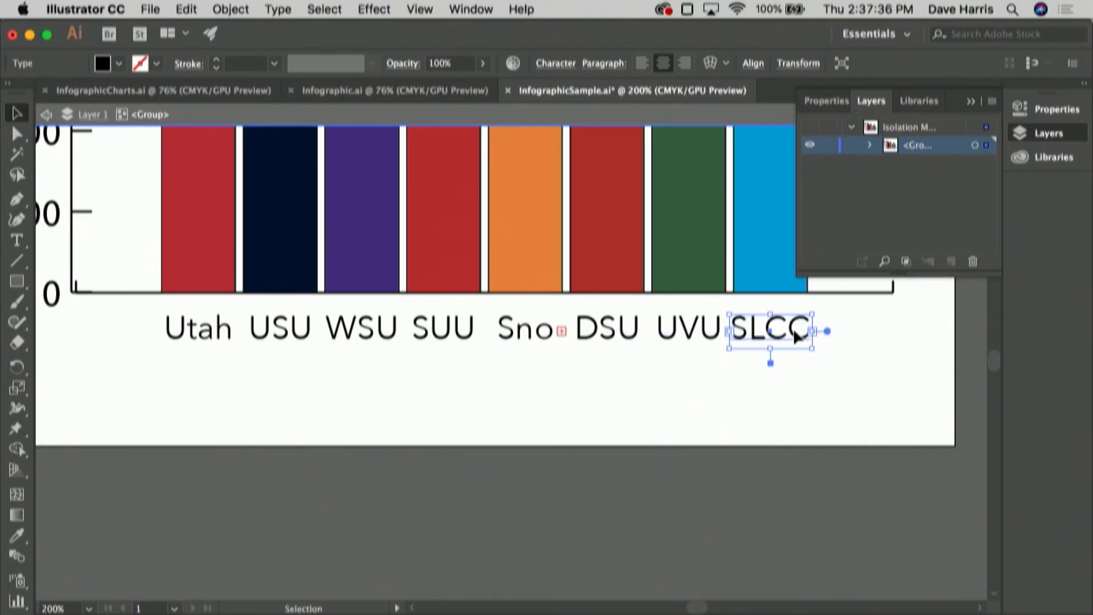
Widen the fifth label's text frame to fit Snow and recentre it beneath the orange column
{"action": "left_click", "coordinate": [548, 331]}
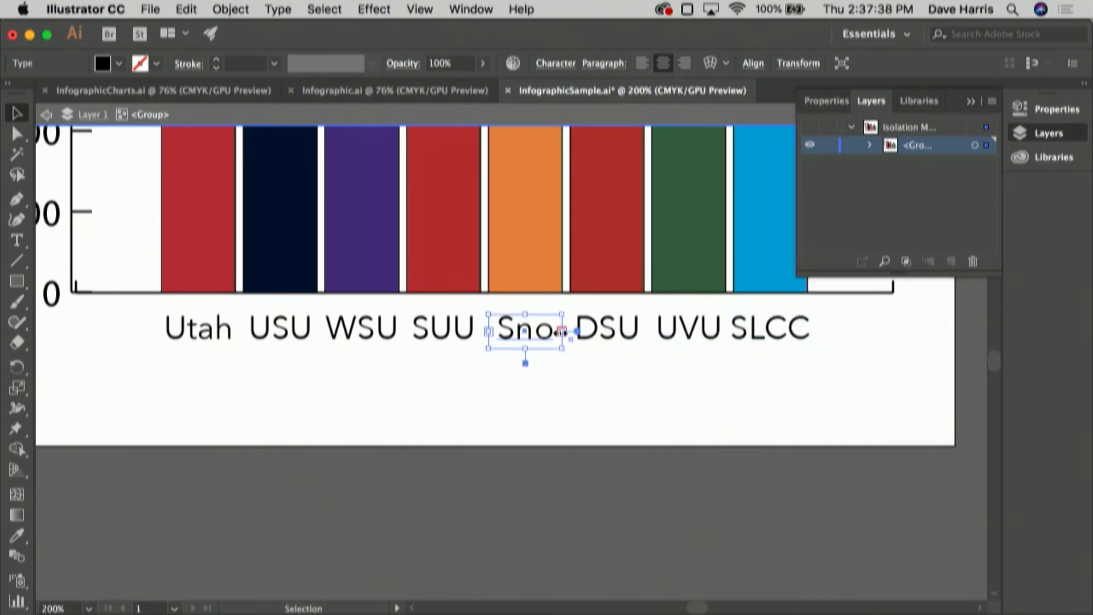
{"action": "left_click_drag", "start_coordinate": [561, 331], "coordinate": [570, 331]}
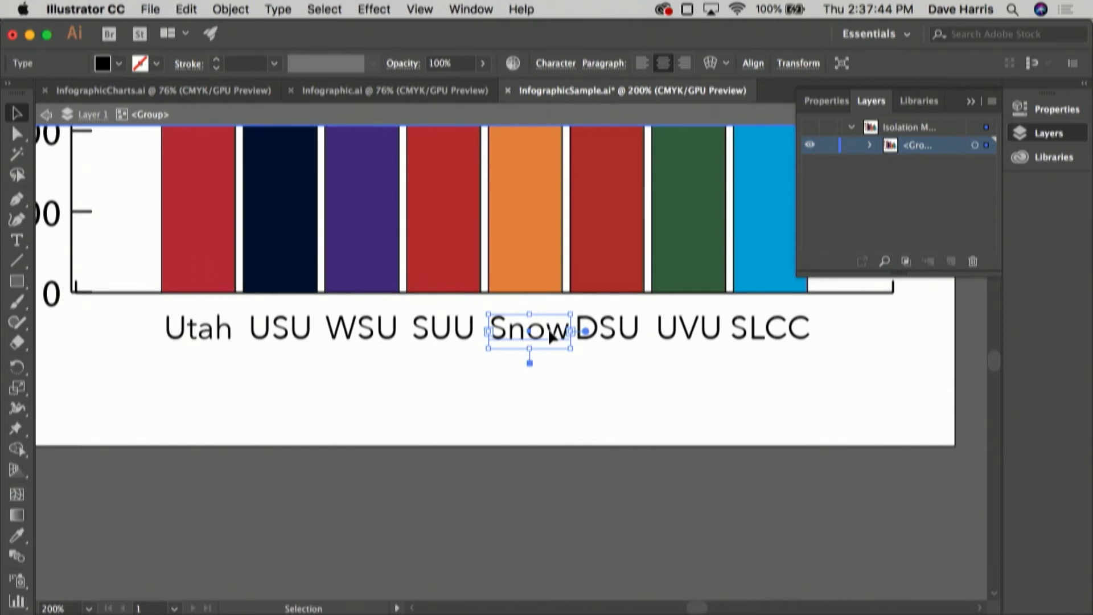
{"action": "left_click_drag", "start_coordinate": [550, 338], "coordinate": [548, 338]}
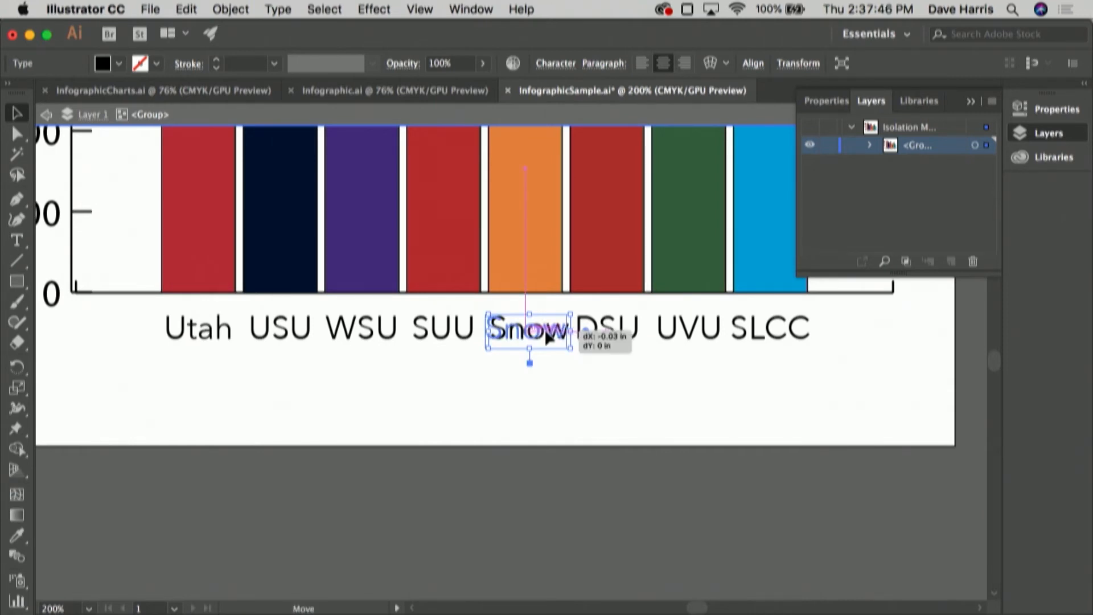
Nudge the Snow label slightly to centre it beneath the orange column, deselect it, and fit the whole artboard in view
{"action": "left_click_drag", "start_coordinate": [547, 337], "coordinate": [547, 338]}
{"action": "left_click", "coordinate": [565, 382]}
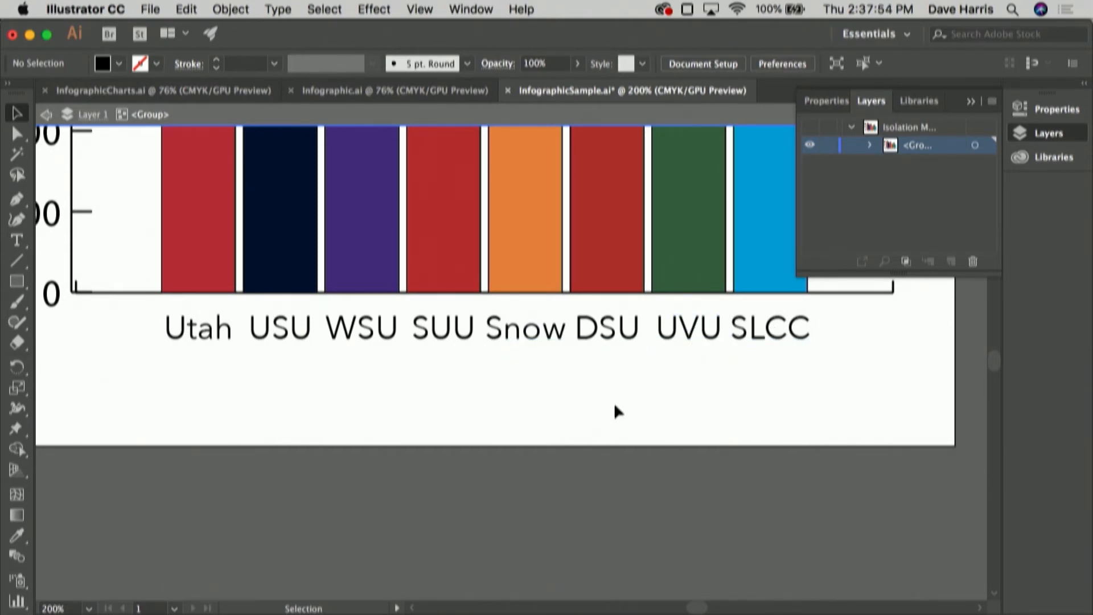
{"action": "key", "text": "super+0"}
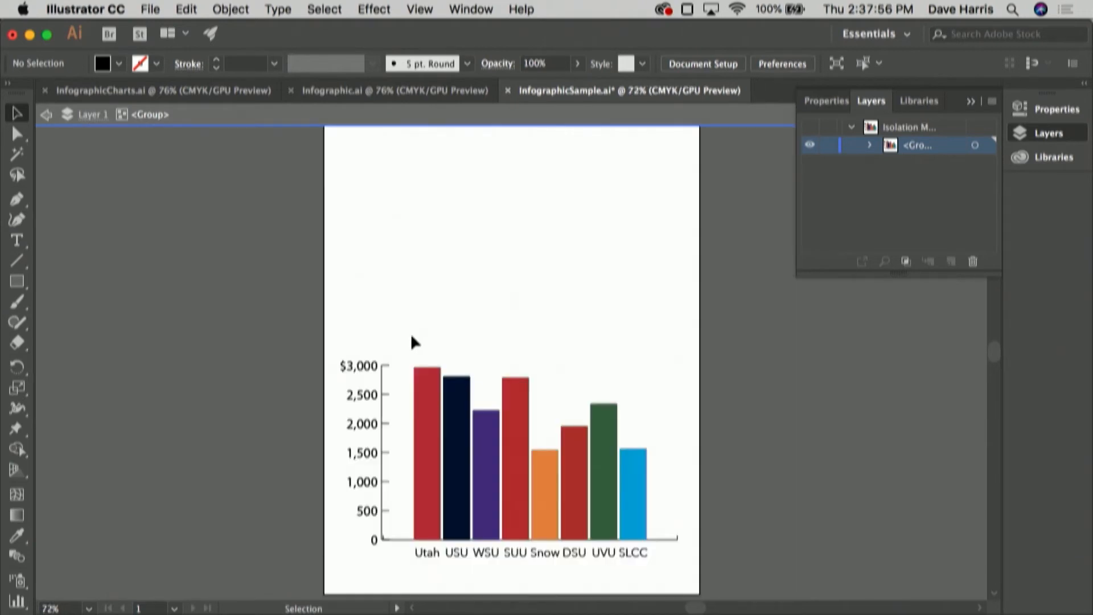
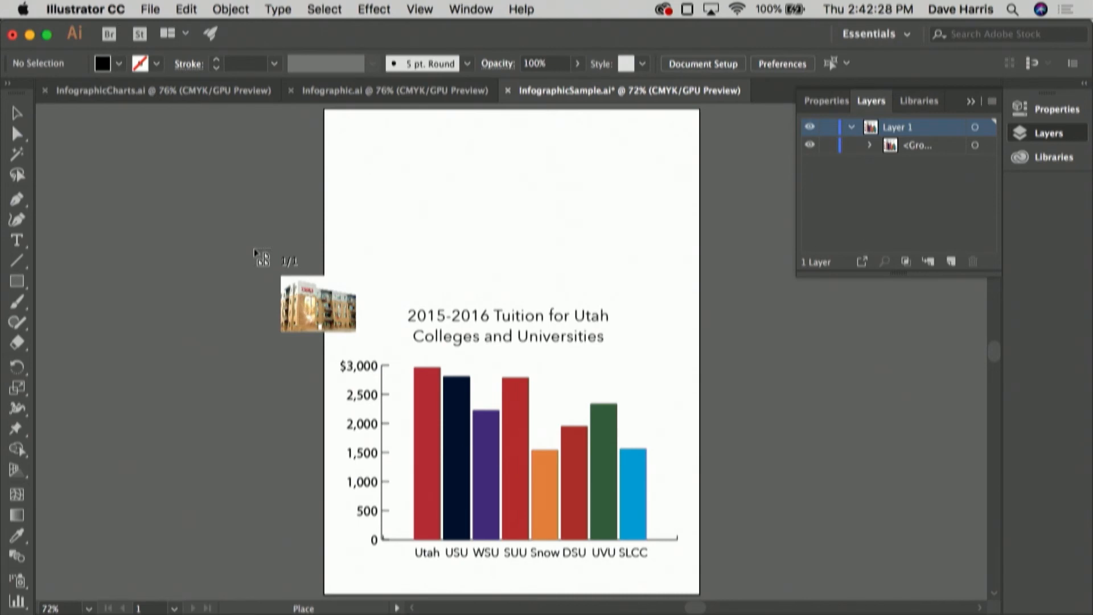
Place the DSU Dorm.png photo from the artboard's upper-left corner, covering its full height, about 15 in wide and 11.2 in high
{"action": "key", "text": "Escape"}
{"action": "key", "text": "super+minus"}
{"action": "key", "text": "super+minus"}
{"action": "key", "text": "super+minus"}
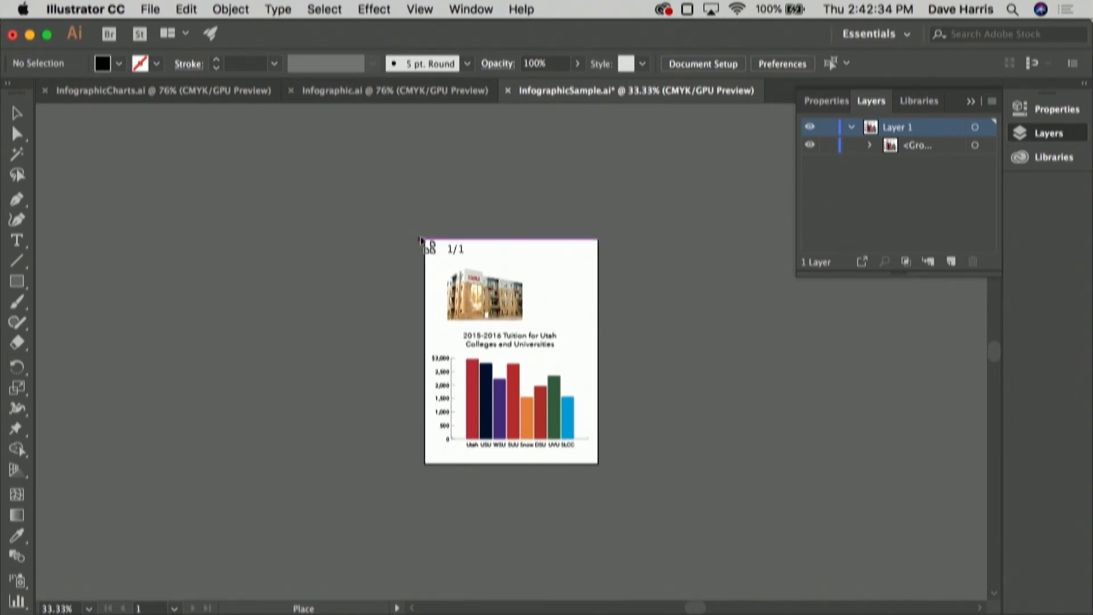
{"action": "left_click_drag", "start_coordinate": [421, 240], "coordinate": [737, 473]}
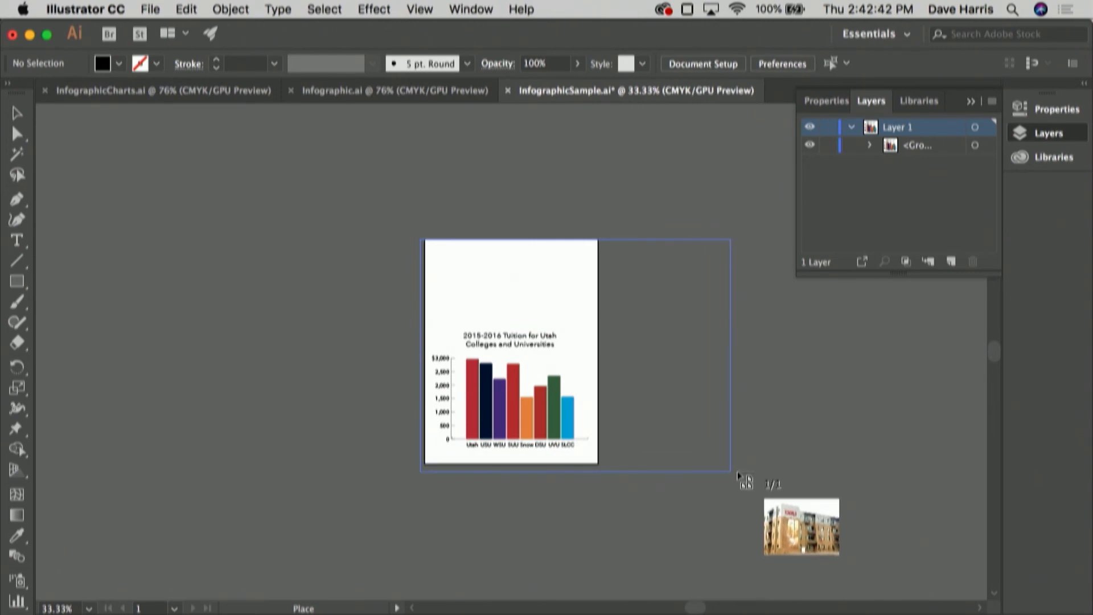
{"action": "mouse_move", "coordinate": [738, 474]}
{"action": "left_mouse_down"}
{"action": "mouse_move", "coordinate": [624, 495]}
{"action": "mouse_move", "coordinate": [591, 481]}
{"action": "mouse_move", "coordinate": [710, 413]}
{"action": "mouse_move", "coordinate": [722, 420]}
{"action": "mouse_move", "coordinate": [723, 344]}
{"action": "mouse_move", "coordinate": [706, 479]}
{"action": "mouse_move", "coordinate": [664, 491]}
{"action": "mouse_move", "coordinate": [655, 474]}
{"action": "mouse_move", "coordinate": [627, 497]}
{"action": "mouse_move", "coordinate": [727, 478]}
{"action": "left_mouse_up"}
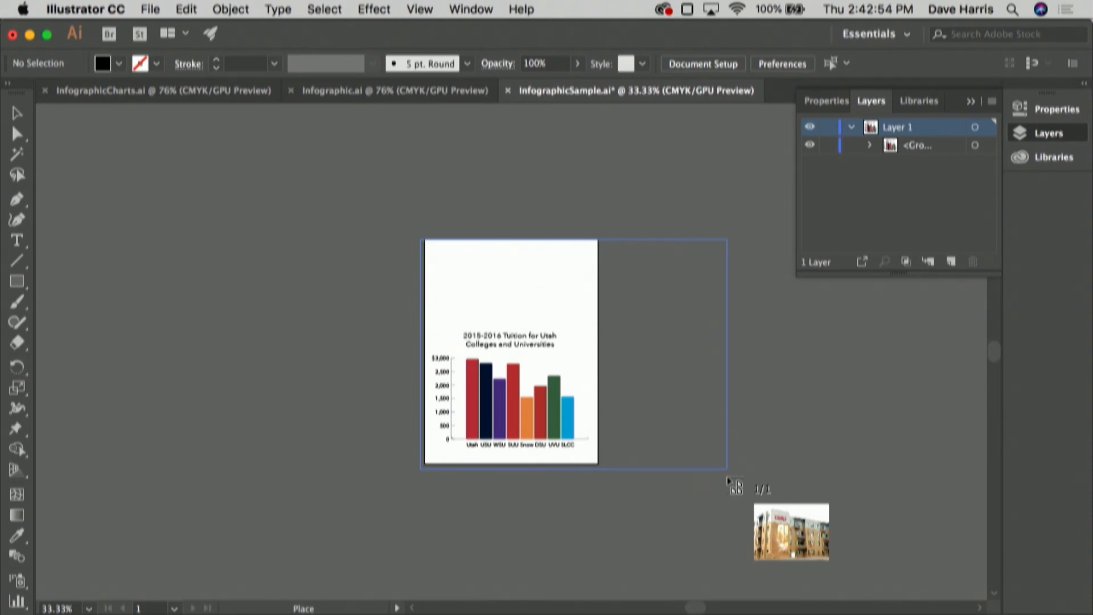
{"action": "left_click_drag", "start_coordinate": [727, 479], "coordinate": [727, 477]}
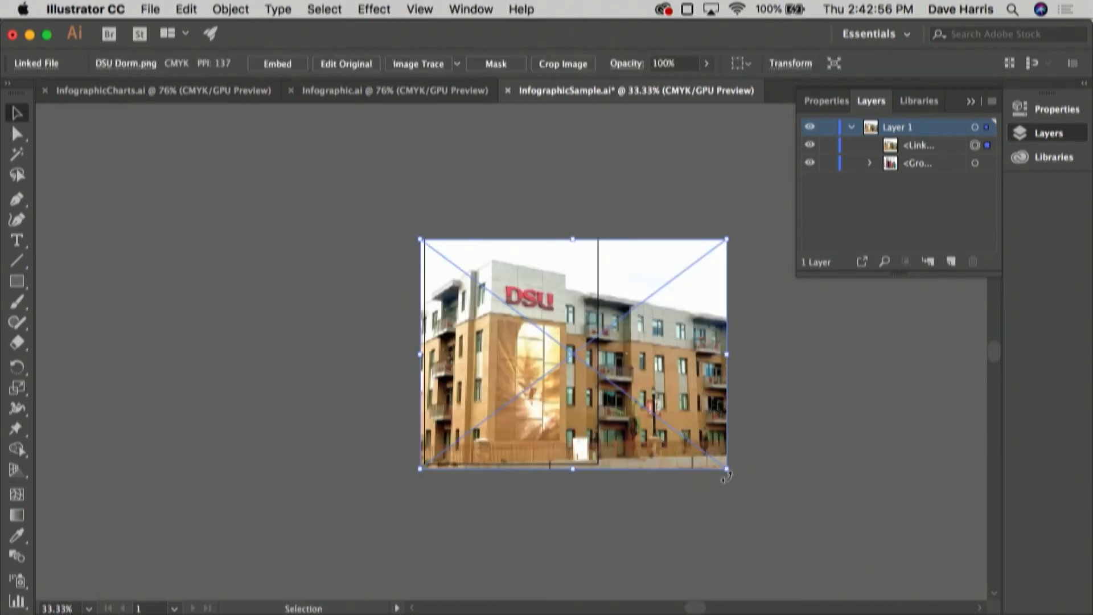
Shift the photo horizontally so the DSU sign sits near the artboard's left edge and the image still covers the page
{"action": "key", "text": "super+0"}
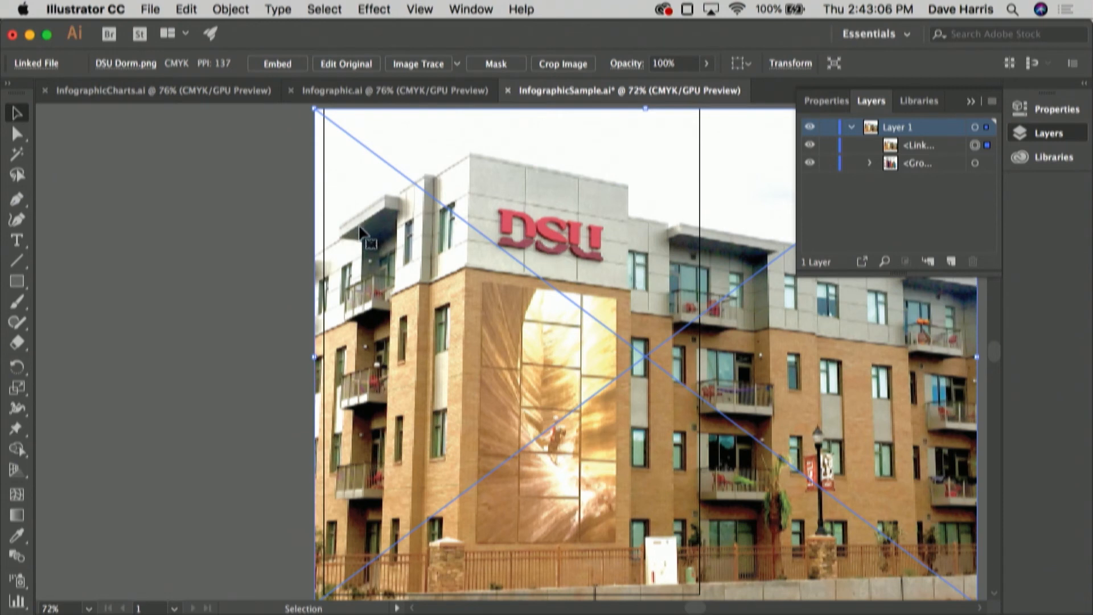
{"action": "left_click_drag", "start_coordinate": [529, 305], "coordinate": [405, 308]}
{"action": "left_click", "coordinate": [404, 307], "text": "shift"}
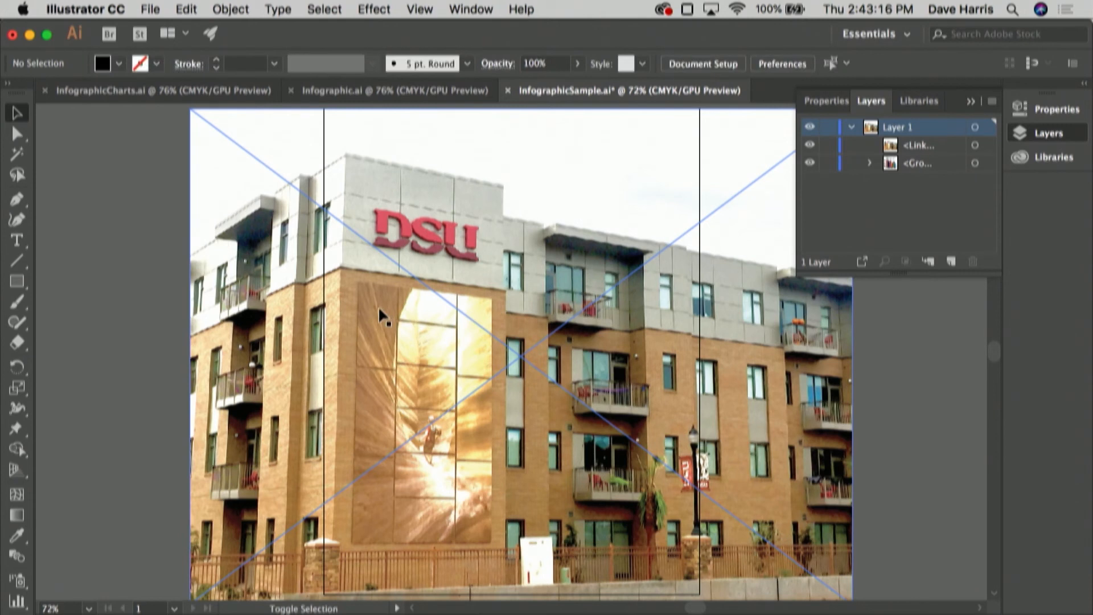
{"action": "left_click_drag", "start_coordinate": [412, 306], "coordinate": [394, 309]}
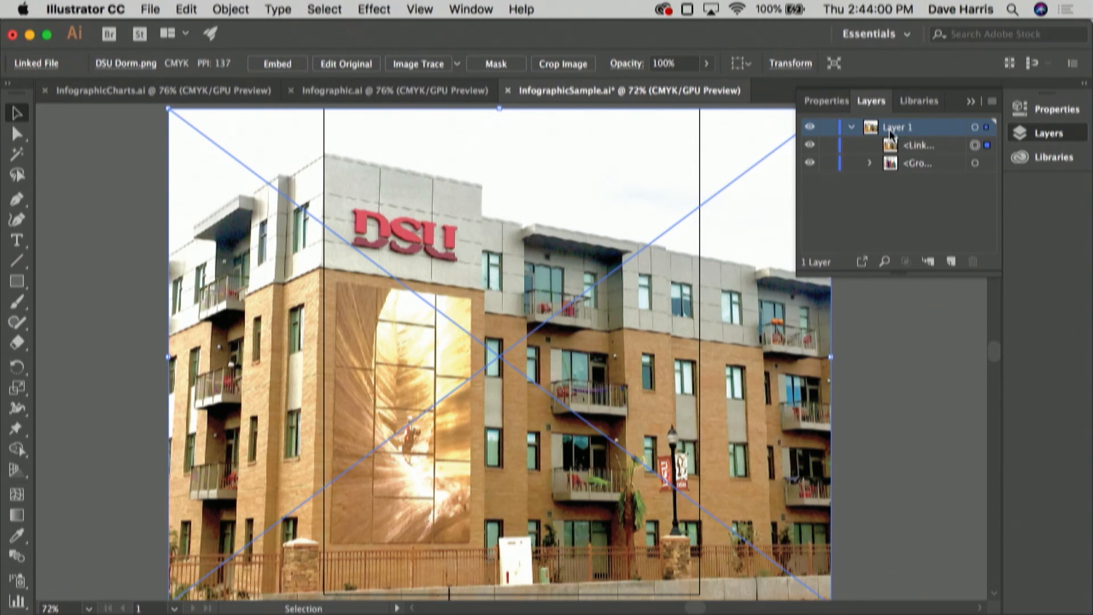
Stack the chart group above the linked photo and set the photo's opacity to 50%
{"action": "mouse_move", "coordinate": [911, 147]}
{"action": "left_mouse_down"}
{"action": "mouse_move", "coordinate": [917, 179]}
{"action": "mouse_move", "coordinate": [918, 163]}
{"action": "left_mouse_up"}
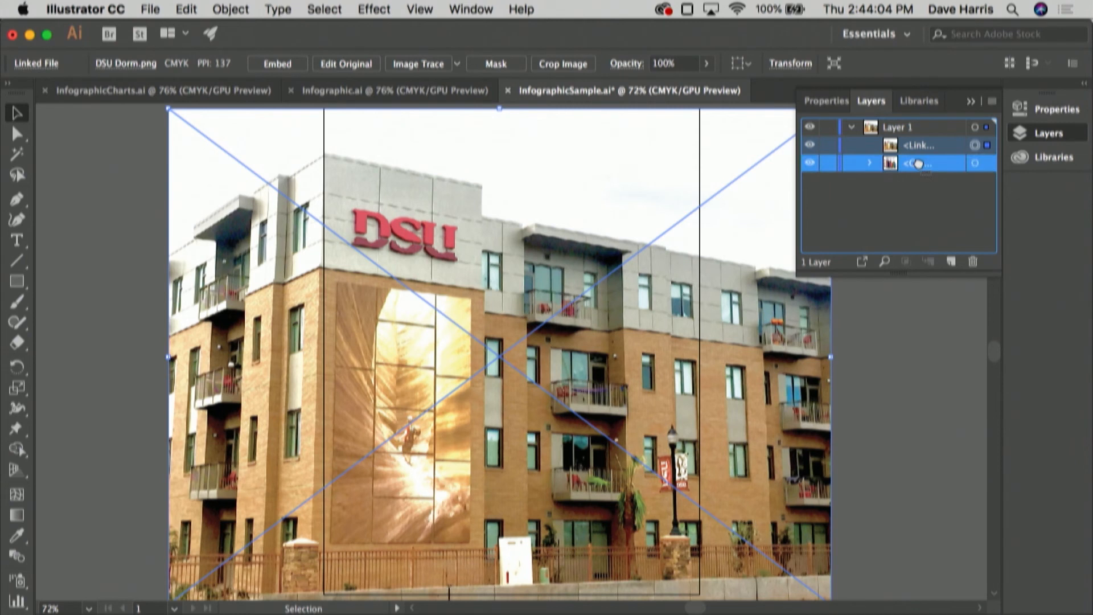
{"action": "left_click_drag", "start_coordinate": [918, 163], "coordinate": [921, 171]}
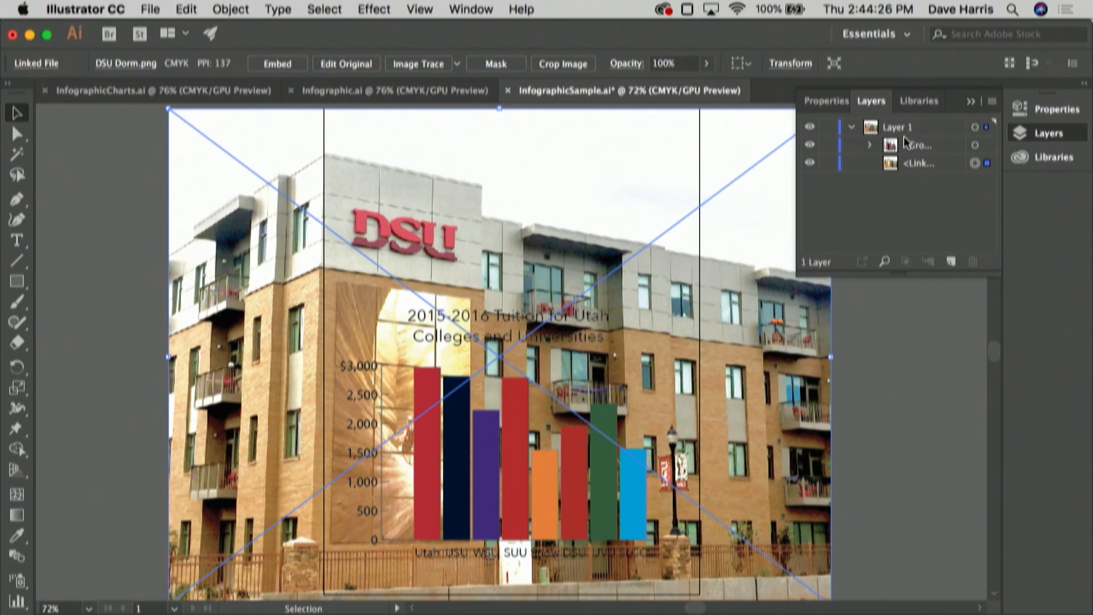
{"action": "left_click", "coordinate": [1065, 110]}
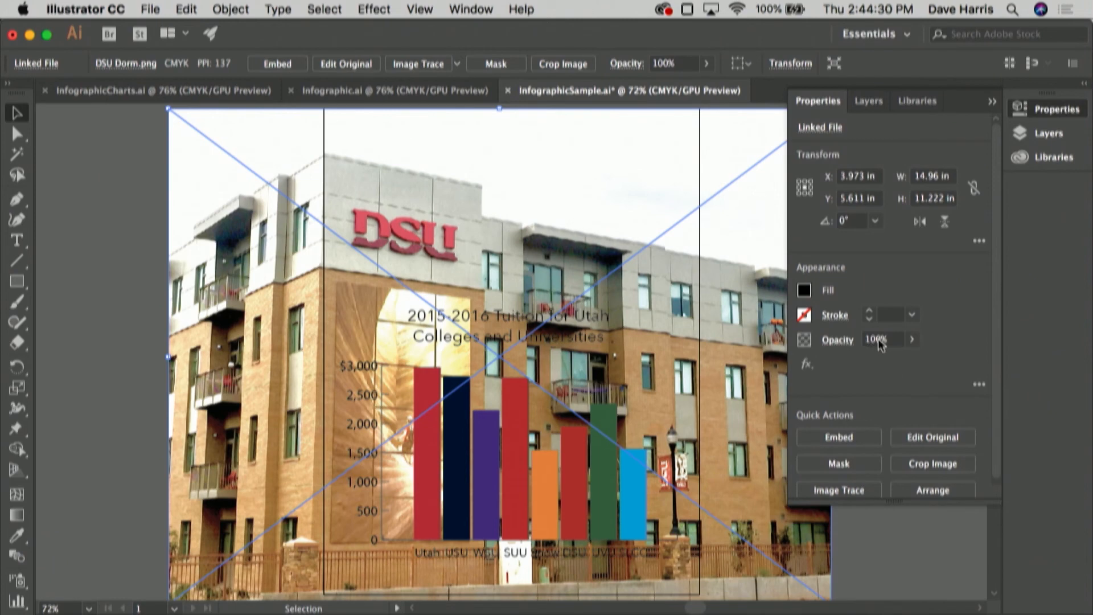
{"action": "left_click", "coordinate": [911, 339]}
{"action": "left_click_drag", "start_coordinate": [908, 361], "coordinate": [880, 367]}
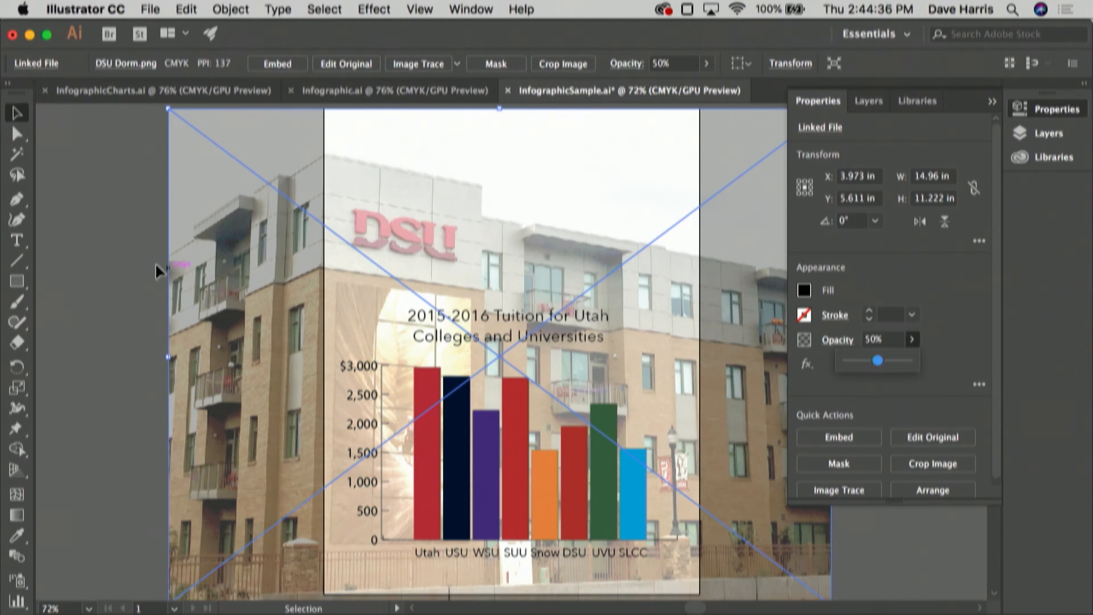
{"action": "left_click", "coordinate": [118, 225]}
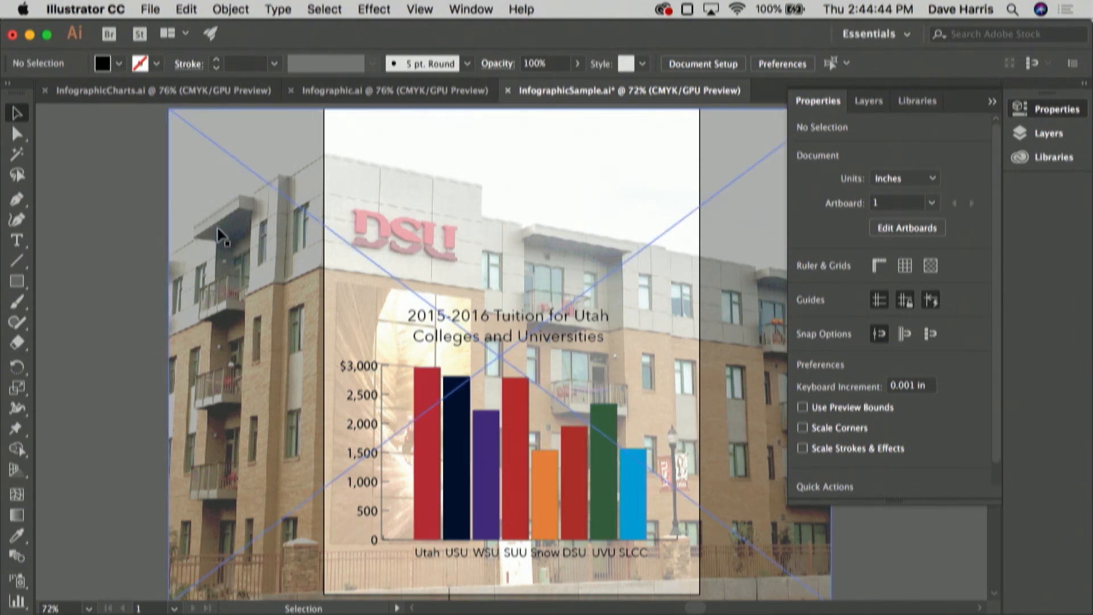
Lock the linked background photo within Layer 1
{"action": "left_click", "coordinate": [188, 159]}
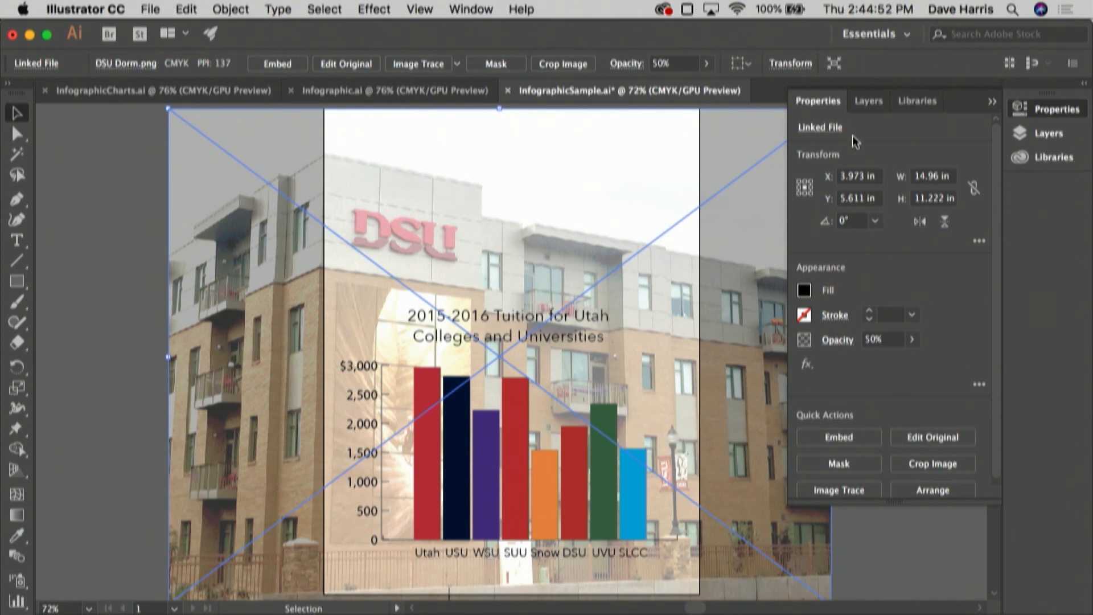
{"action": "left_click", "coordinate": [869, 103]}
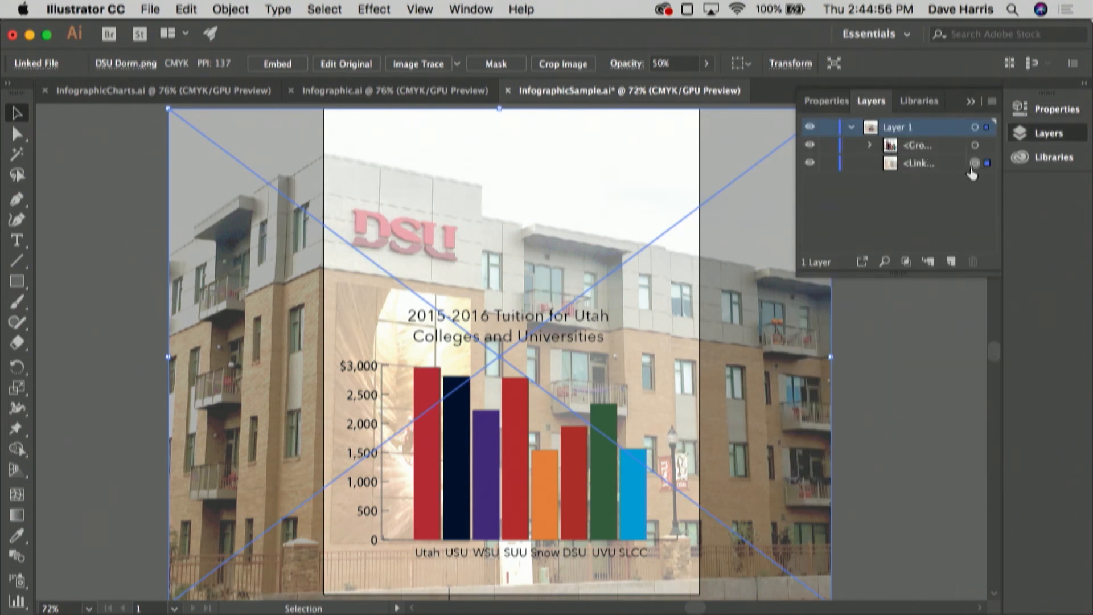
{"action": "left_click", "coordinate": [828, 164]}
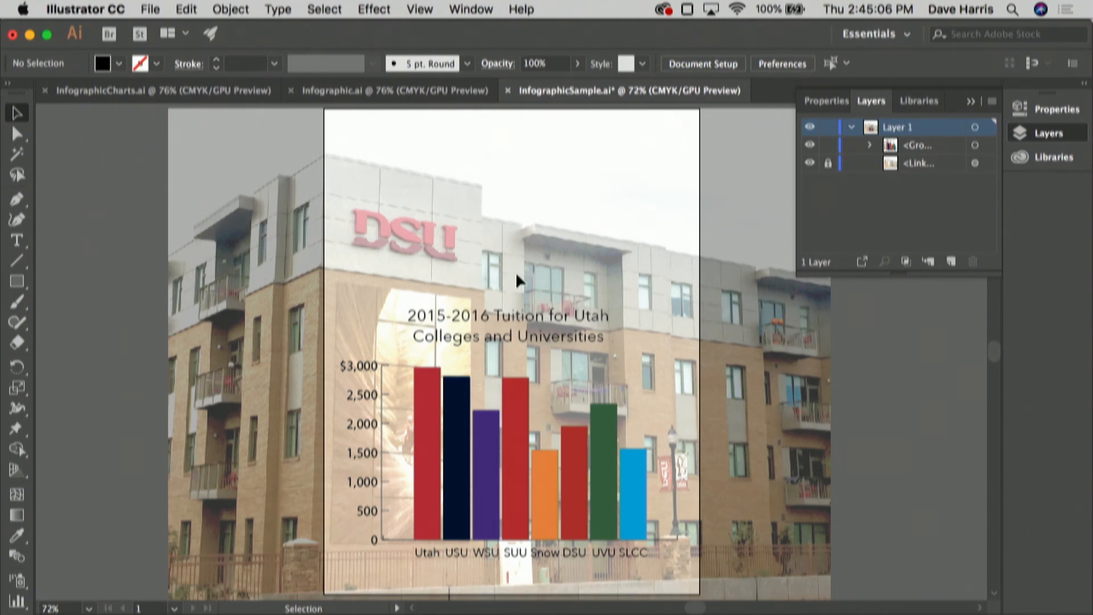
Review the InfographicCharts.ai and Infographic.ai documents for reference and return to InfographicSample.ai
{"action": "left_click", "coordinate": [210, 90]}
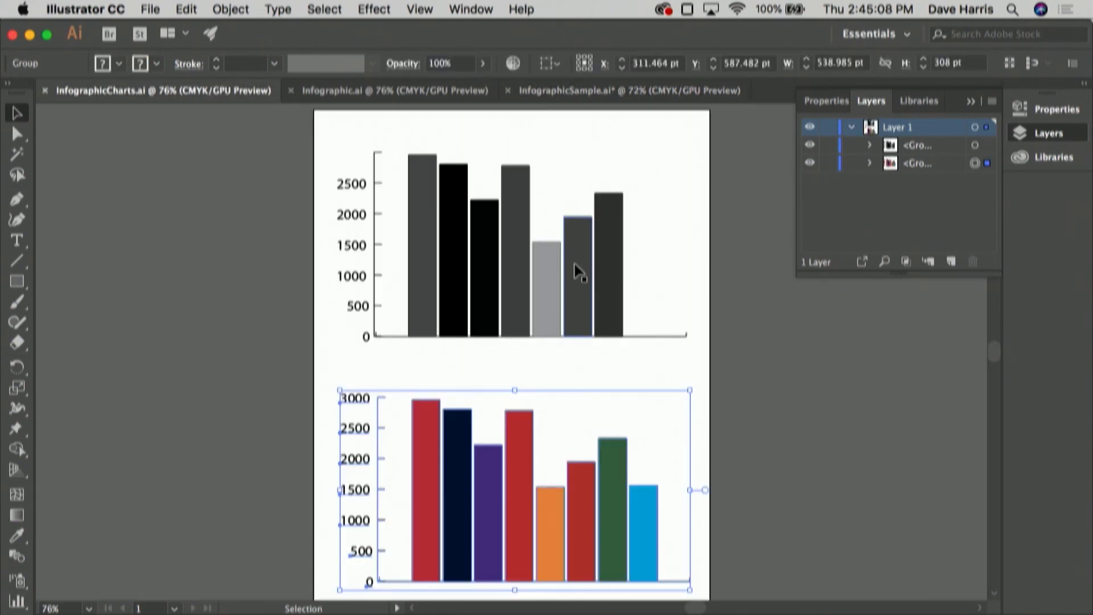
{"action": "left_click", "coordinate": [405, 91]}
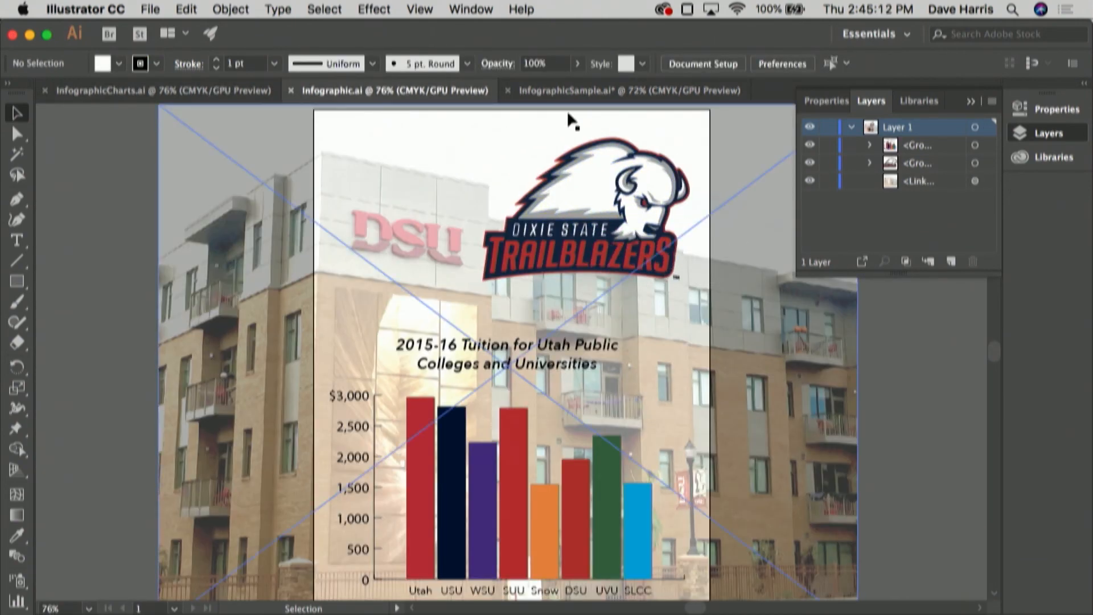
{"action": "left_click", "coordinate": [592, 91]}
Switch to Safari and load the umac.dixie.edu website
{"action": "key", "text": "super+Tab"}
{"action": "key", "text": "super+Tab"}
{"action": "key", "text": "super+Tab"}
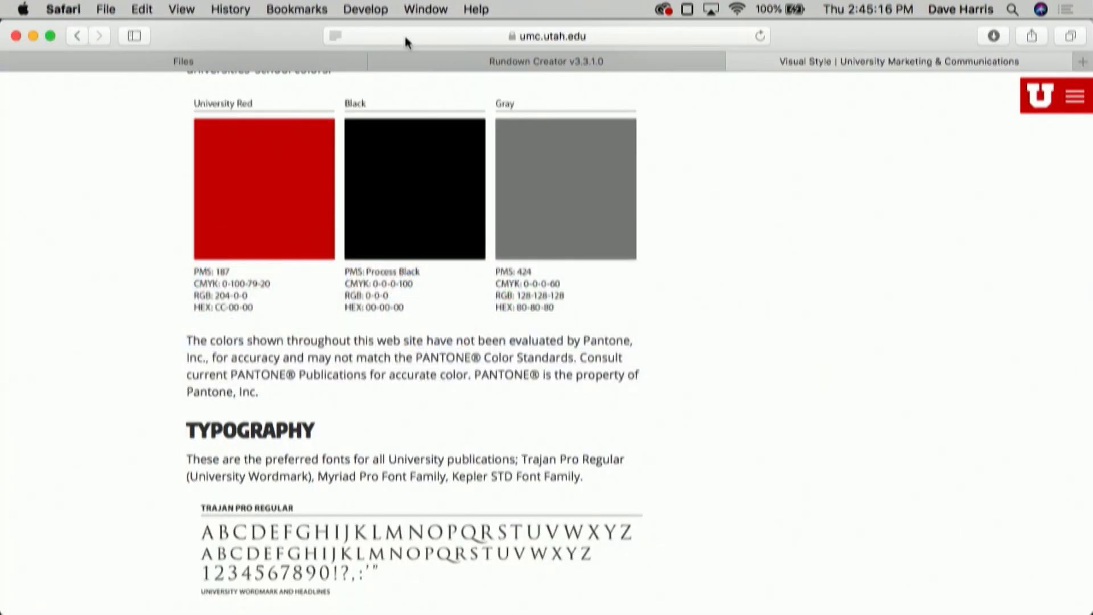
{"action": "left_click", "coordinate": [562, 37]}
{"action": "type", "text": "umac"}
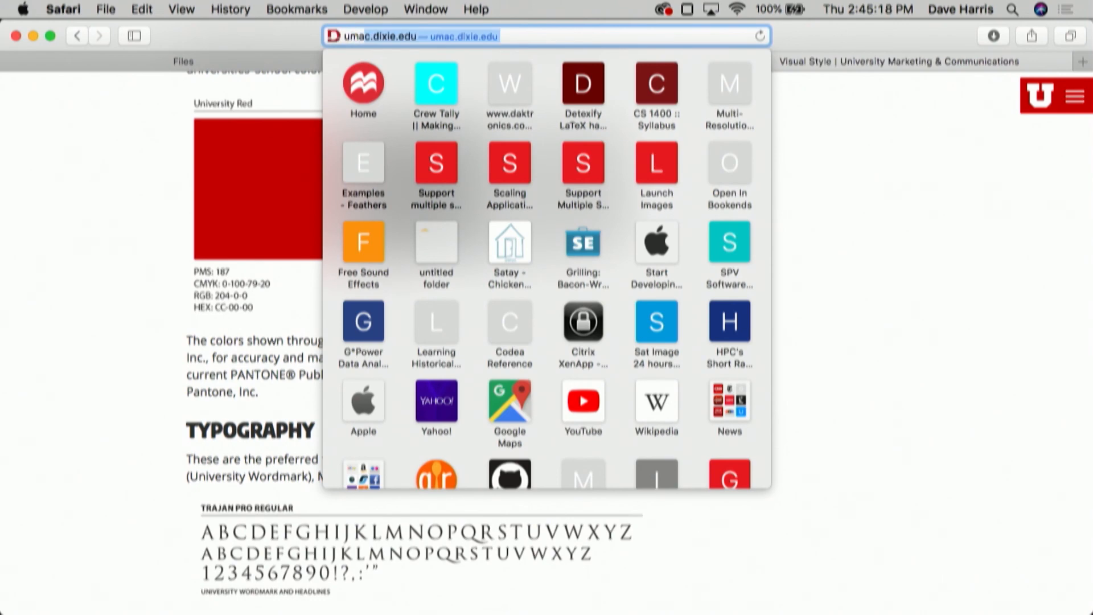
{"action": "key", "text": "Return"}
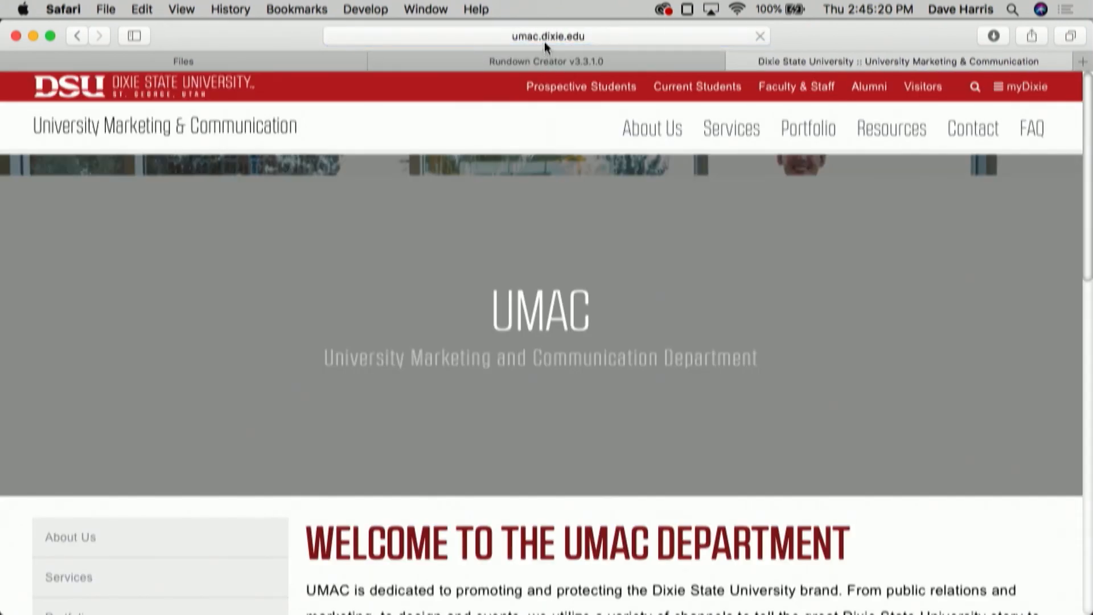
Open the Logos page from the site's Resources under Creative & Visual Services
{"action": "scroll", "coordinate": [356, 320], "scroll_direction": "down", "scroll_amount": 10}
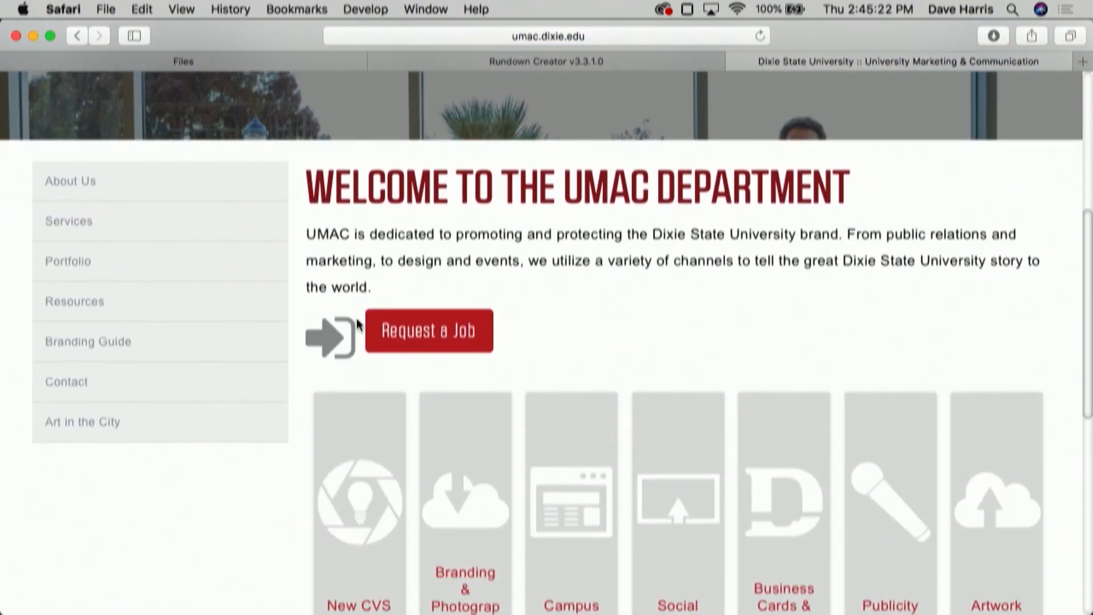
{"action": "left_click", "coordinate": [95, 306]}
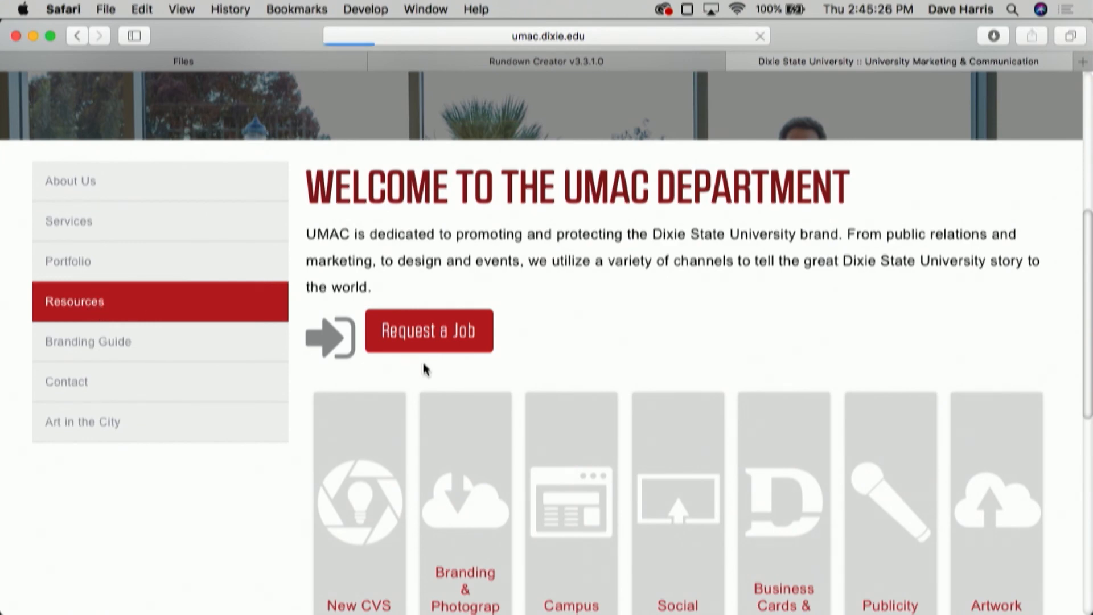
{"action": "scroll", "coordinate": [666, 443], "scroll_direction": "down", "scroll_amount": 5}
{"action": "scroll", "coordinate": [666, 447], "scroll_direction": "down", "scroll_amount": 5}
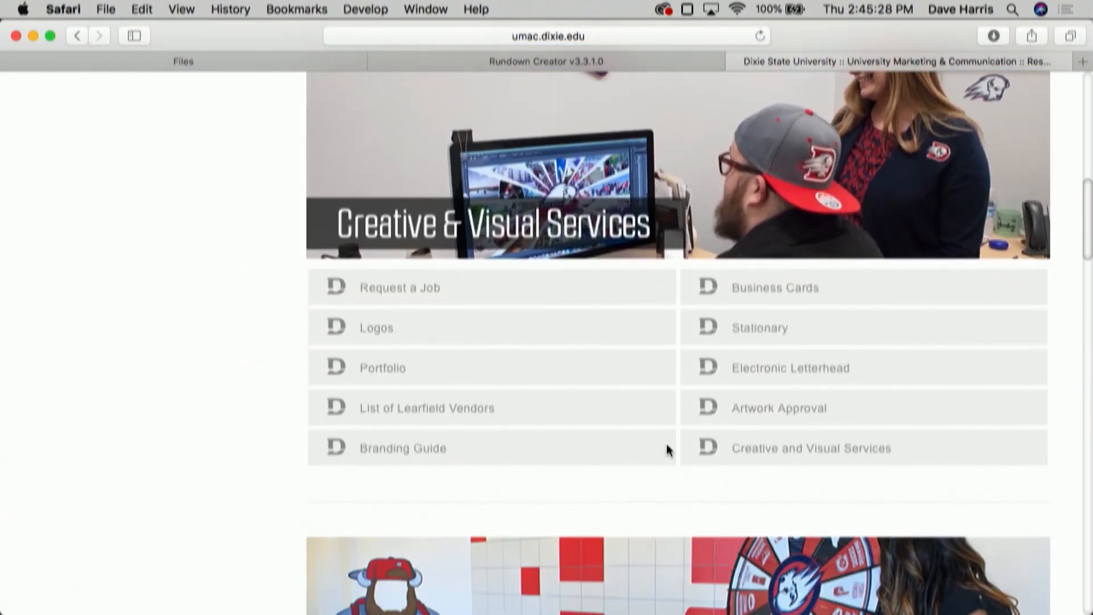
{"action": "left_click", "coordinate": [386, 156]}
{"action": "scroll", "coordinate": [672, 525], "scroll_direction": "down", "scroll_amount": 15}
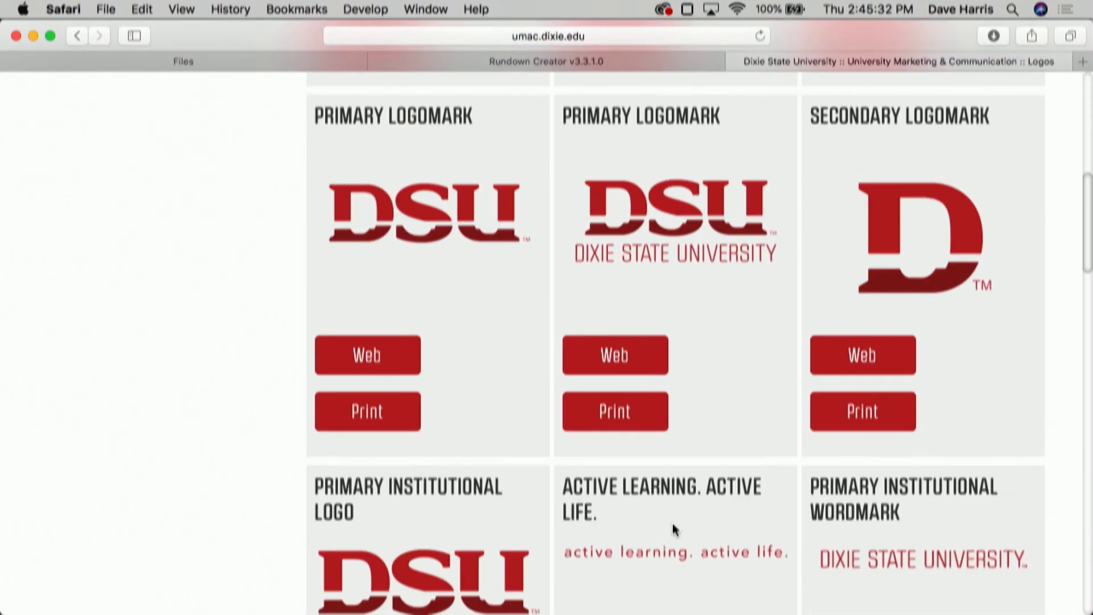
Download the print version of the primary athletic mark from the Athletic Logos section
{"action": "scroll", "coordinate": [672, 524], "scroll_direction": "down", "scroll_amount": 2}
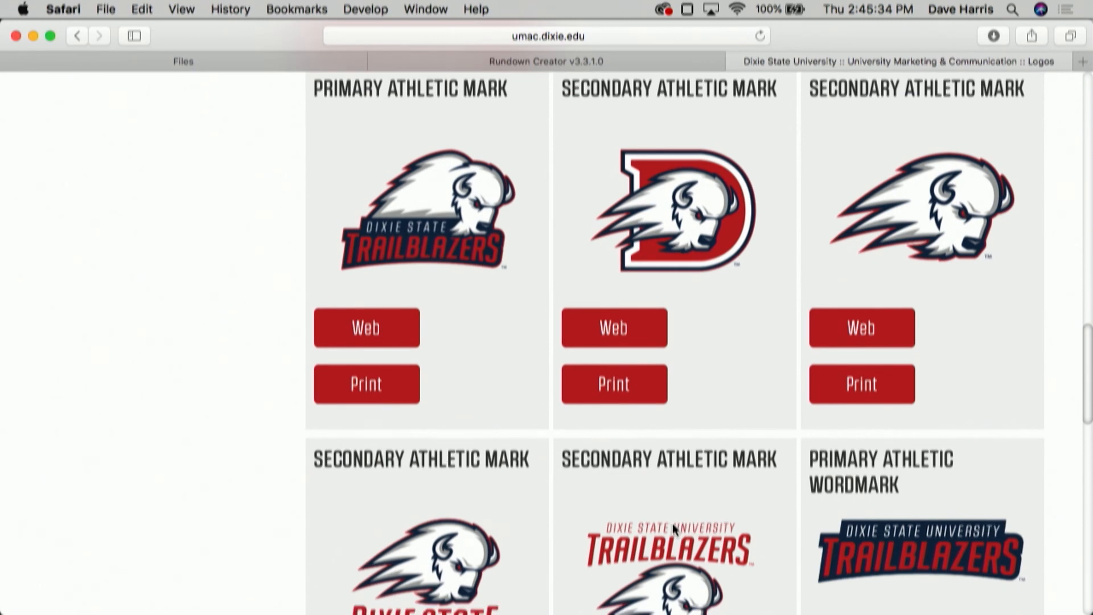
{"action": "scroll", "coordinate": [673, 524], "scroll_direction": "up", "scroll_amount": 1}
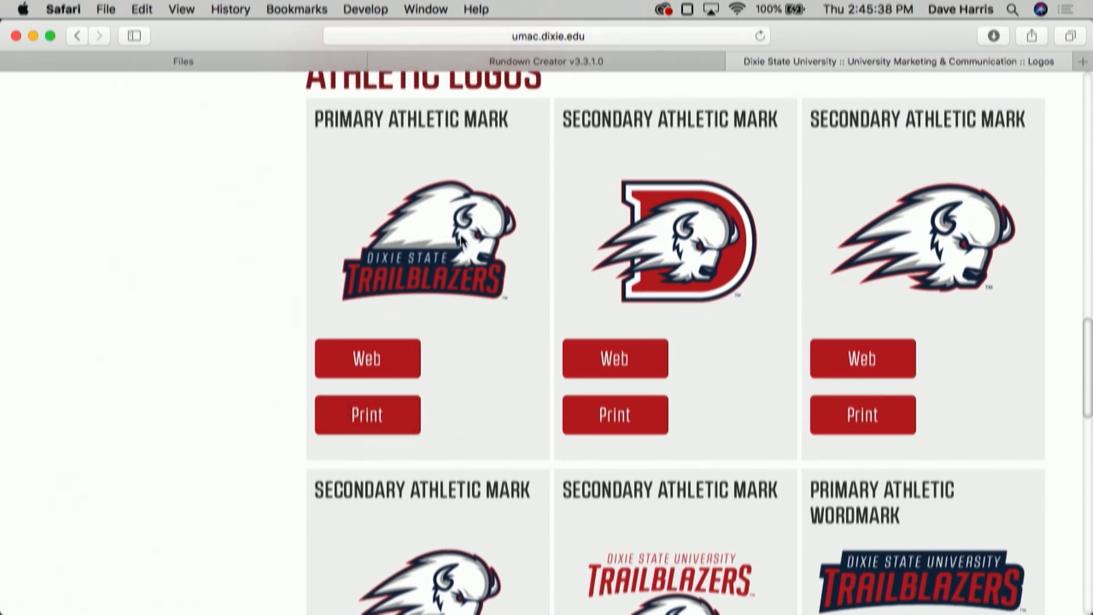
{"action": "scroll", "coordinate": [453, 195], "scroll_direction": "up", "scroll_amount": 15}
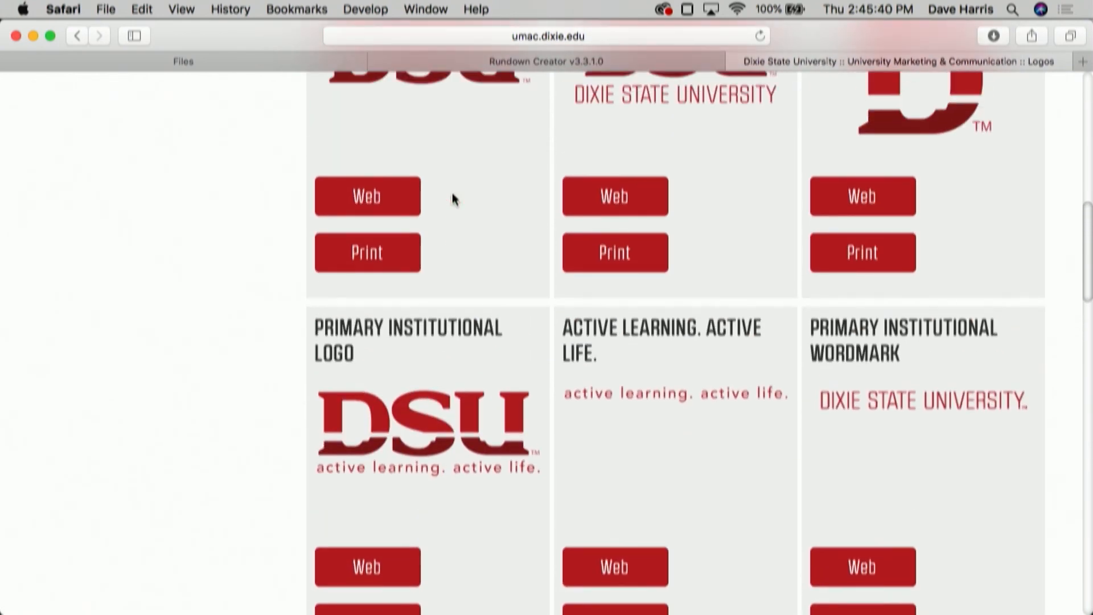
{"action": "scroll", "coordinate": [453, 194], "scroll_direction": "down", "scroll_amount": 4}
{"action": "scroll", "coordinate": [452, 194], "scroll_direction": "down", "scroll_amount": 8}
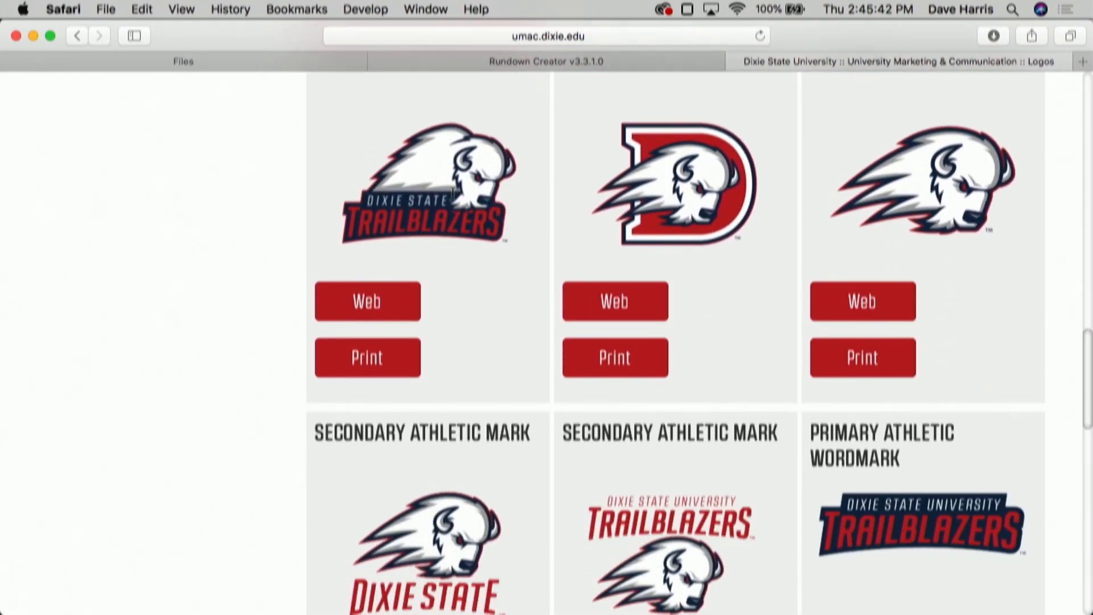
{"action": "scroll", "coordinate": [427, 178], "scroll_direction": "up", "scroll_amount": 3}
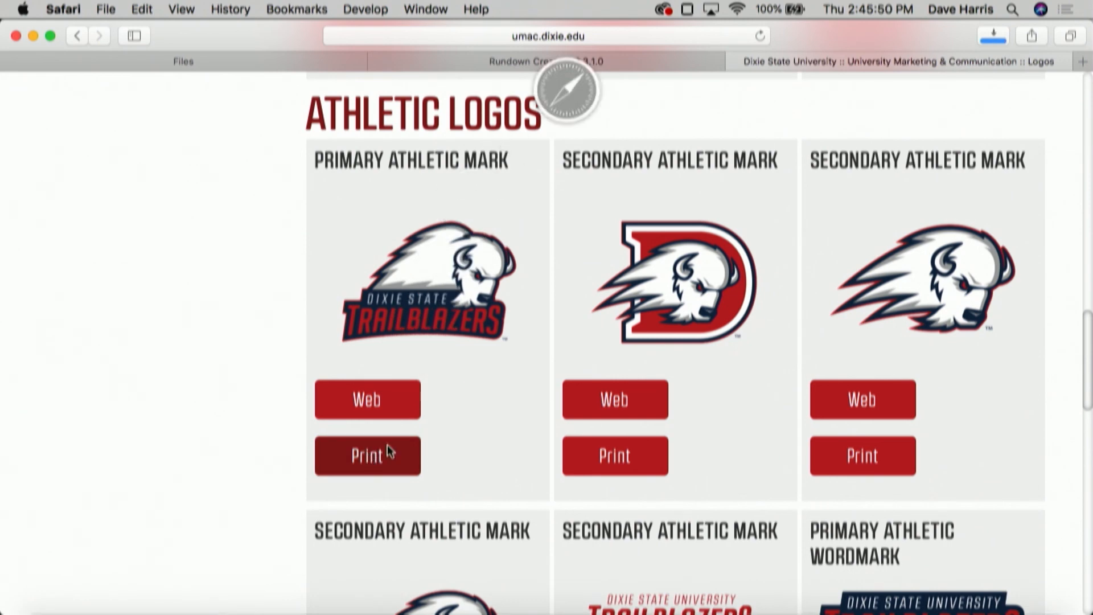
Switch to Finder and show the recent files in the Downloads stack to locate the athletic logo
{"action": "mouse_move", "coordinate": [1006, 614]}
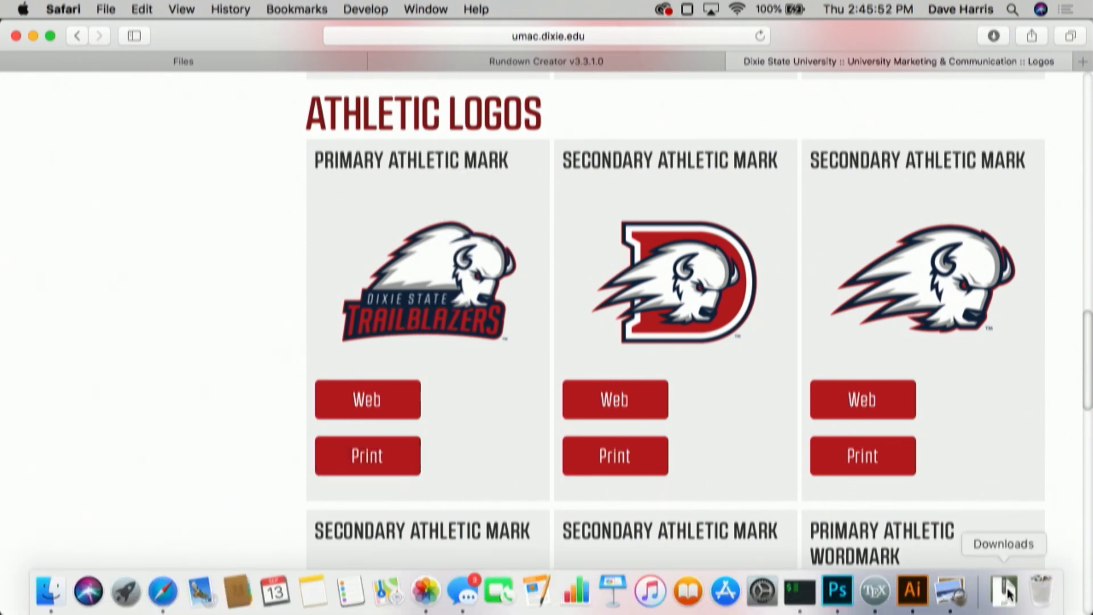
{"action": "key", "text": "super+Tab"}
{"action": "key", "text": "super+Tab"}
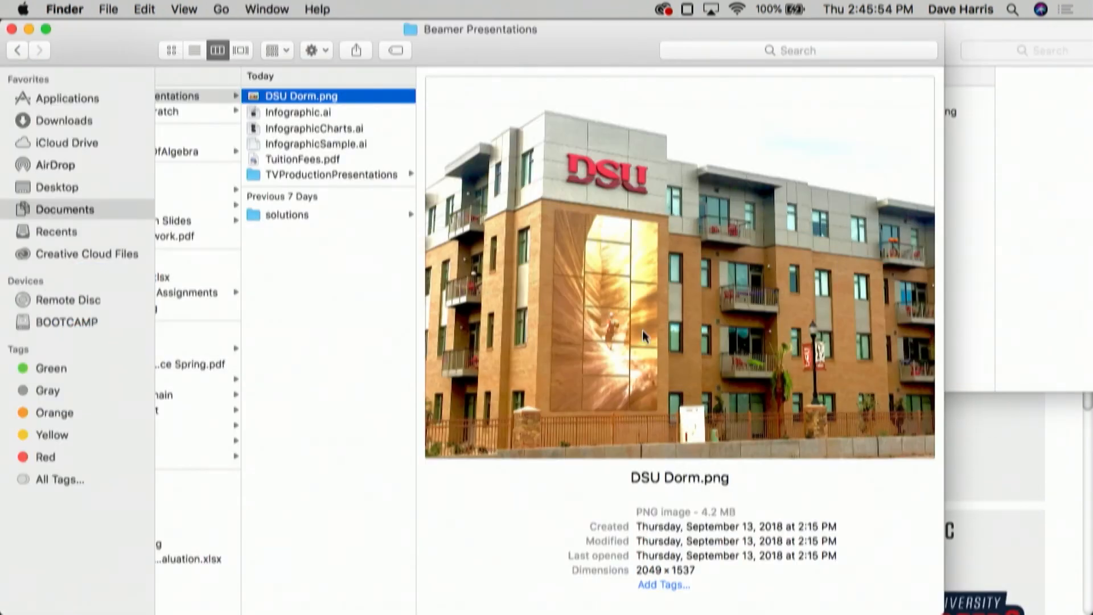
{"action": "mouse_move", "coordinate": [939, 612]}
{"action": "left_click", "coordinate": [1007, 589]}
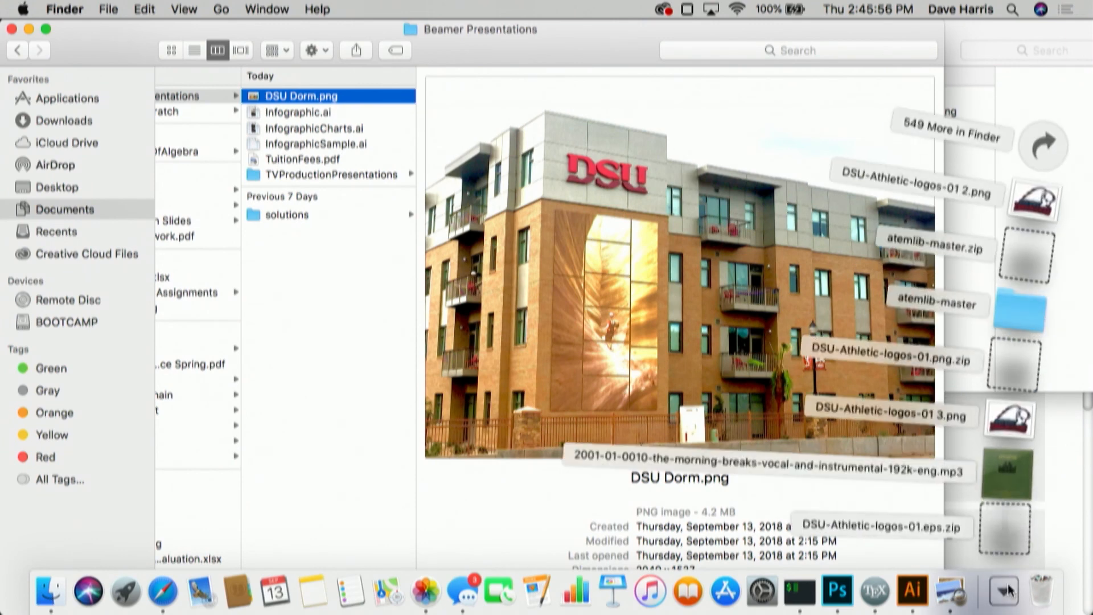
Unzip DSU-Athletic-logos-01.eps.zip and move the extracted DSU-Athletic-logos-01 3.eps from Downloads into the Beamer Presentations folder, closing the Downloads window
{"action": "left_click", "coordinate": [1007, 548]}
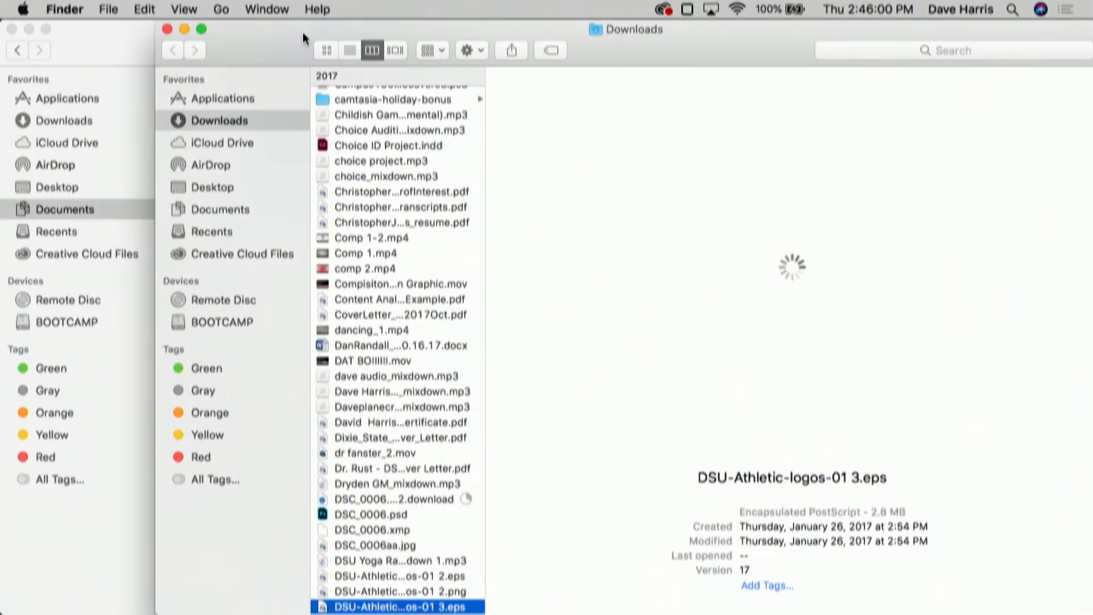
{"action": "left_click_drag", "start_coordinate": [261, 32], "coordinate": [616, 33]}
{"action": "mouse_move", "coordinate": [875, 609]}
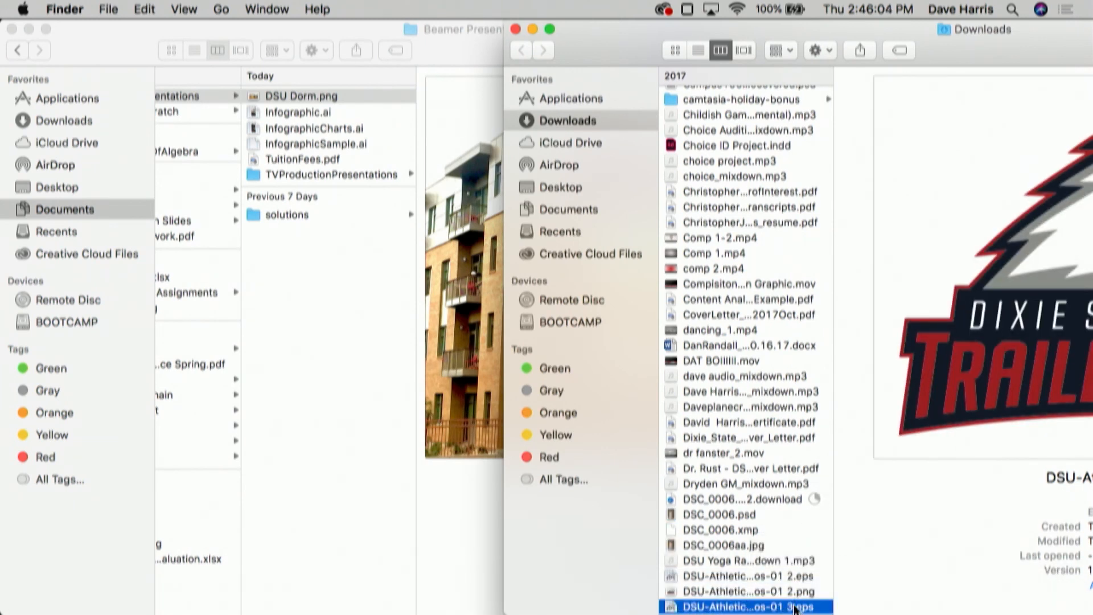
{"action": "left_click_drag", "start_coordinate": [676, 608], "coordinate": [319, 263]}
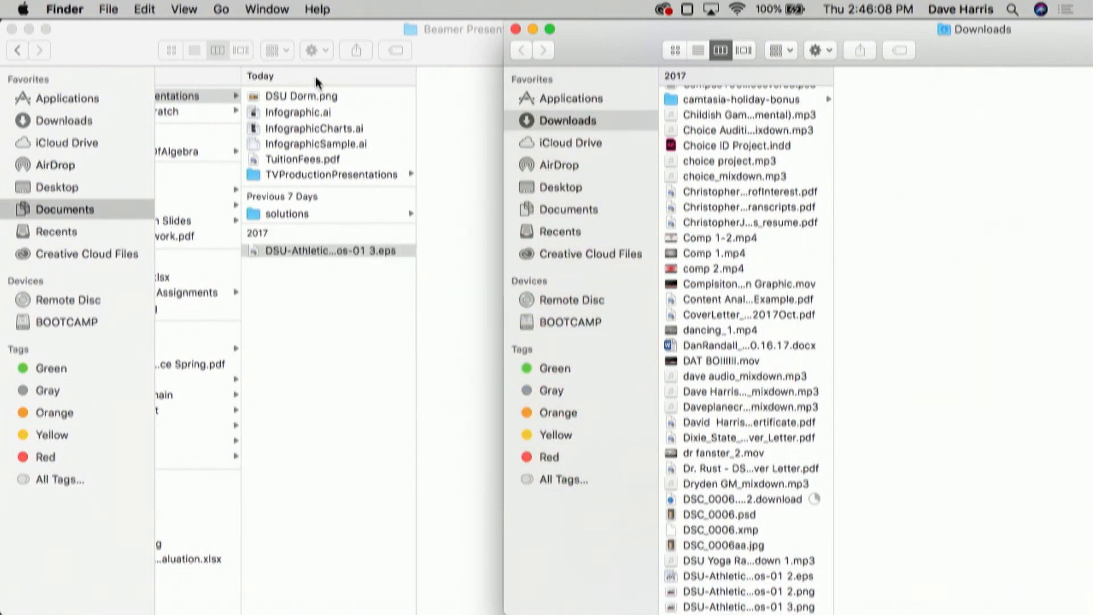
{"action": "left_click", "coordinate": [516, 30]}
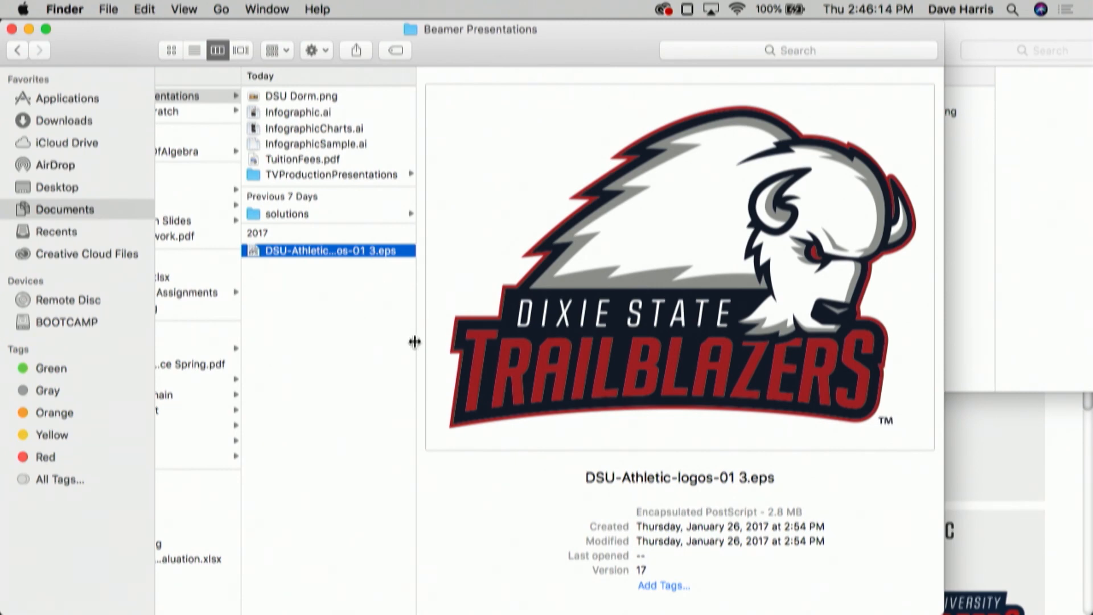
Switch to Illustrator and place DSU-Athletic-logos-01 3.eps as a linked file in the artboard's upper right area, above the graph title
{"action": "key", "text": "super+Tab"}
{"action": "key", "text": "super+Tab"}
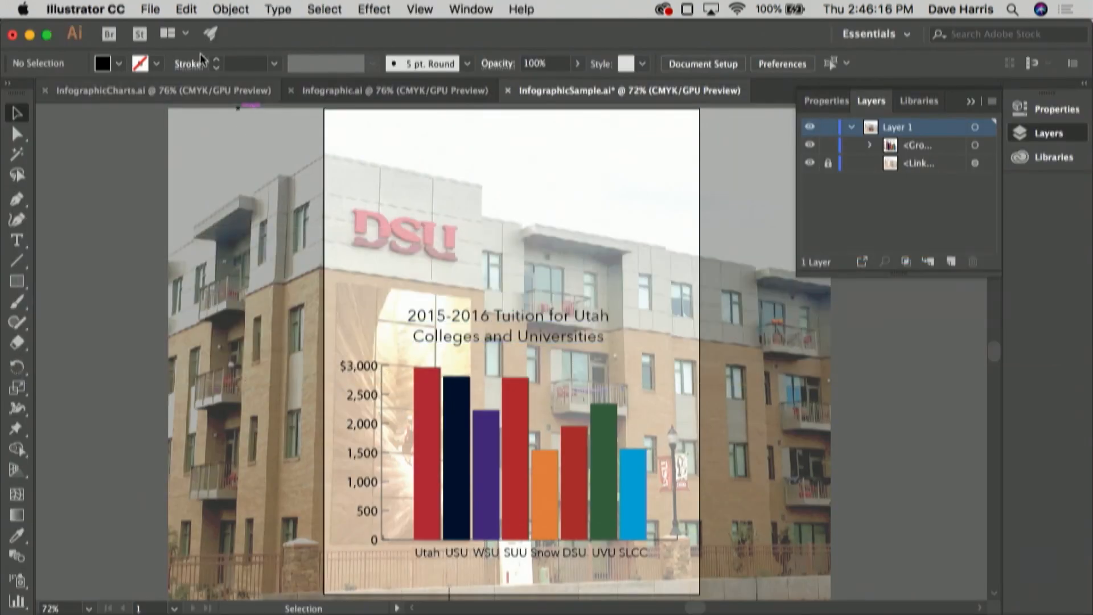
{"action": "left_click", "coordinate": [150, 9]}
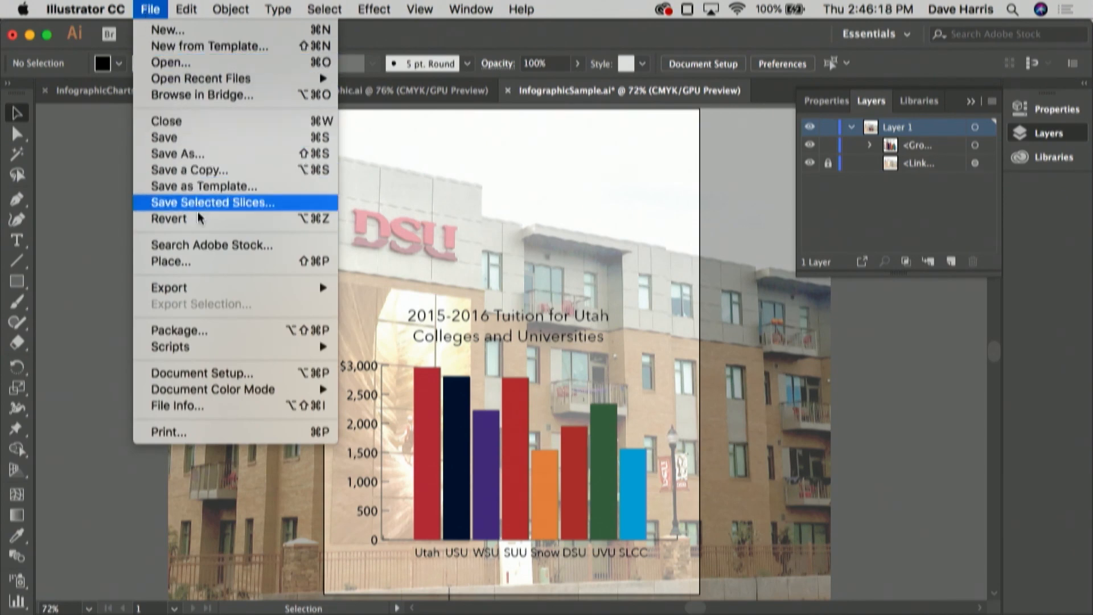
{"action": "left_click", "coordinate": [170, 261]}
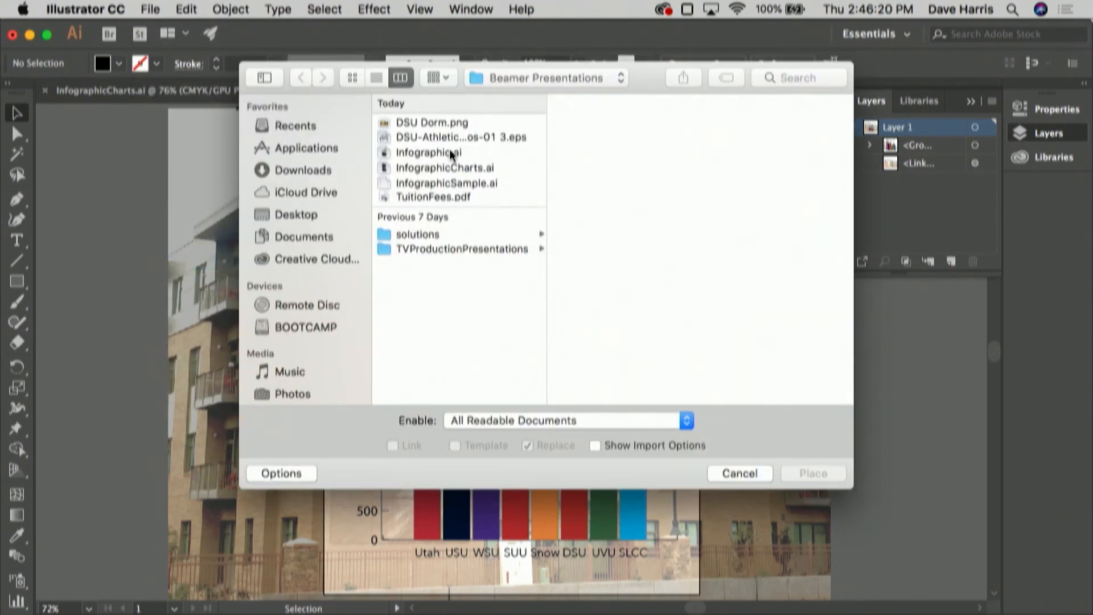
{"action": "left_click", "coordinate": [522, 141]}
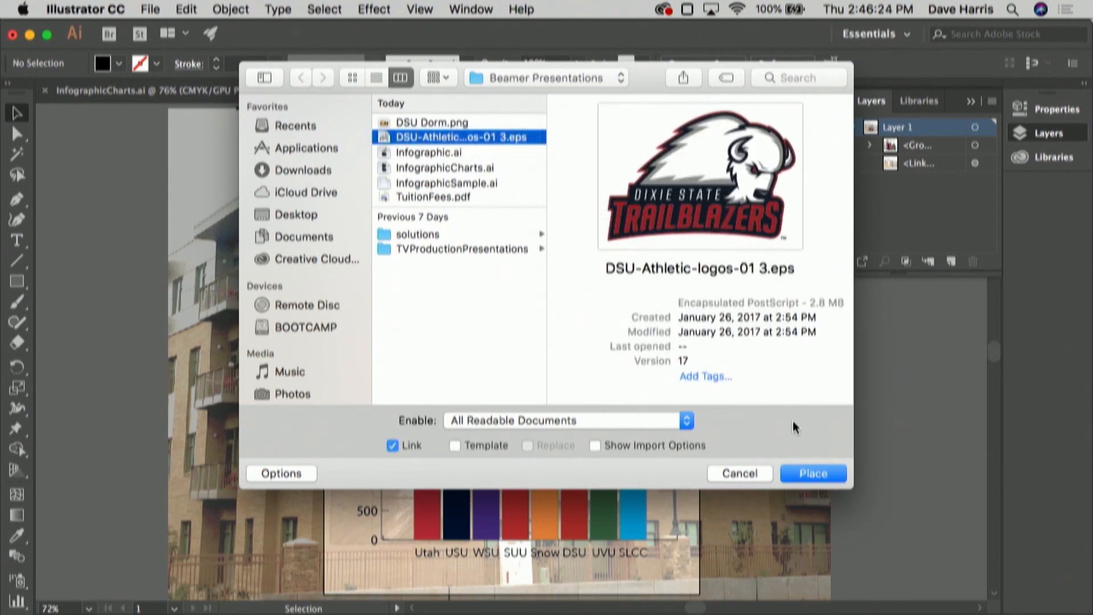
{"action": "left_click", "coordinate": [812, 473]}
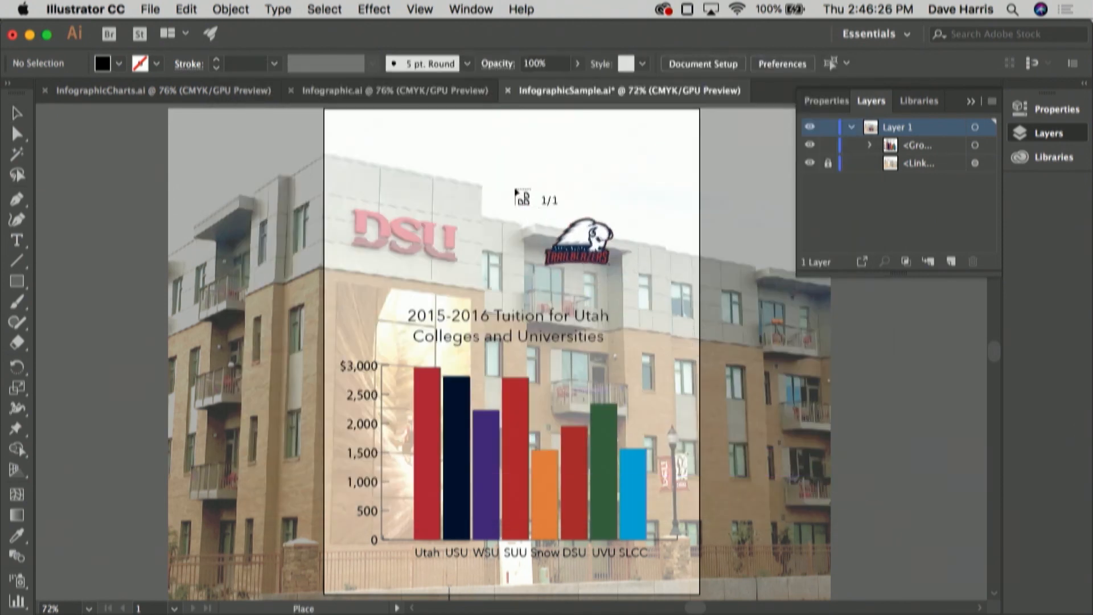
{"action": "left_click_drag", "start_coordinate": [473, 122], "coordinate": [688, 297]}
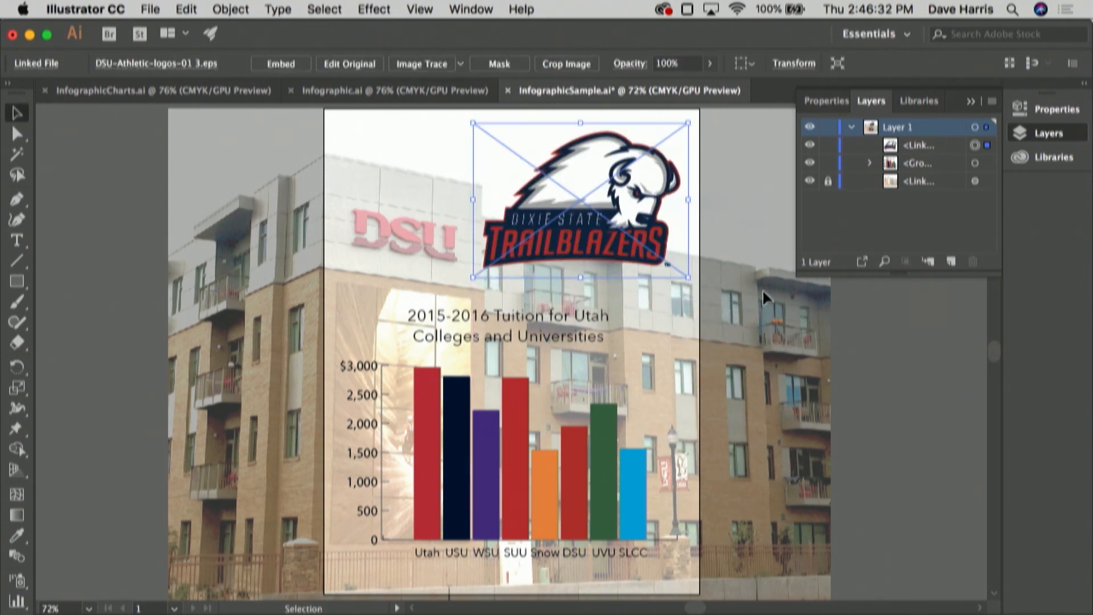
{"action": "left_click", "coordinate": [132, 225]}
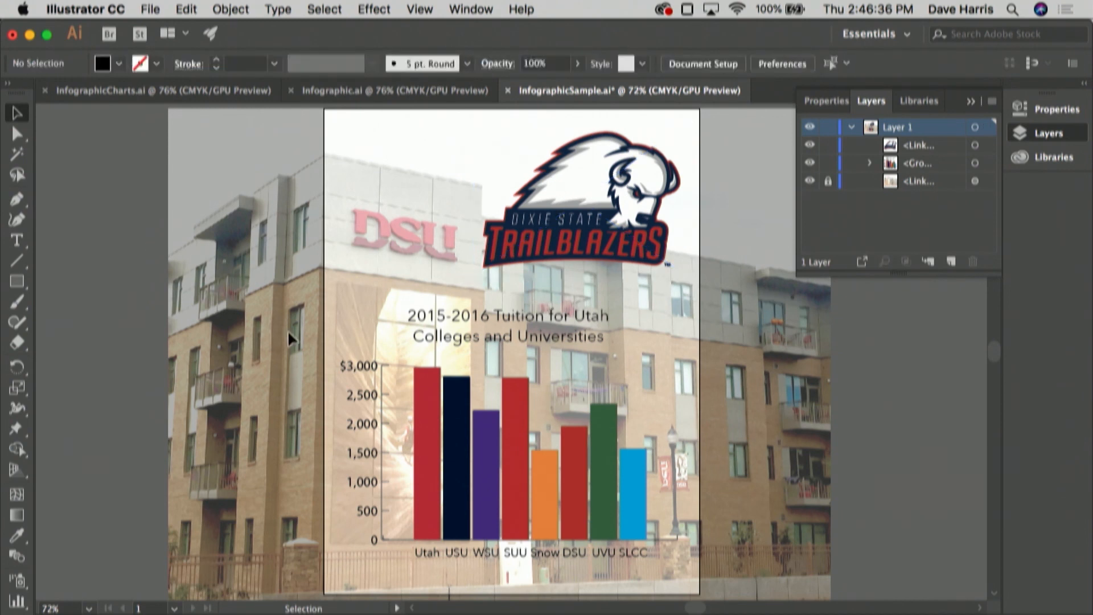
Compare the layout with the Infographic.ai document and save InfographicSample.ai
{"action": "left_click", "coordinate": [390, 91]}
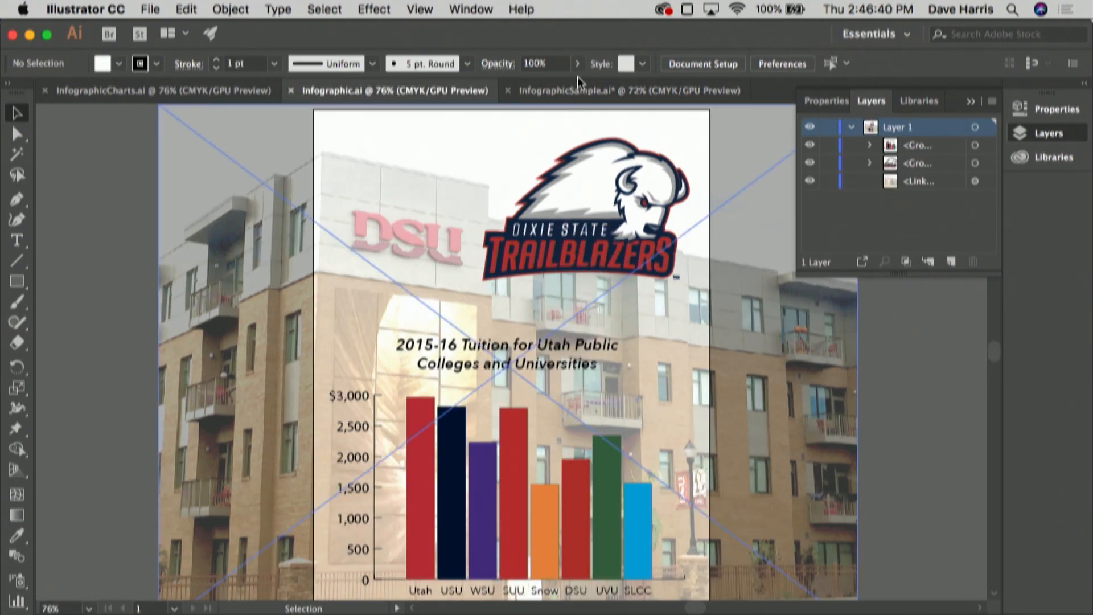
{"action": "left_click", "coordinate": [582, 92]}
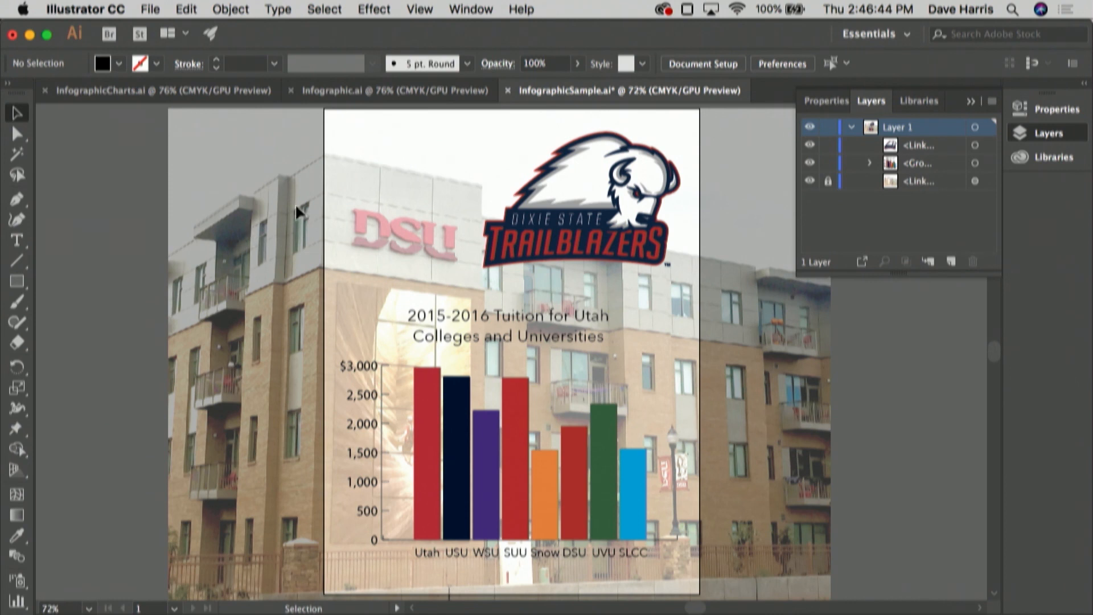
{"action": "key", "text": "a"}
{"action": "key", "text": "super+s"}
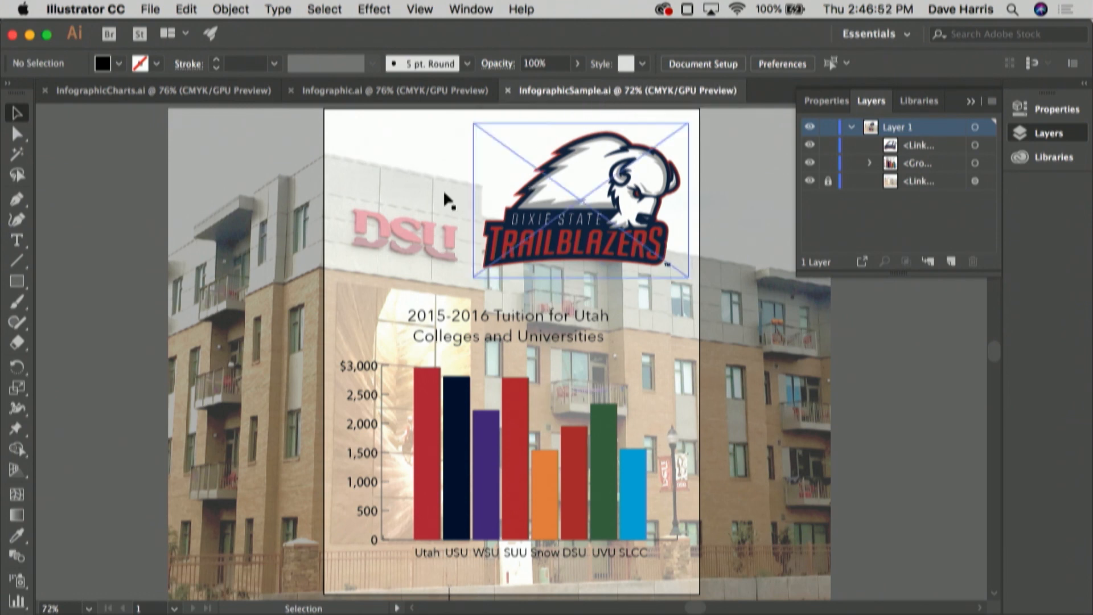
Start an Export for Screens of the document and rename its artboard as Infographic
{"action": "left_click", "coordinate": [152, 9]}
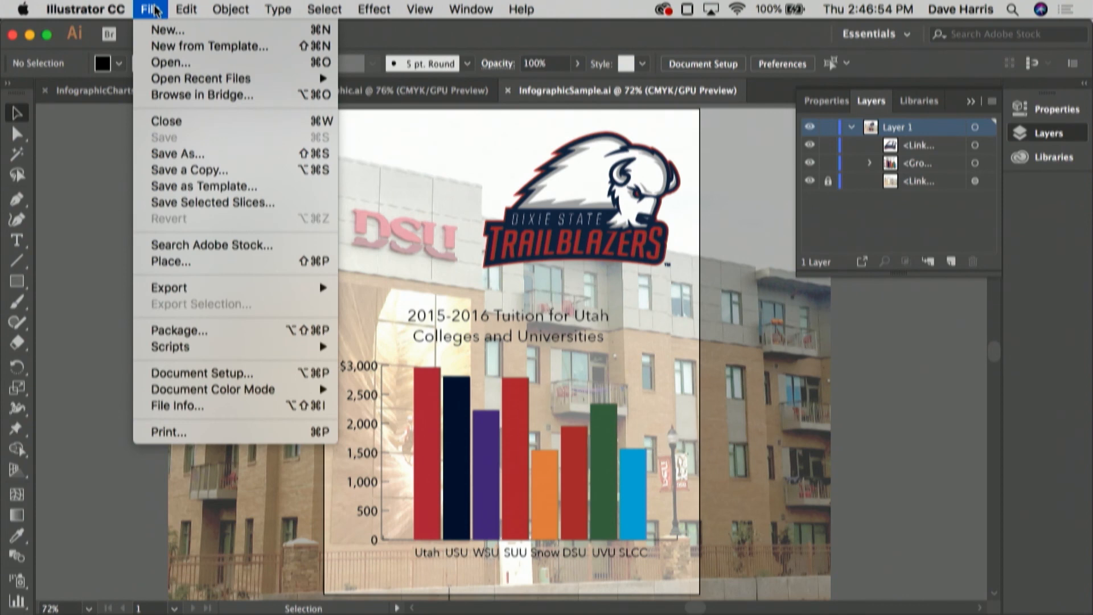
{"action": "mouse_move", "coordinate": [226, 291]}
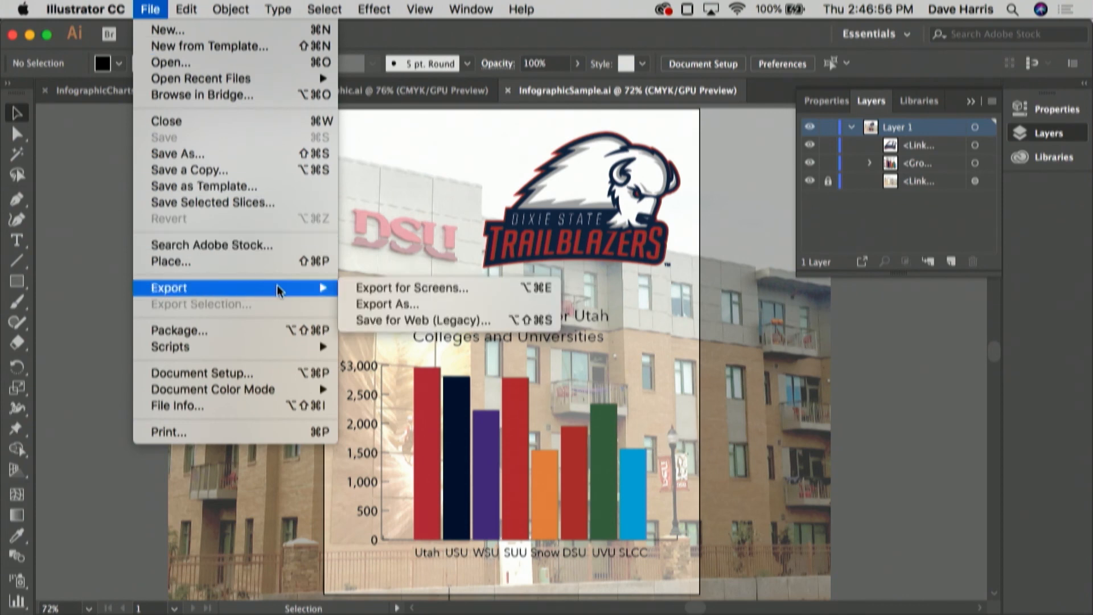
{"action": "left_click", "coordinate": [370, 288]}
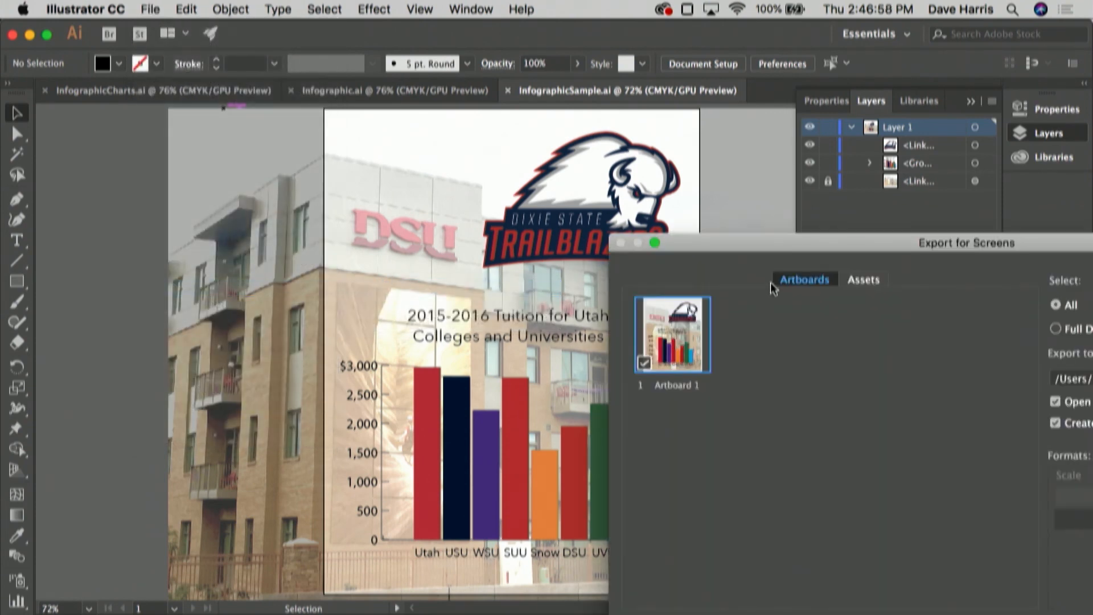
{"action": "left_click_drag", "start_coordinate": [795, 254], "coordinate": [445, 70]}
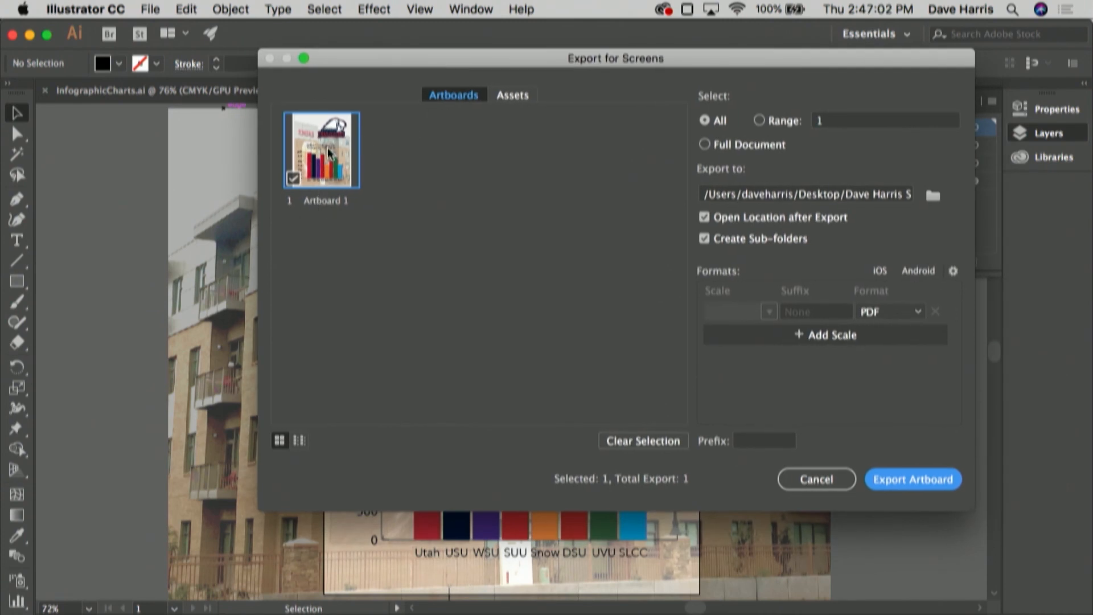
{"action": "double_click", "coordinate": [334, 201]}
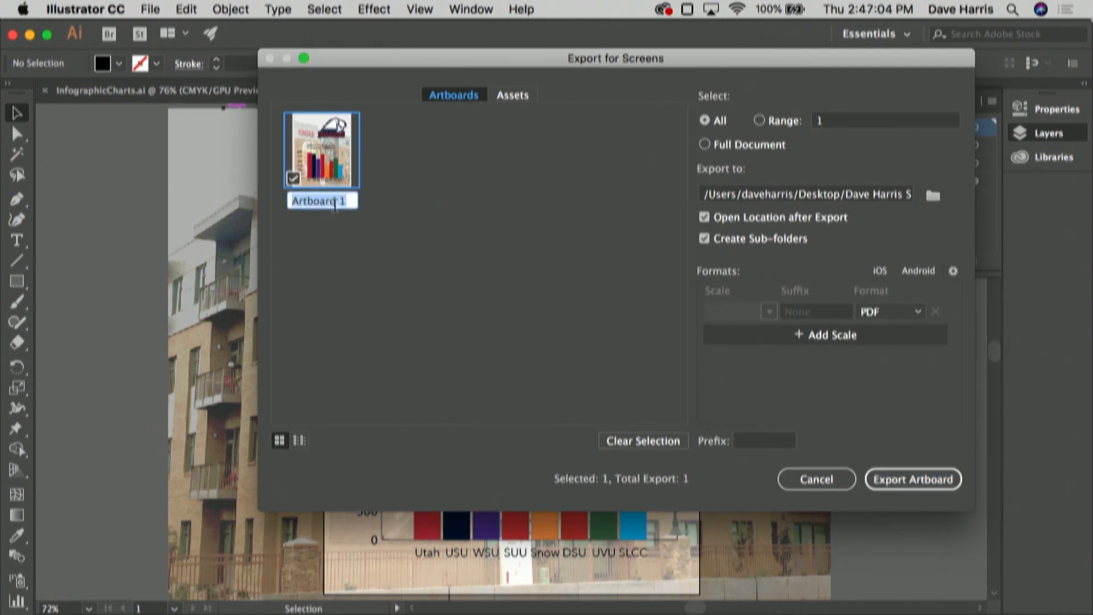
{"action": "key", "text": "BackSpace"}
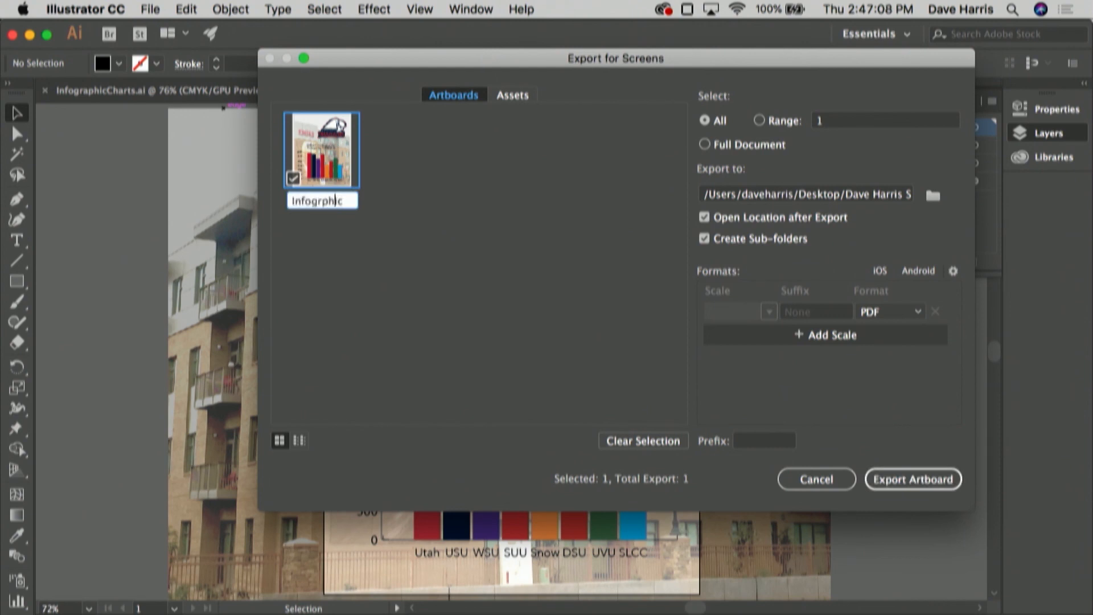
{"action": "type", "text": "a"}
{"action": "key", "text": "Return"}
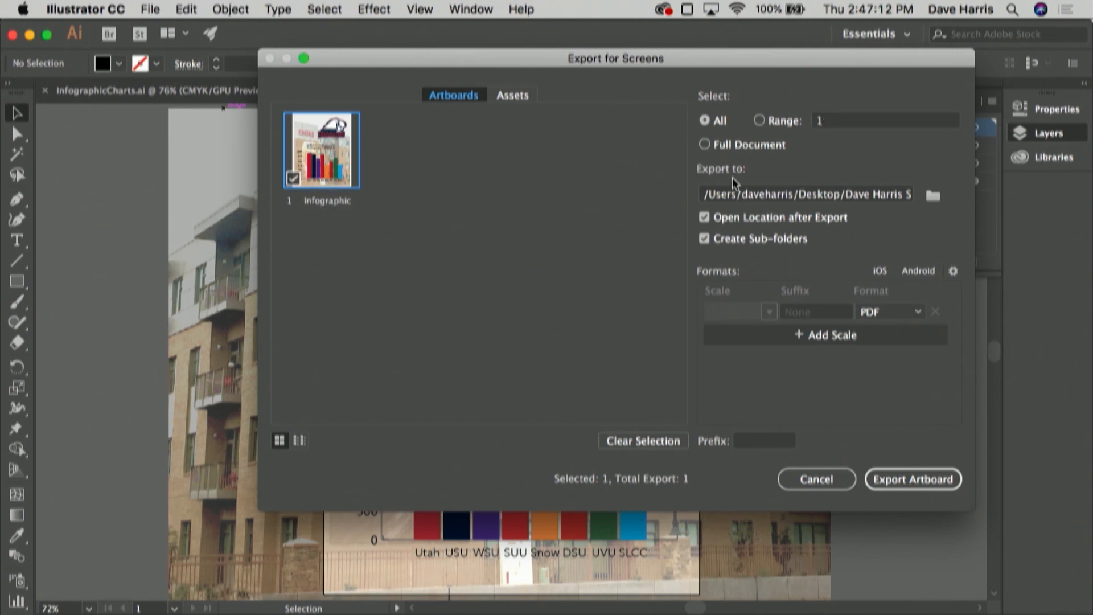
Set the export location to the Beamer Presentations folder in Documents
{"action": "left_click", "coordinate": [932, 194]}
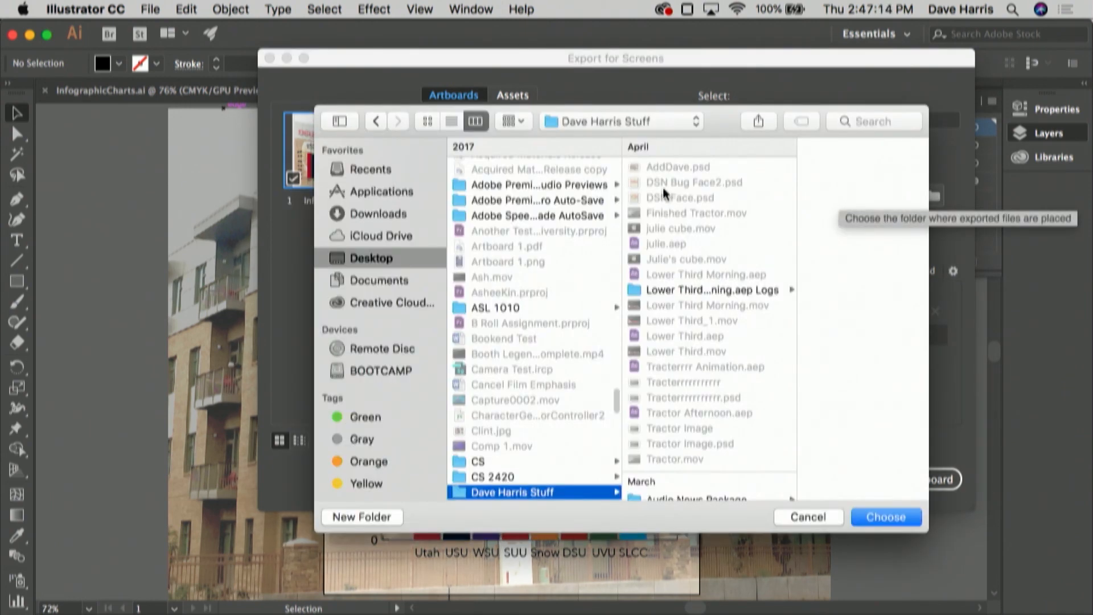
{"action": "left_click", "coordinate": [394, 280]}
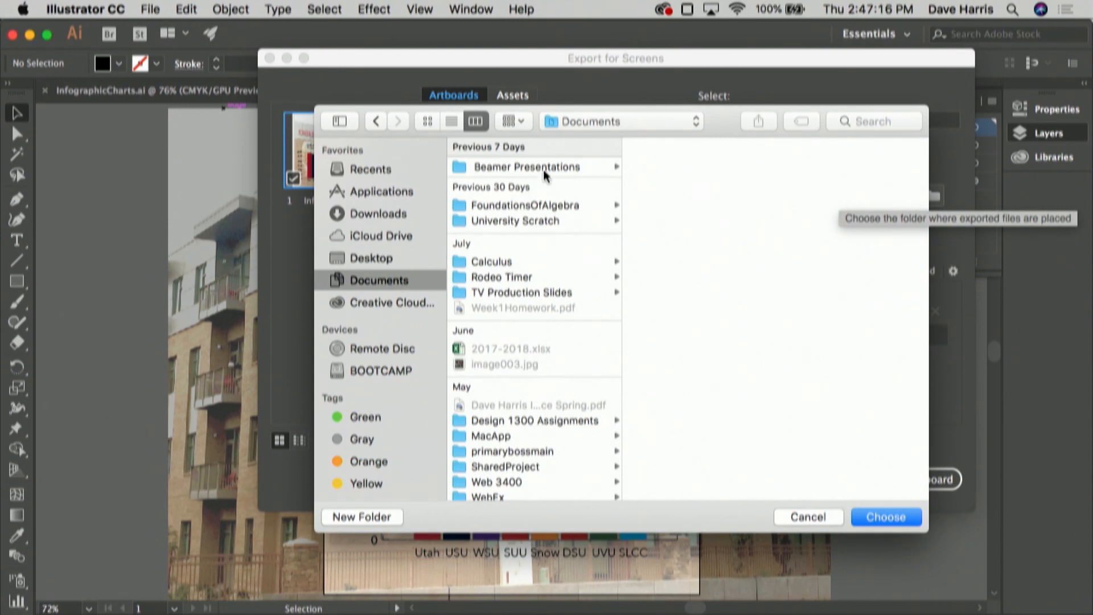
{"action": "left_click", "coordinate": [544, 170]}
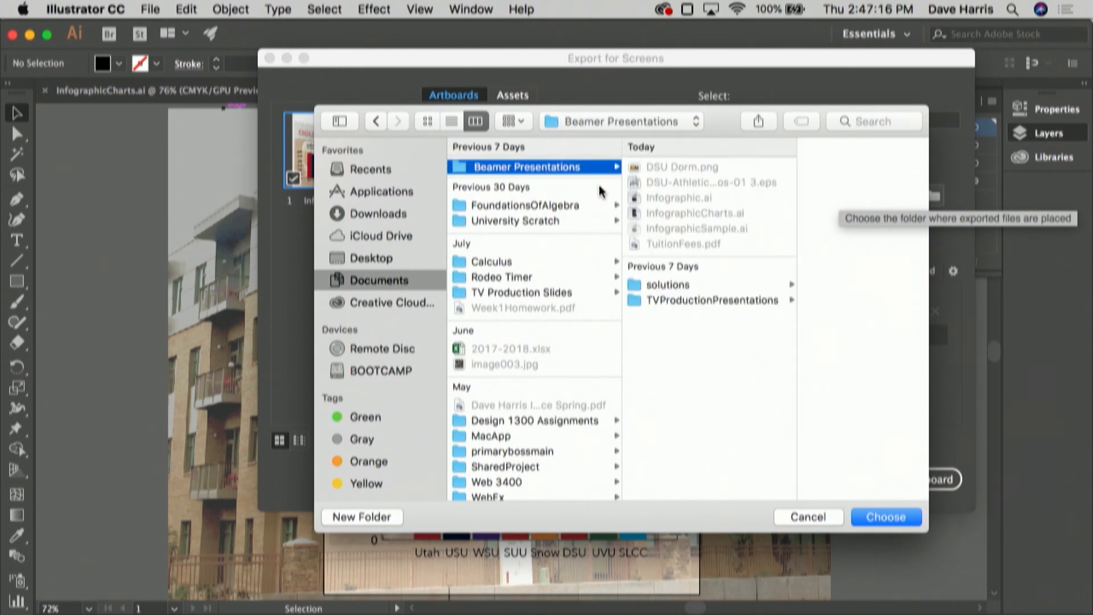
{"action": "left_click", "coordinate": [878, 519]}
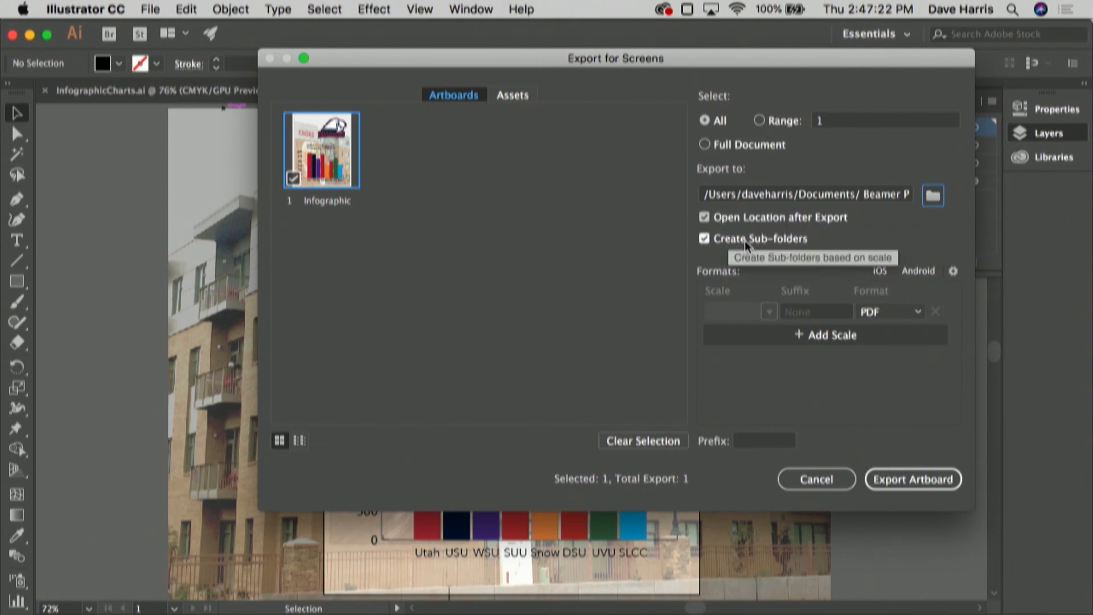
Export the Infographic artboard in PDF format
{"action": "left_click", "coordinate": [919, 313]}
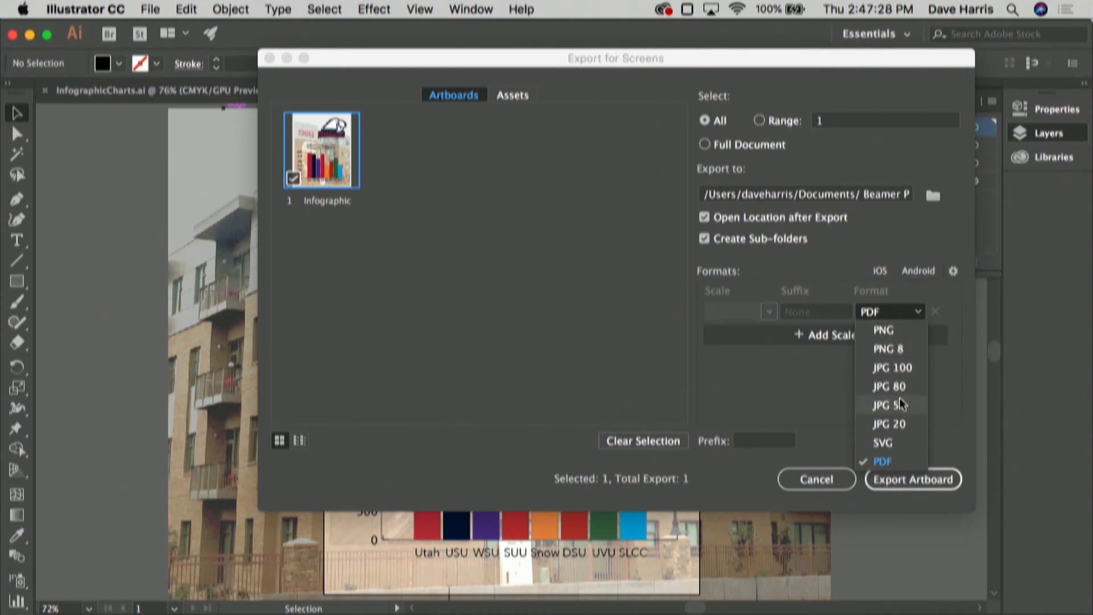
{"action": "left_click", "coordinate": [890, 463]}
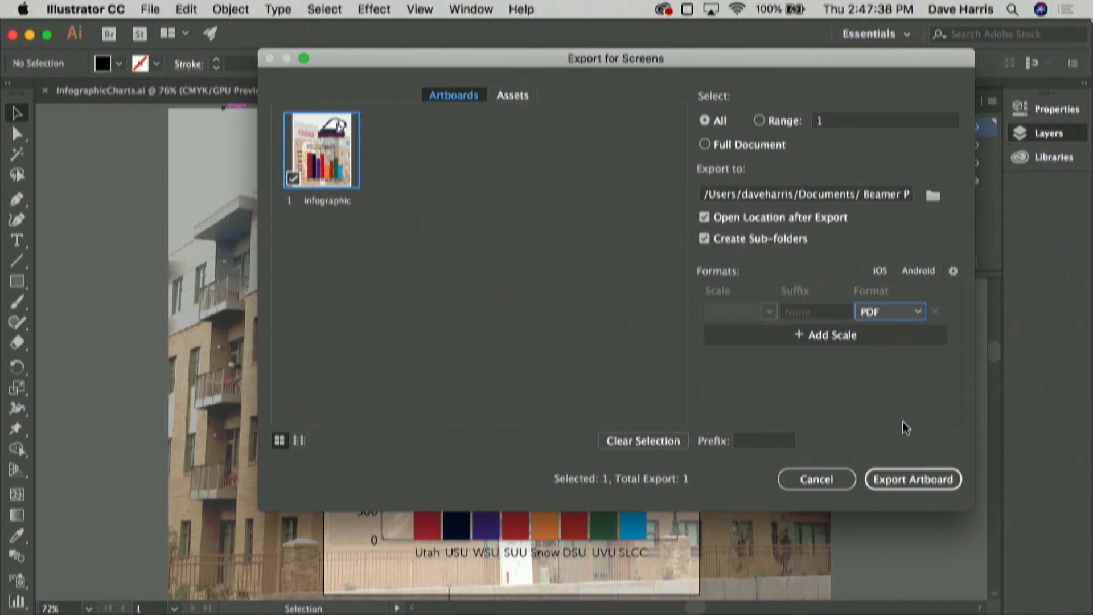
{"action": "left_click", "coordinate": [901, 472]}
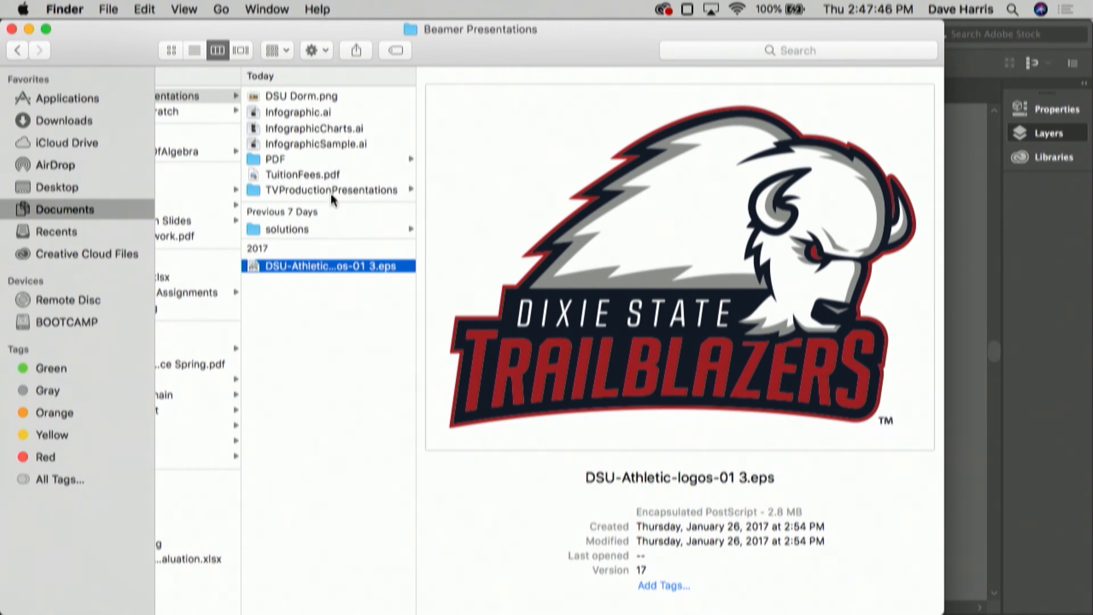
Preview the exported Infographic.pdf from the PDF subfolder of Beamer Presentations at a larger size, and close the preview
{"action": "left_click", "coordinate": [327, 177]}
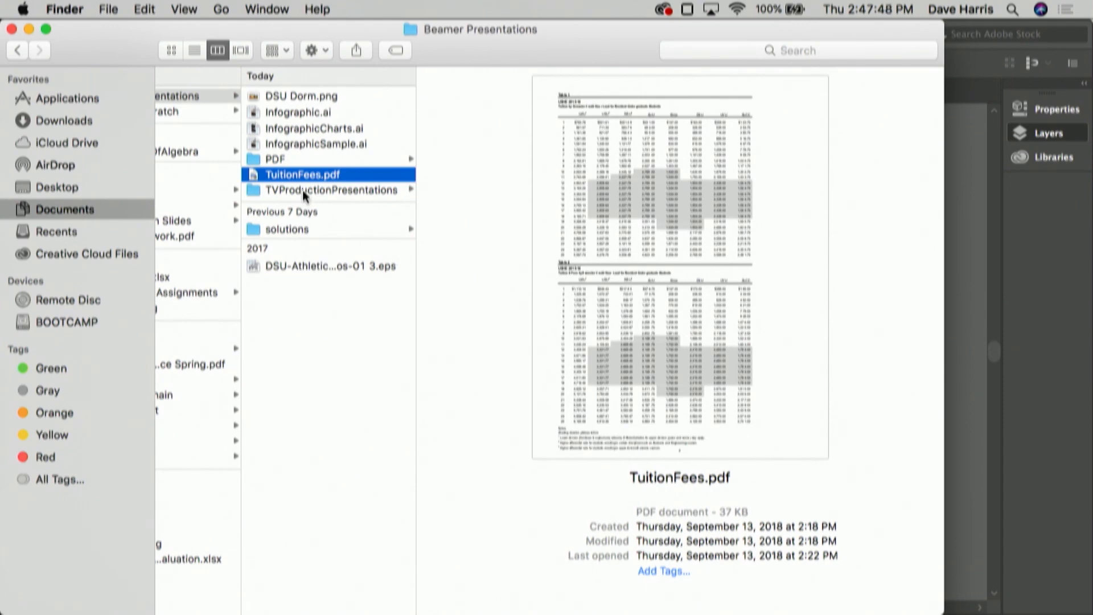
{"action": "left_click", "coordinate": [266, 159]}
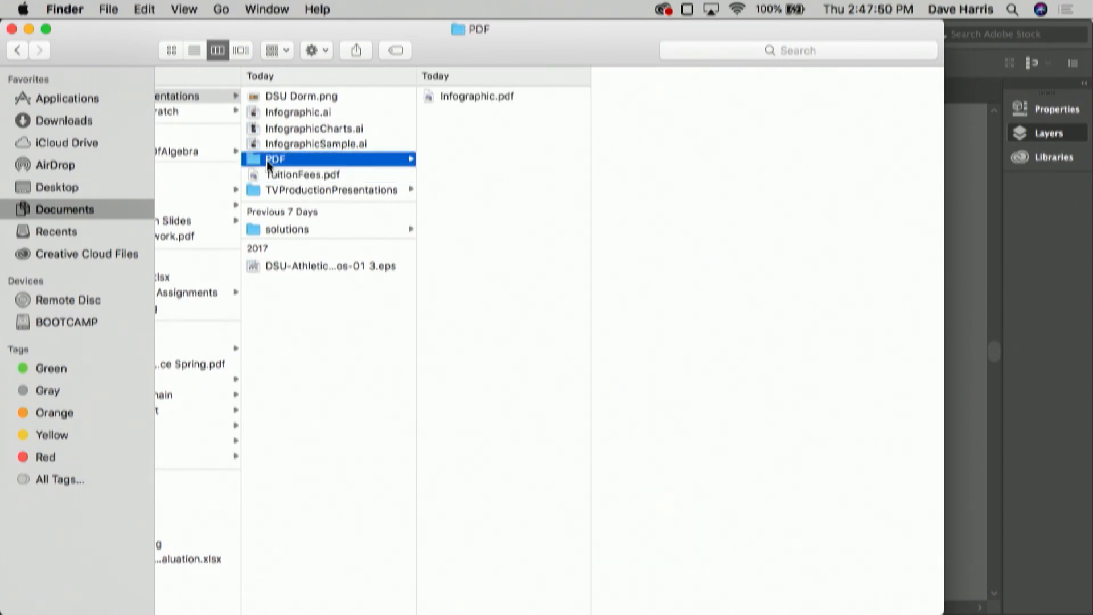
{"action": "left_click", "coordinate": [458, 97]}
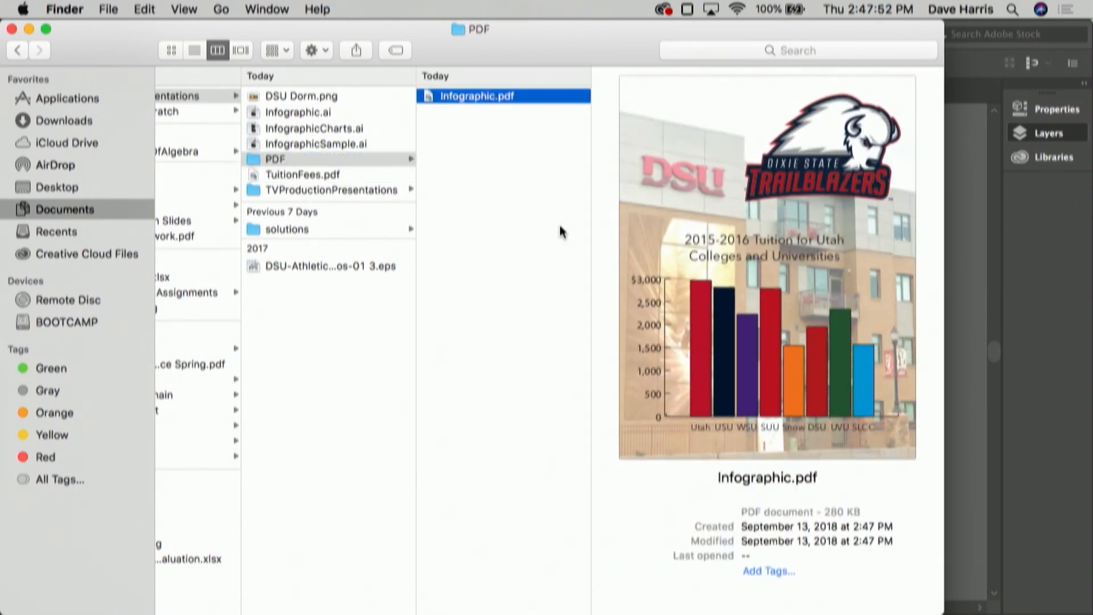
{"action": "key", "text": "space"}
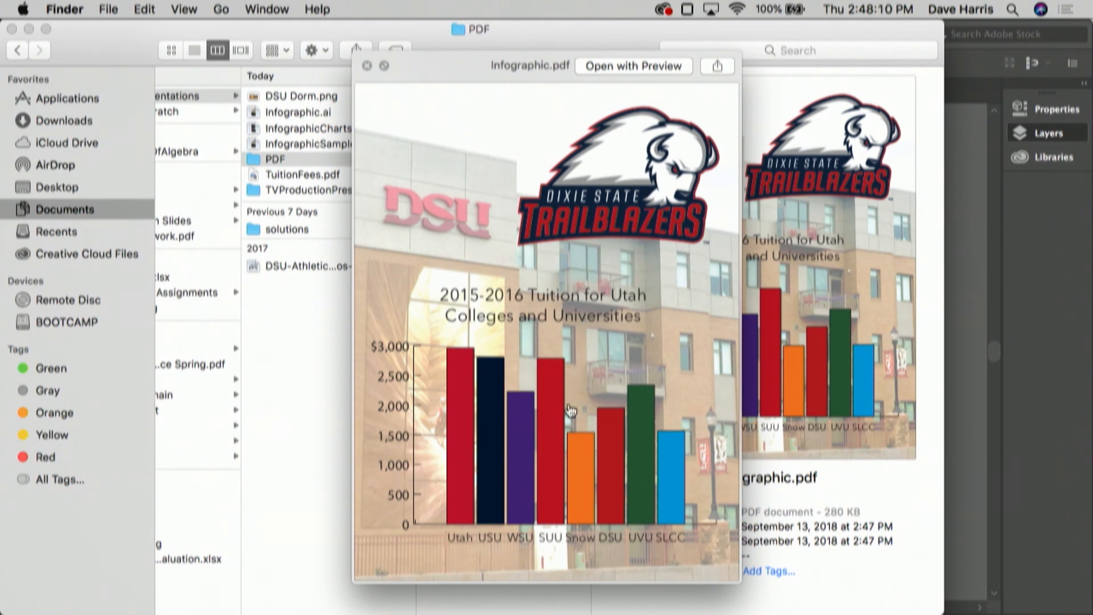
{"action": "key", "text": "space"}
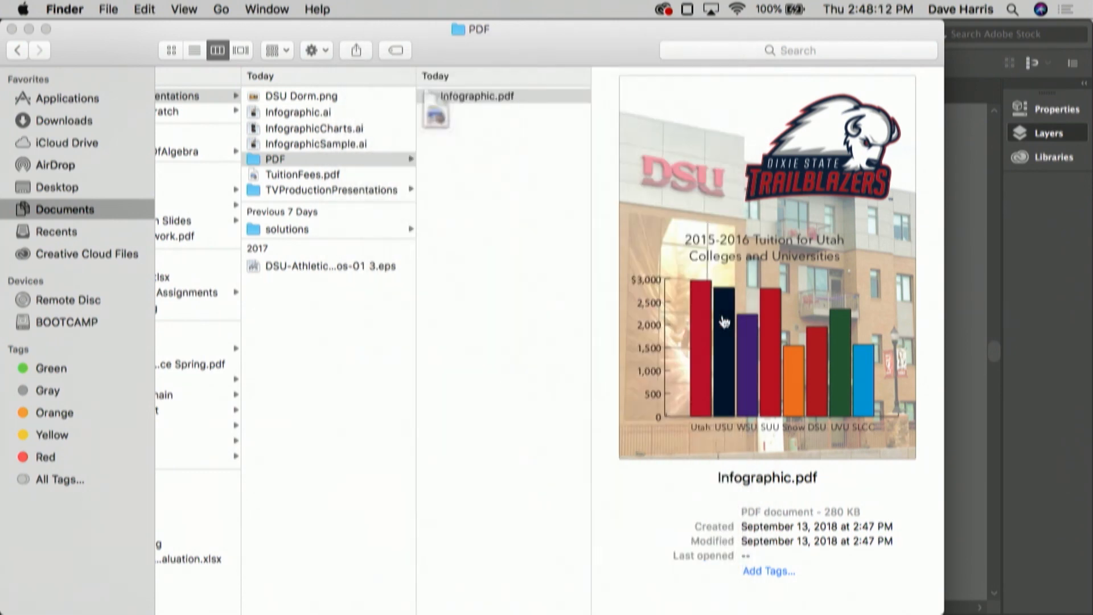